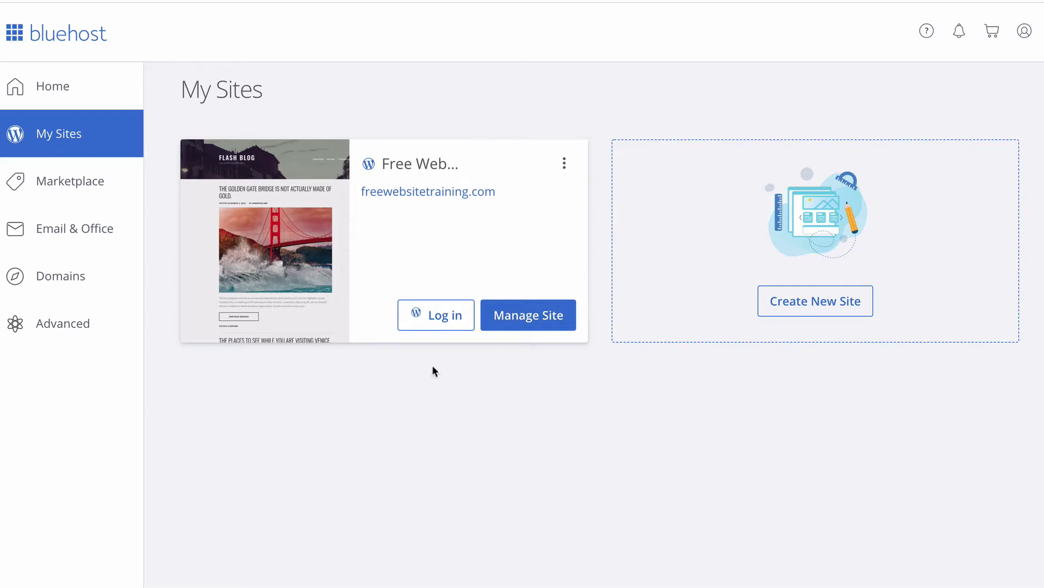
# Log in to the WordPress dashboard of freewebsitetraining.com and look over its home page
pyautogui.click(450, 320)
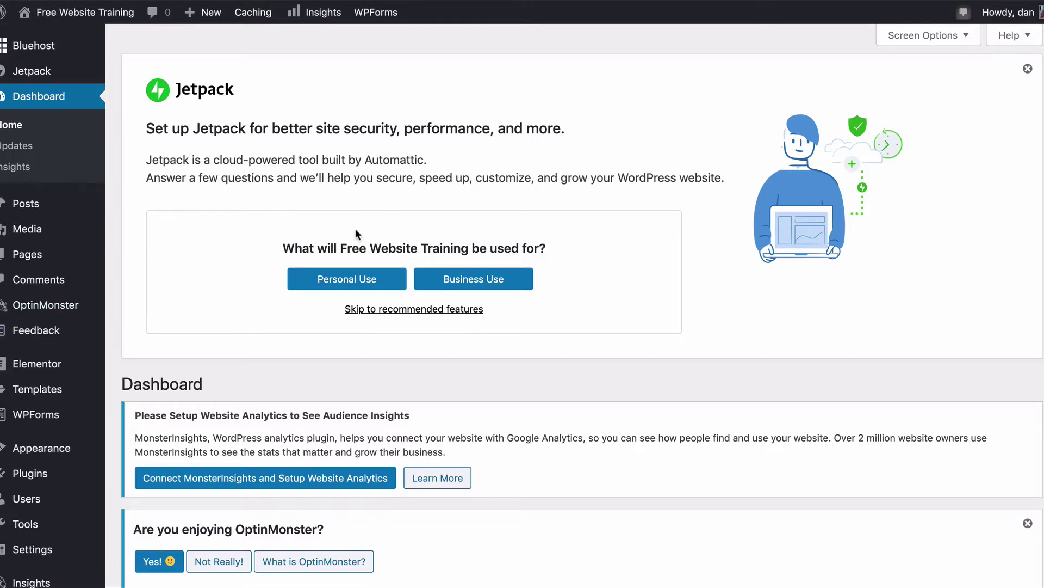
pyautogui.scroll(-5, 37, 188)
pyautogui.scroll(-8, 37, 186)
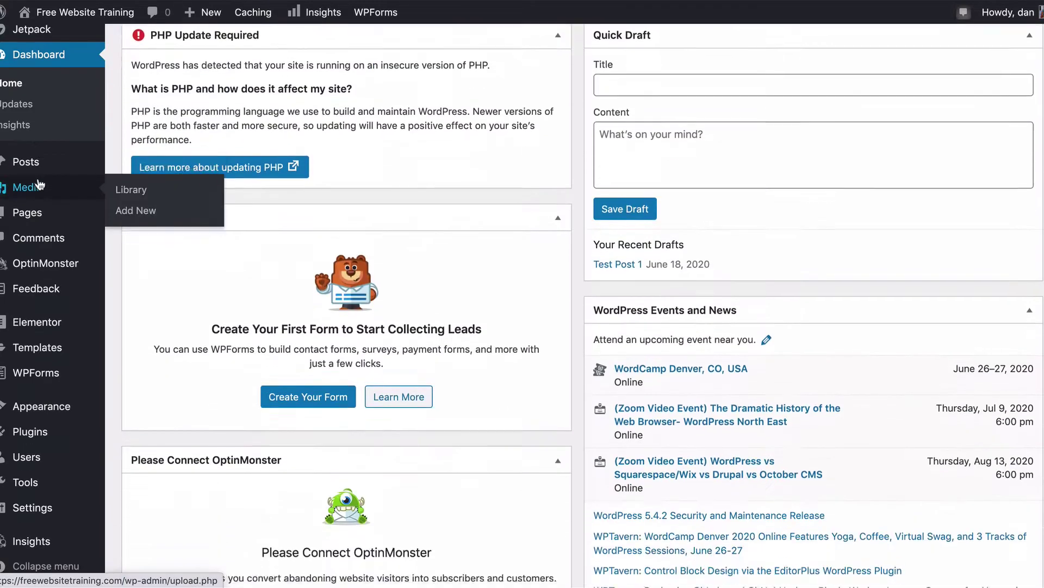
pyautogui.scroll(13, 24, 182)
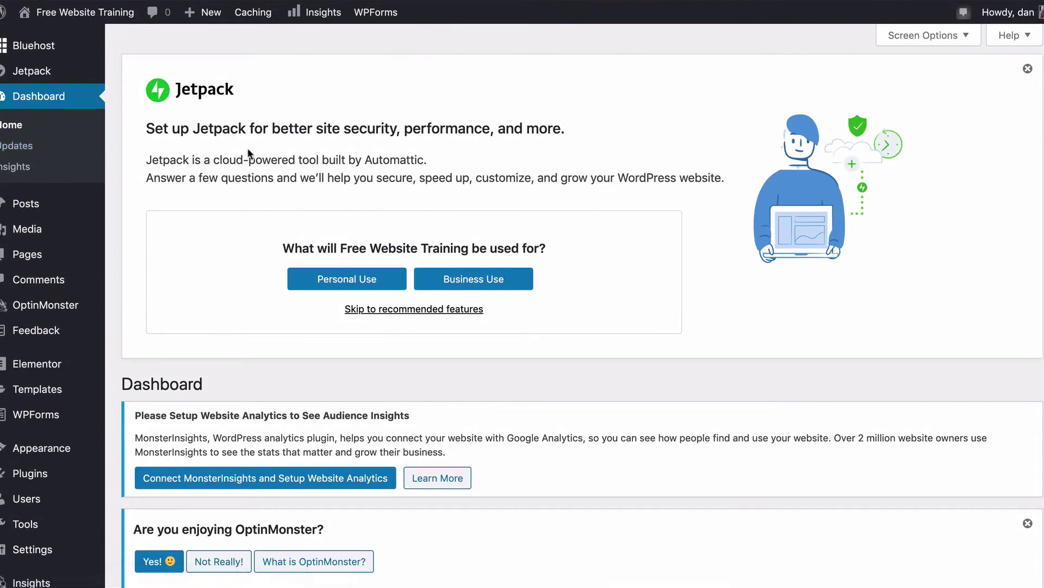
# Open the live Free Website Training site in a new browser tab and switch to it
pyautogui.moveTo(86, 17)
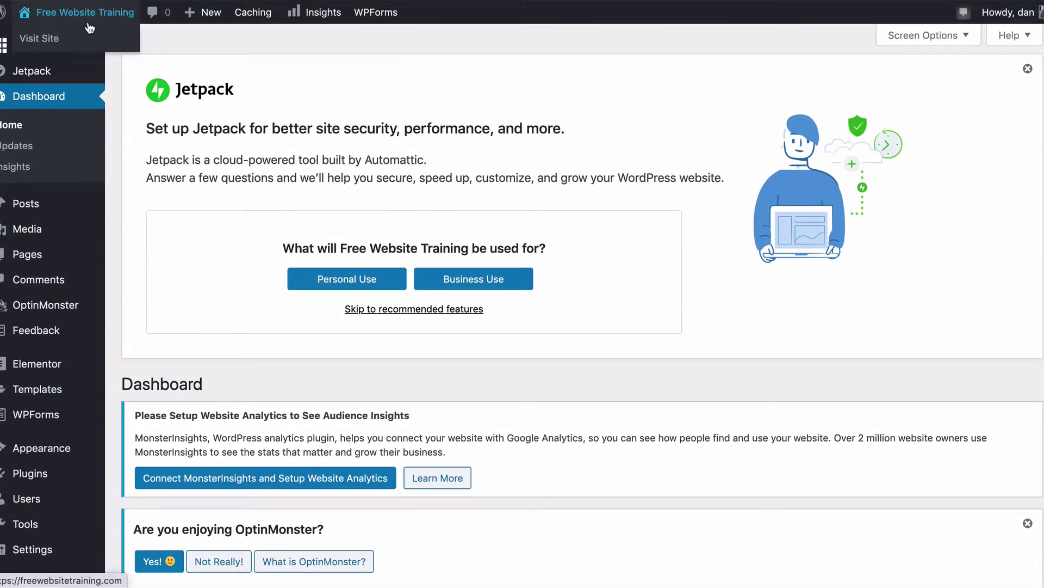
pyautogui.rightClick(87, 20)
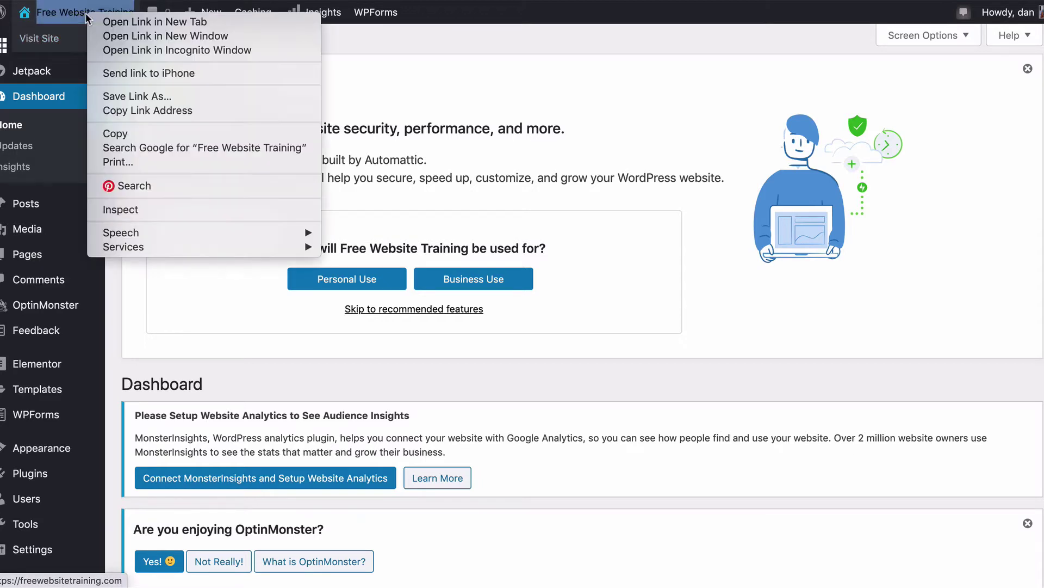
pyautogui.click(114, 23)
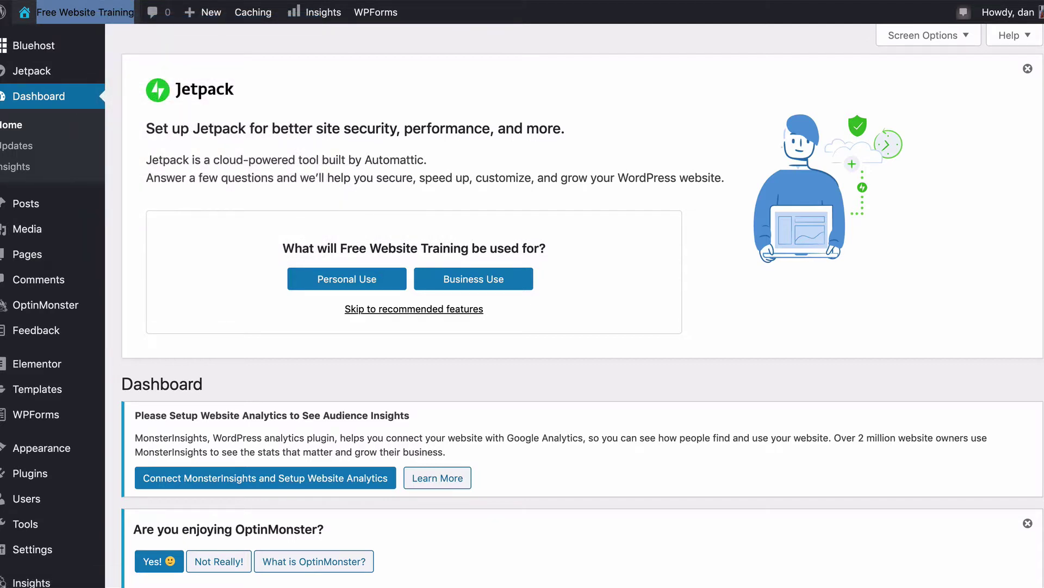
pyautogui.hotkey('ctrl', 'Tab')
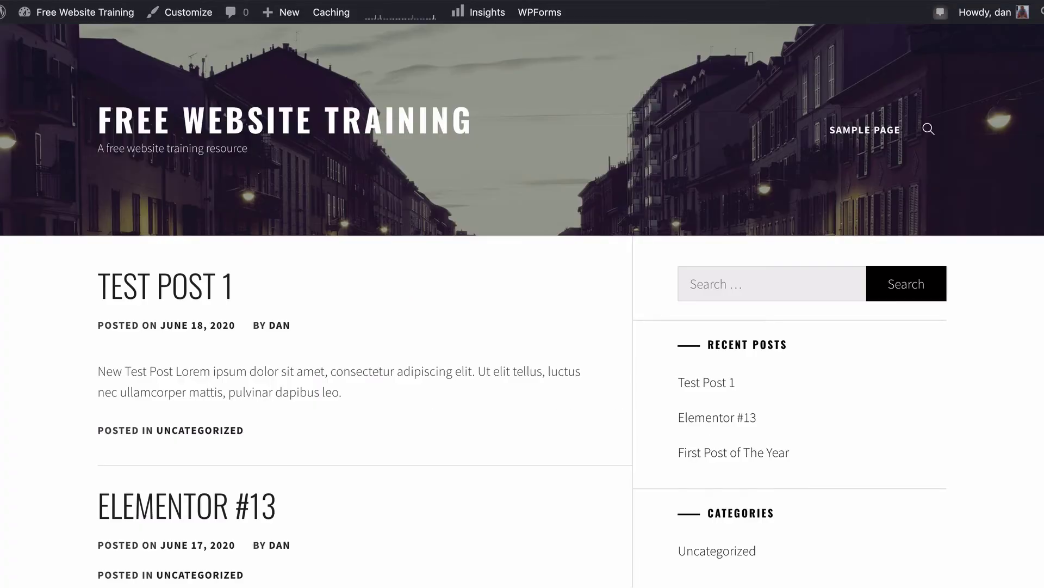
# Compare the dashboard with the live site and examine the home page's header, posts and sidebar
pyautogui.hotkey('ctrl', 'shift', 'Tab')
pyautogui.hotkey('ctrl', 'Tab')
pyautogui.hotkey('ctrl', 'shift', 'Tab')
pyautogui.hotkey('ctrl', 'Tab')
pyautogui.hotkey('ctrl', 'shift', 'Tab')
pyautogui.hotkey('ctrl', 'Tab')
pyautogui.scroll(-5, 794, 384)
pyautogui.scroll(5, 795, 384)
pyautogui.scroll(-1, 794, 387)
pyautogui.scroll(1, 795, 388)
pyautogui.scroll(-4, 556, 173)
pyautogui.scroll(2, 556, 173)
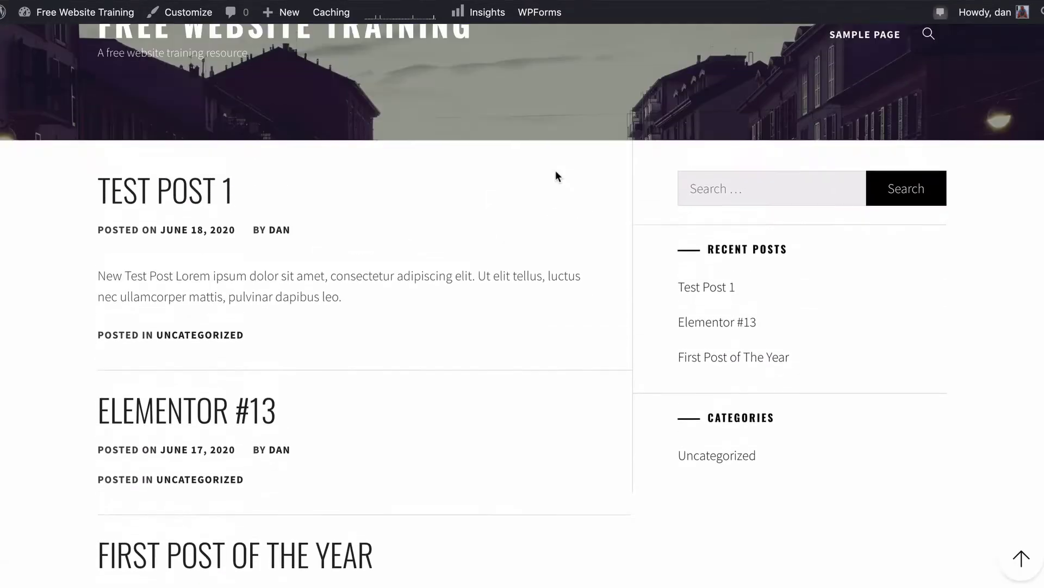
pyautogui.scroll(2, 556, 173)
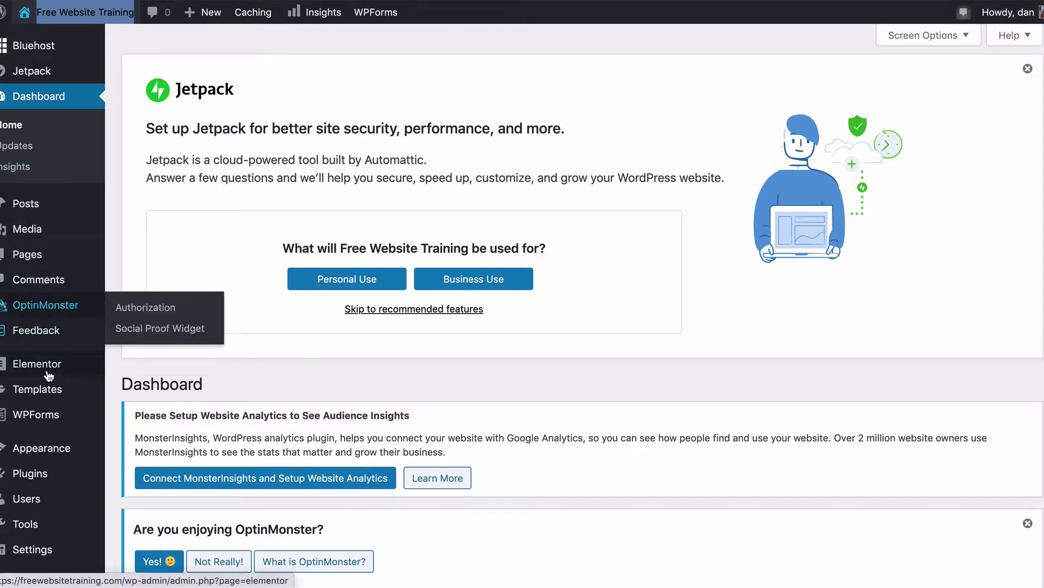
# Open the WordPress Customizer for the active site theme from the dashboard
pyautogui.moveTo(49, 381)
pyautogui.moveTo(51, 449)
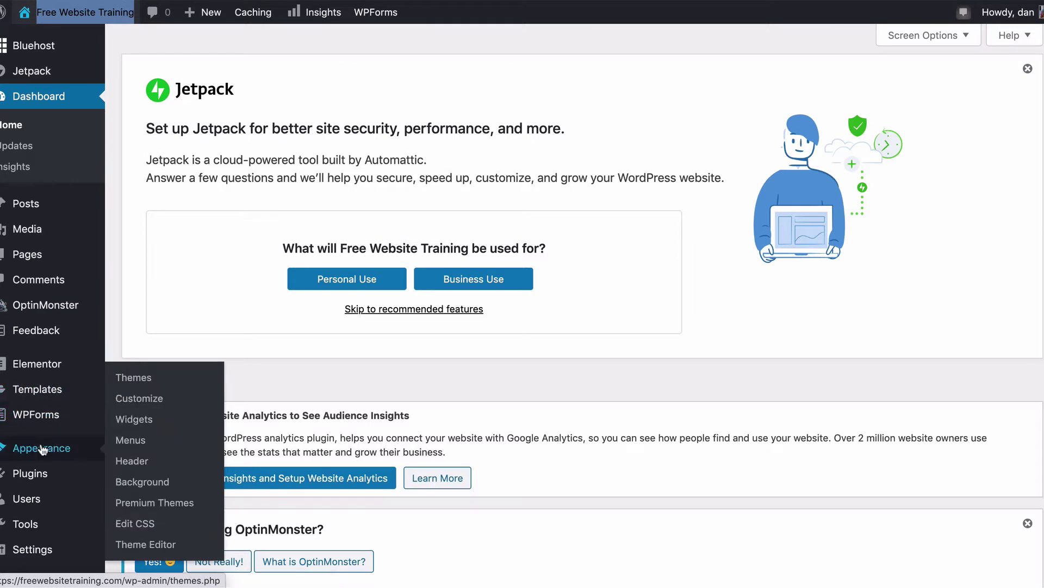
pyautogui.click(151, 400)
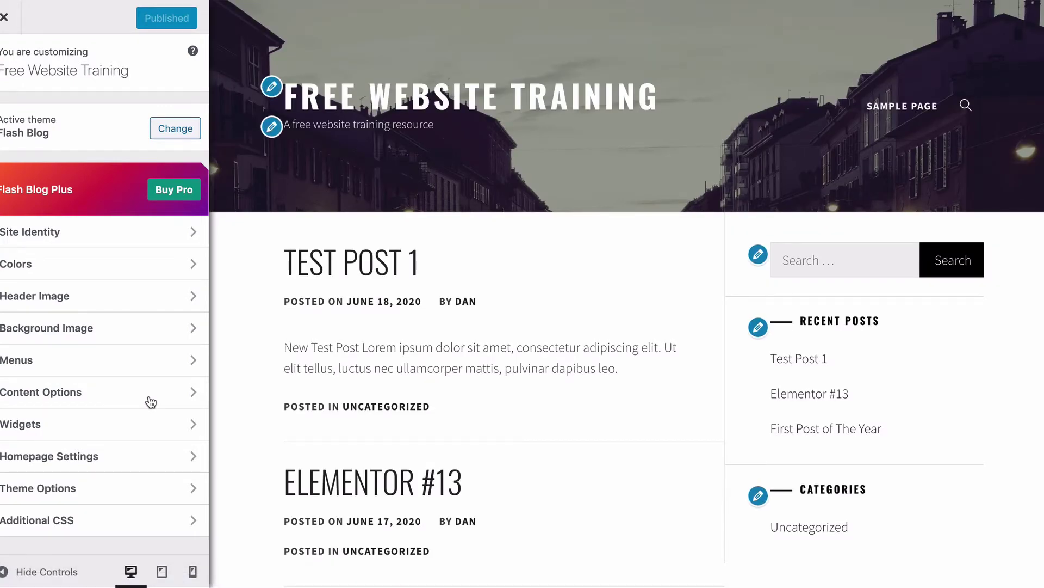
# Try hiding the site title and tagline in the Site Identity settings, and display them again
pyautogui.click(153, 231)
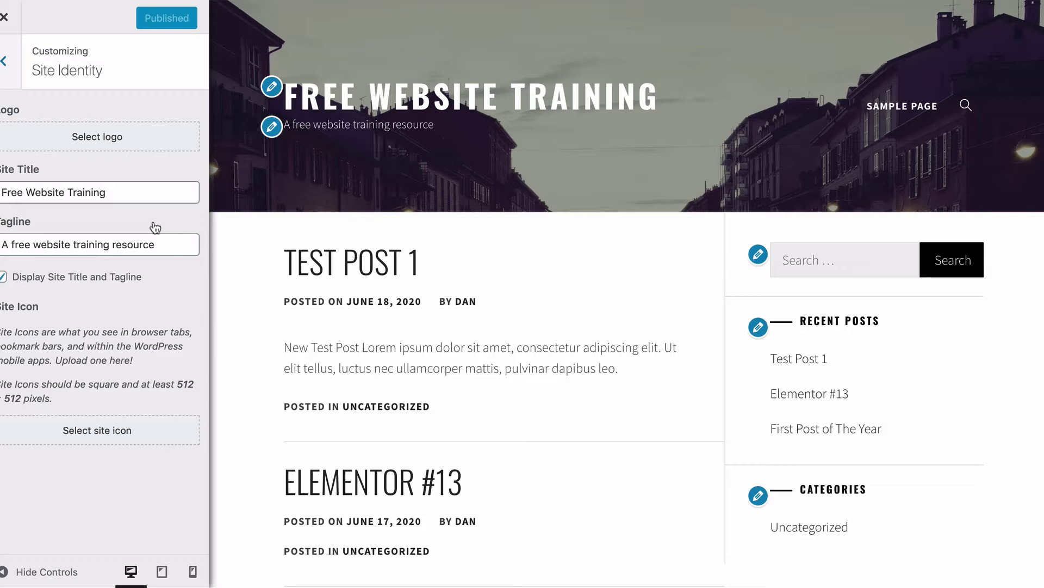
pyautogui.tripleClick(112, 193)
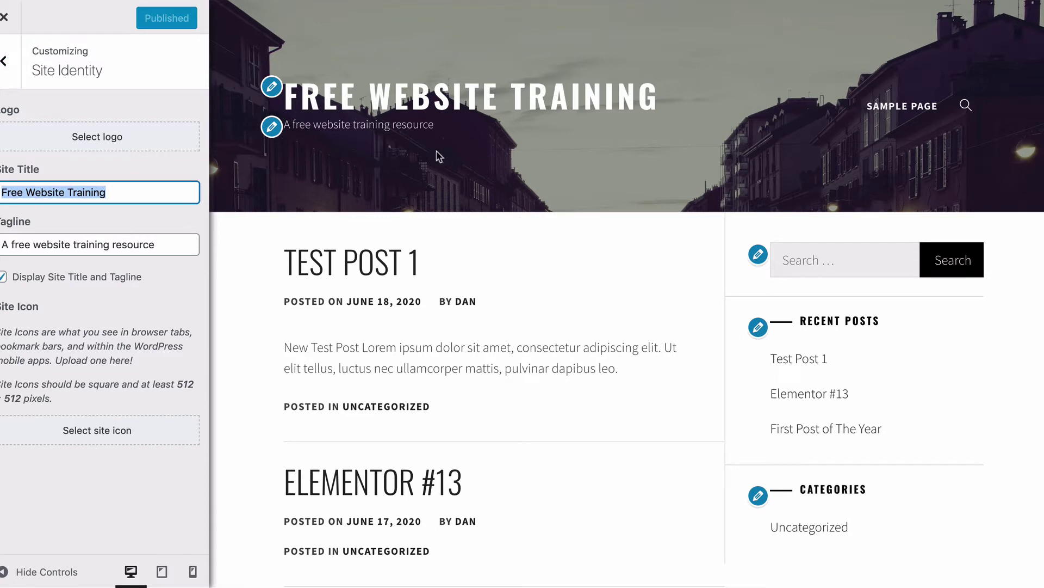
pyautogui.click(129, 191)
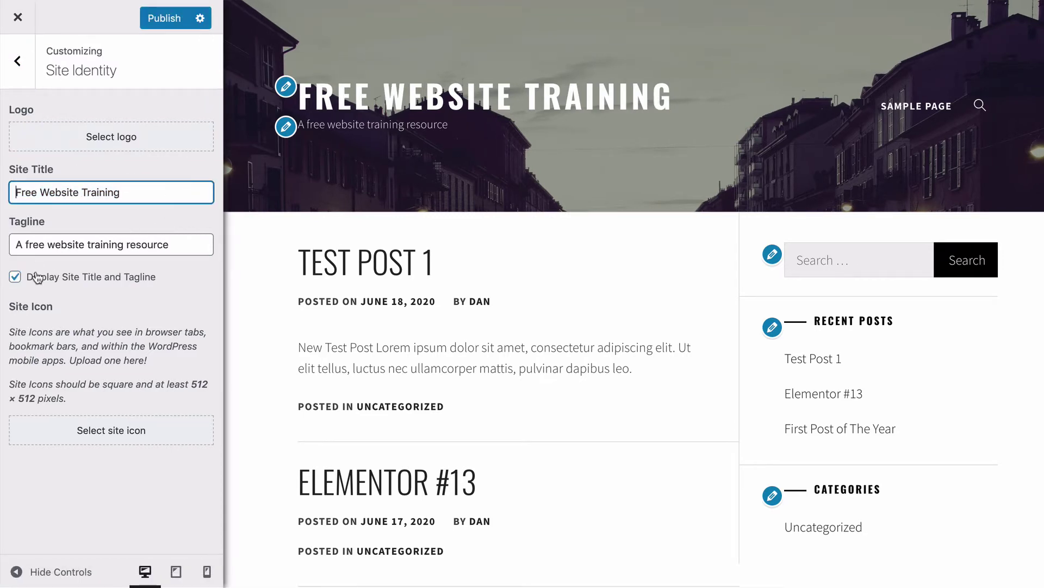
pyautogui.click(14, 277)
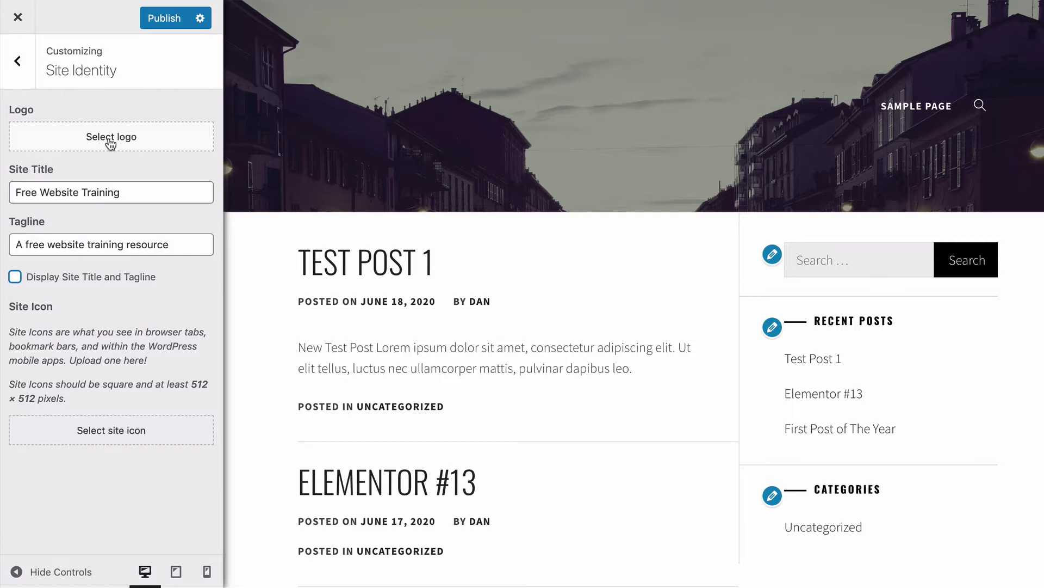
pyautogui.click(15, 276)
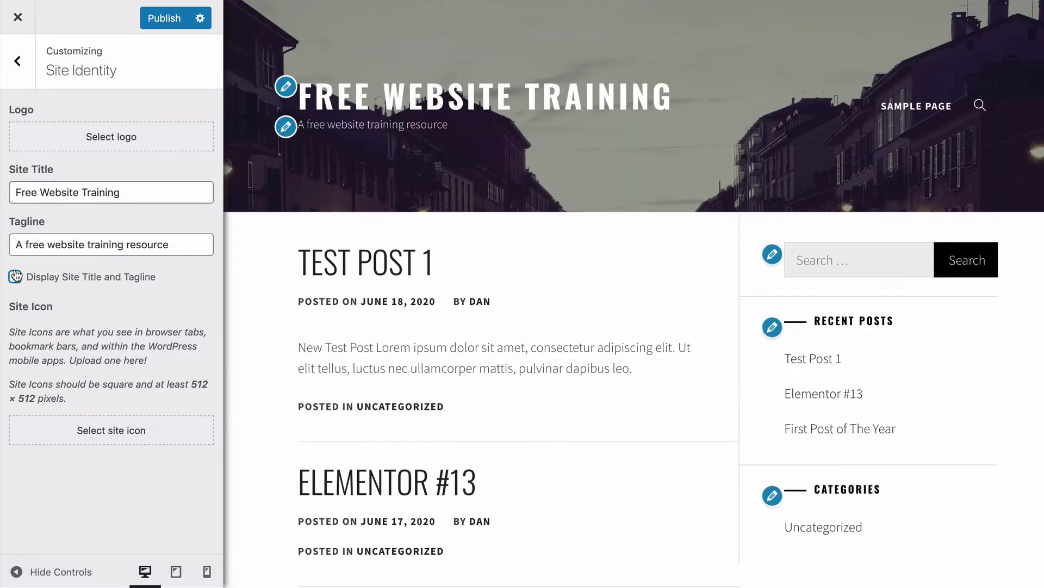
pyautogui.click(18, 61)
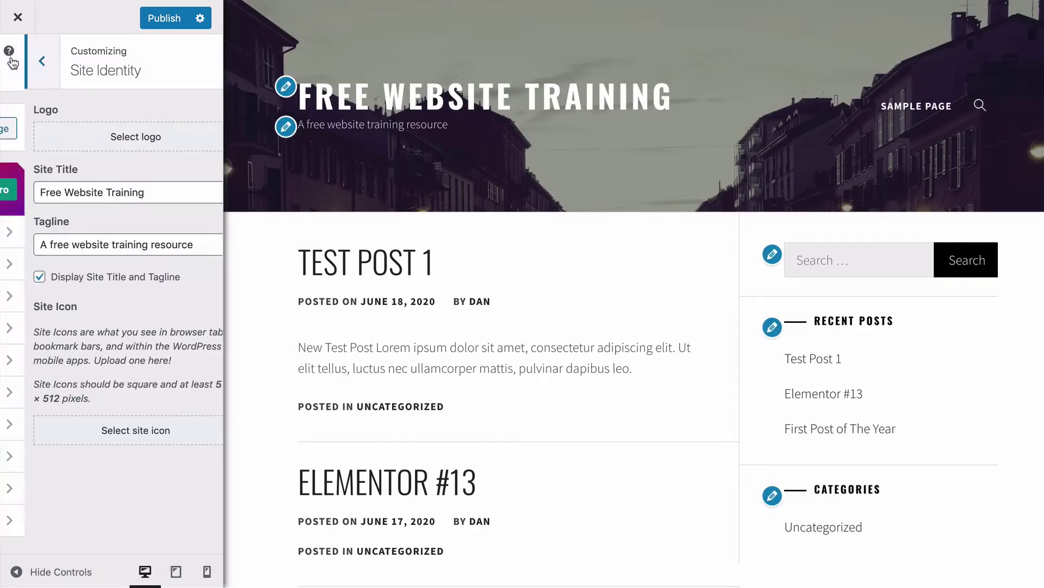
# Try red #ff0000, green #18d600 and pale green #7dd671 as the site's background color, and restore the default
pyautogui.click(127, 265)
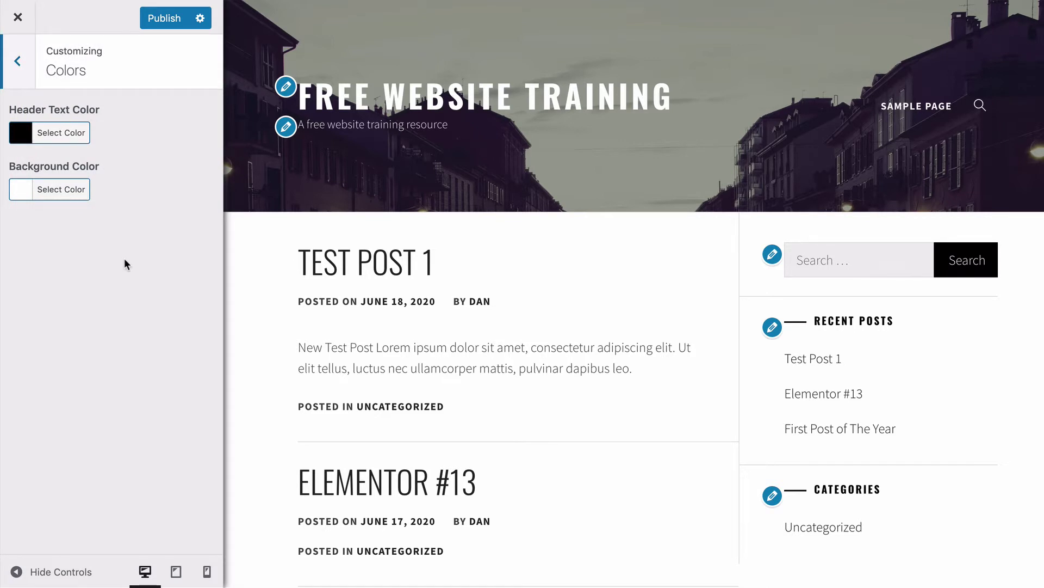
pyautogui.click(28, 194)
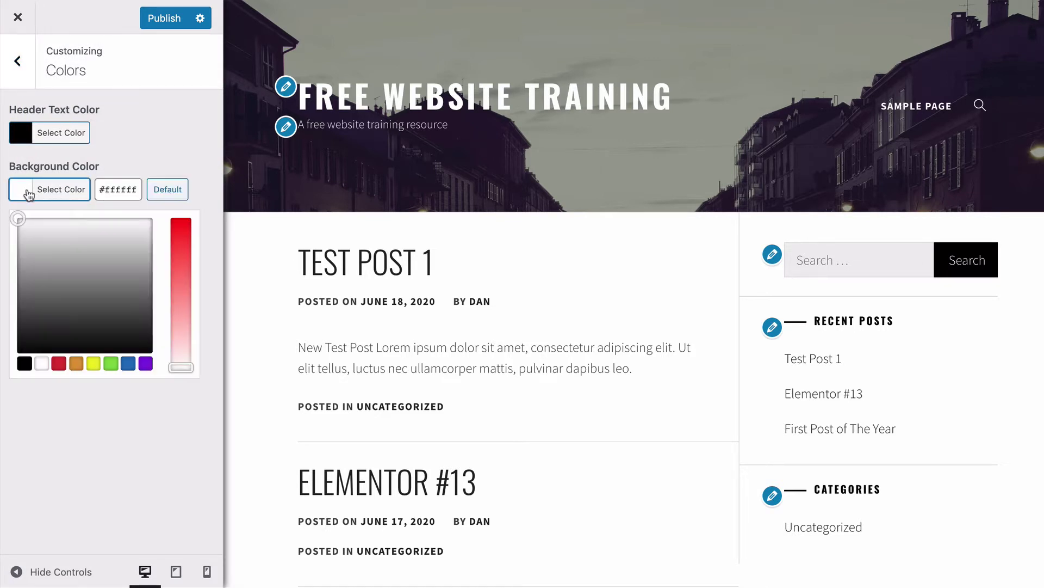
pyautogui.moveTo(33, 246); pyautogui.dragTo(15, 215)
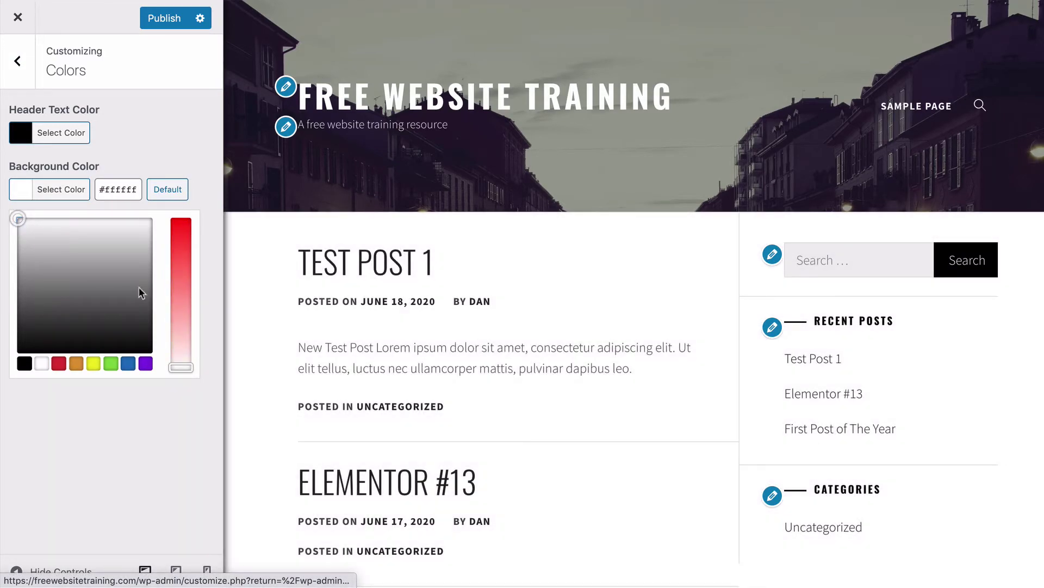
pyautogui.moveTo(181, 346); pyautogui.dragTo(185, 218)
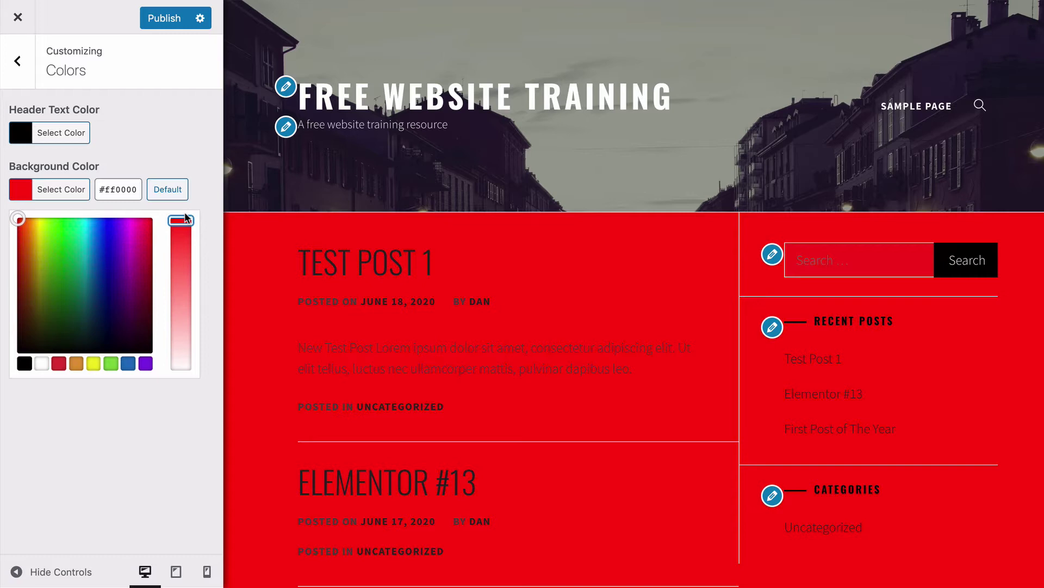
pyautogui.moveTo(186, 219)
pyautogui.mouseDown()
pyautogui.moveTo(186, 279)
pyautogui.moveTo(187, 215)
pyautogui.mouseUp()
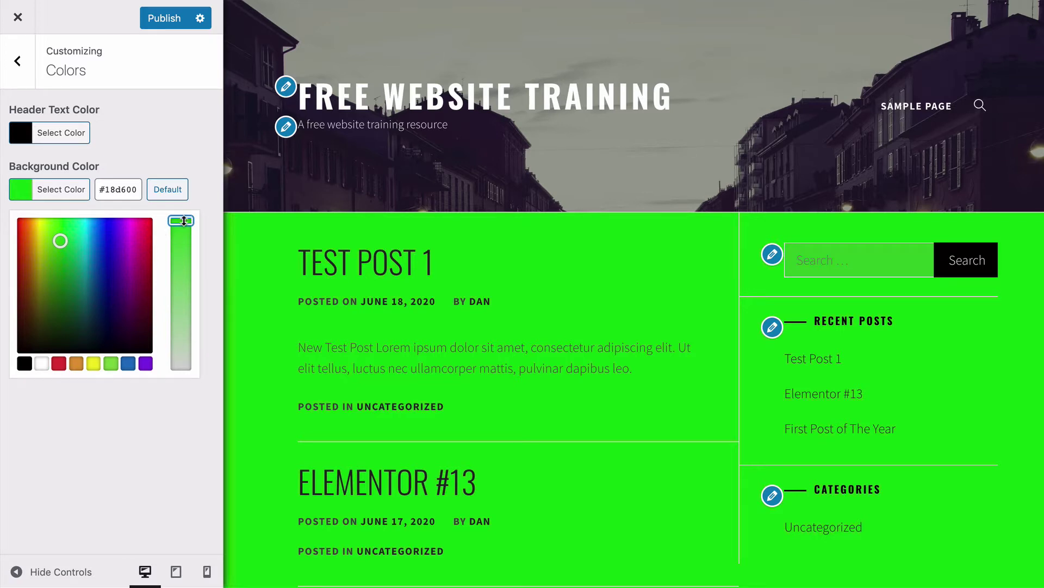
pyautogui.moveTo(184, 220); pyautogui.dragTo(184, 299)
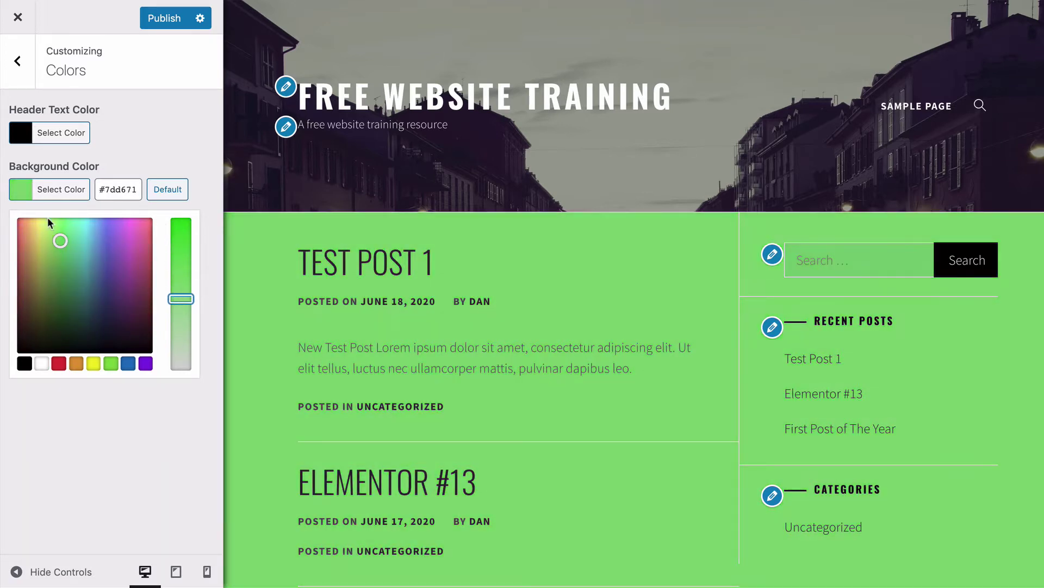
pyautogui.click(178, 195)
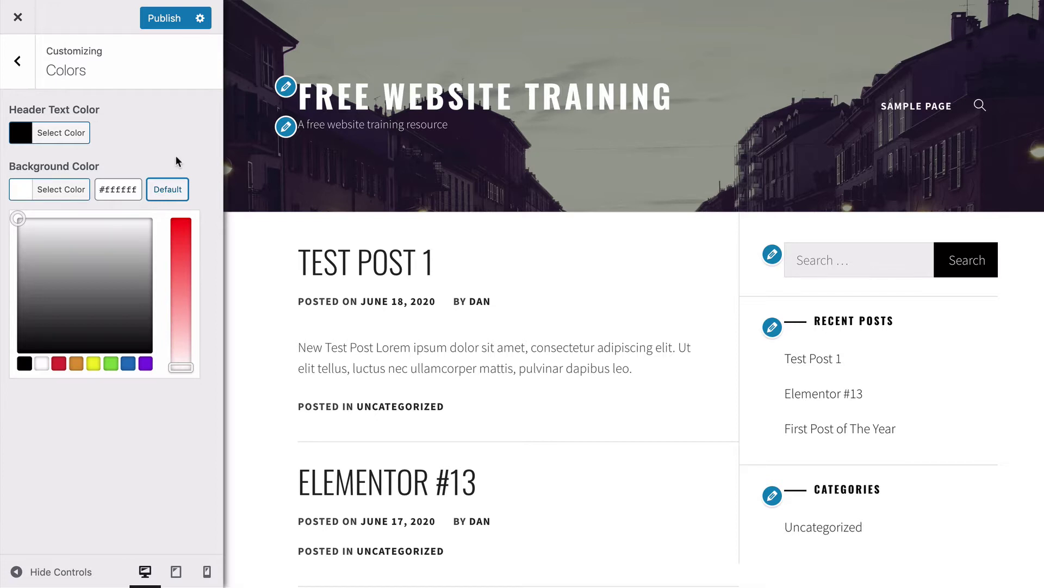
# Try the preset blue #1e73be as the site's background color, and reset it to the default
pyautogui.click(123, 366)
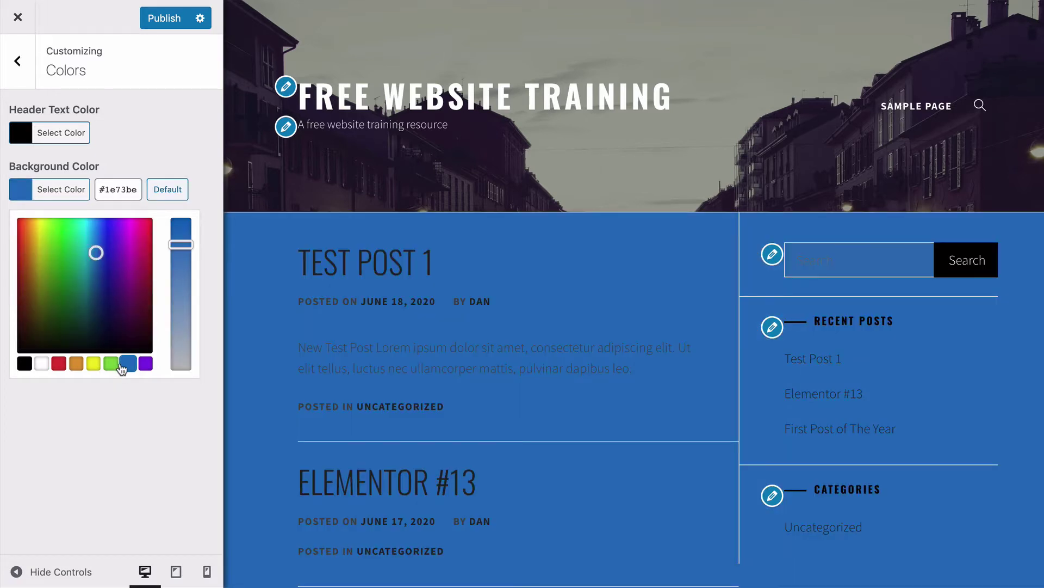
pyautogui.click(167, 190)
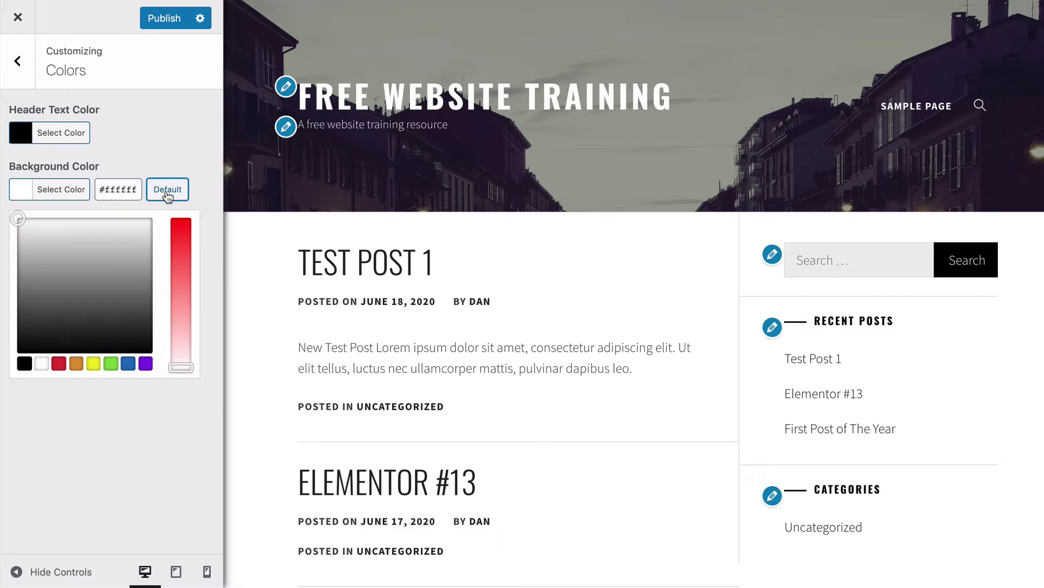
pyautogui.click(21, 63)
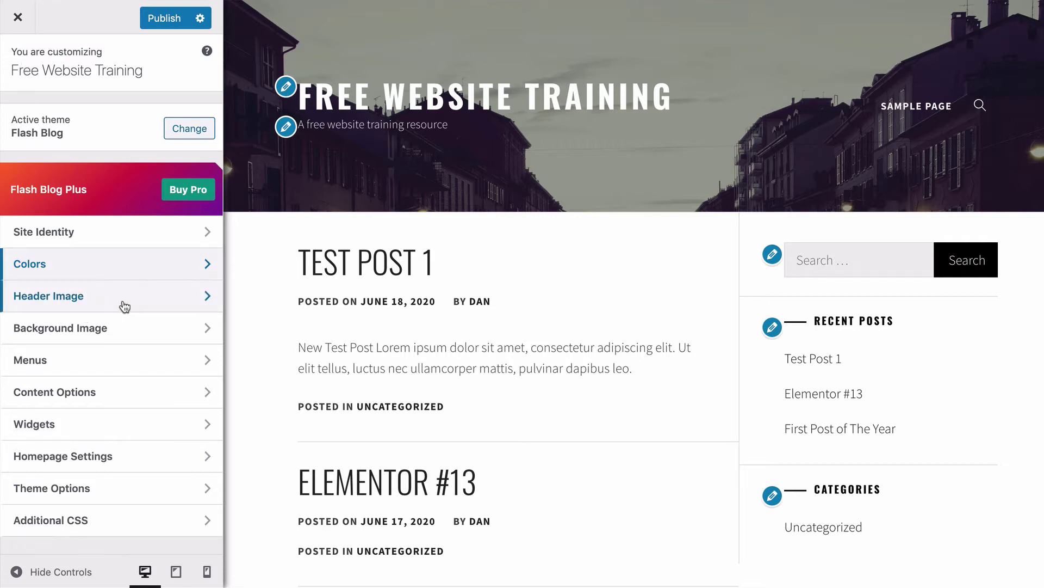
# Replace the header image with the first previously uploaded desk illustration and publish the change
pyautogui.click(140, 298)
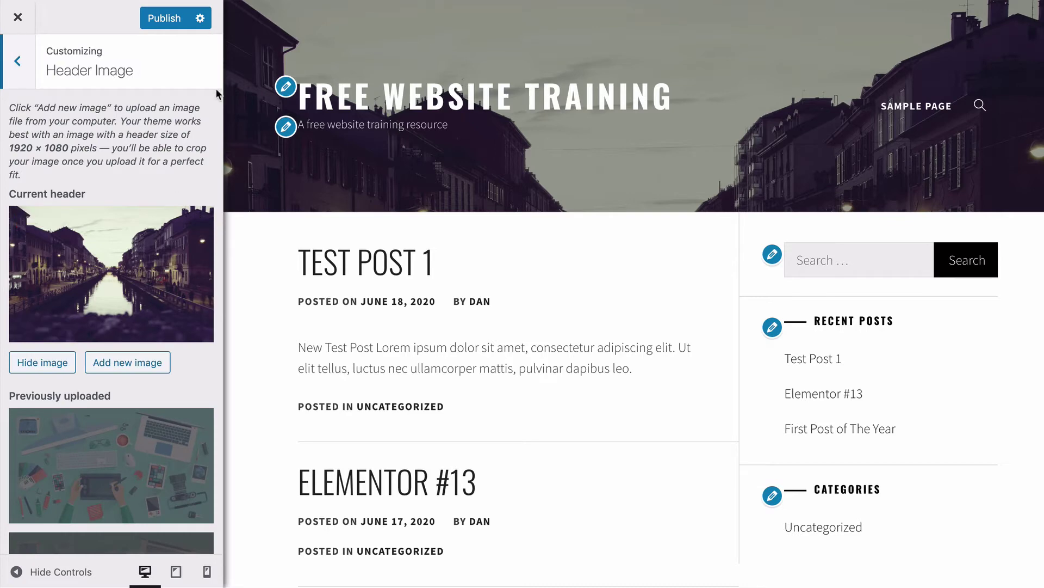
pyautogui.click(17, 63)
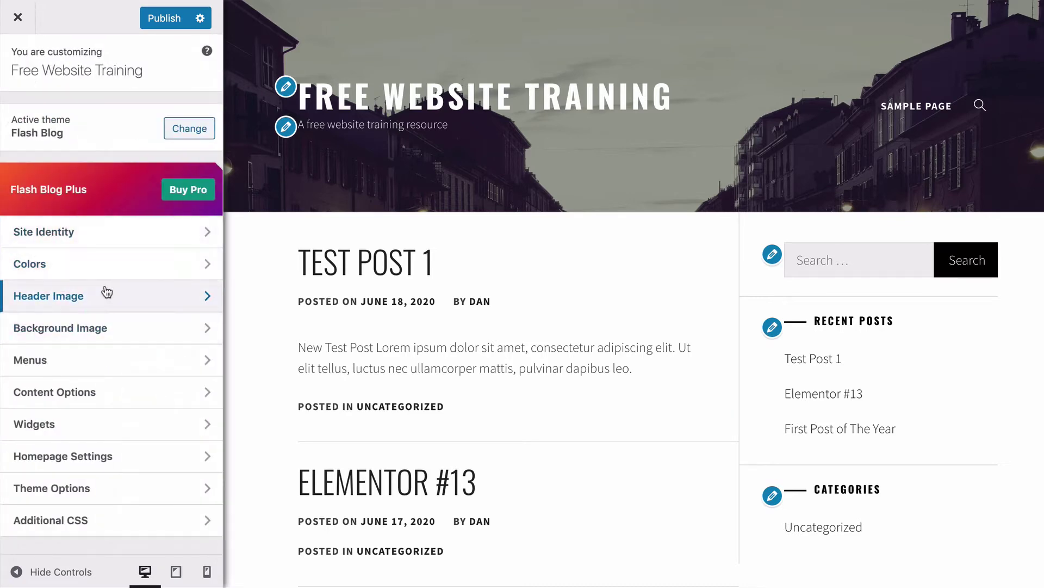
pyautogui.click(131, 303)
pyautogui.scroll(-7, 159, 265)
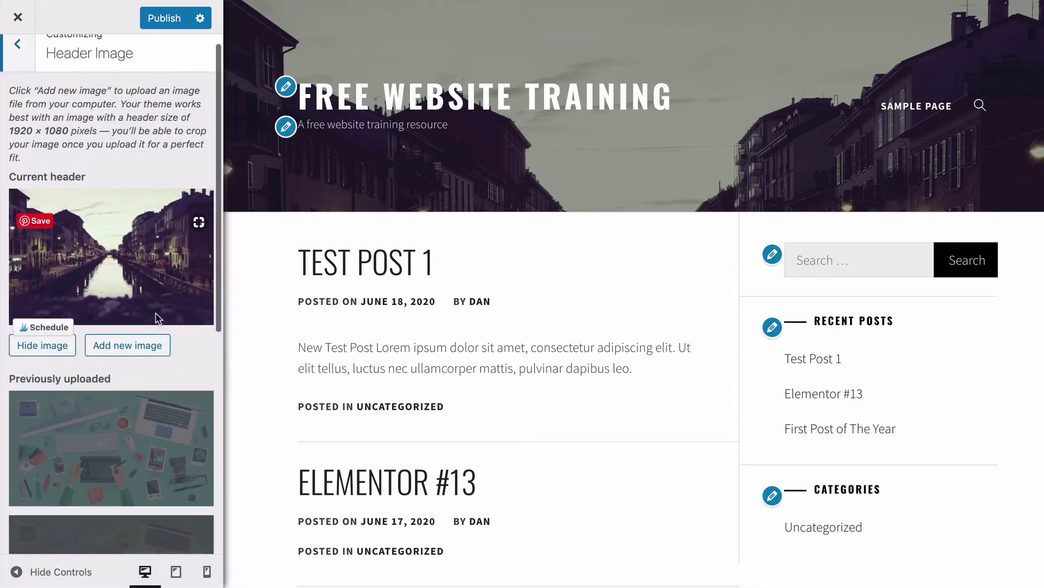
pyautogui.scroll(6, 156, 318)
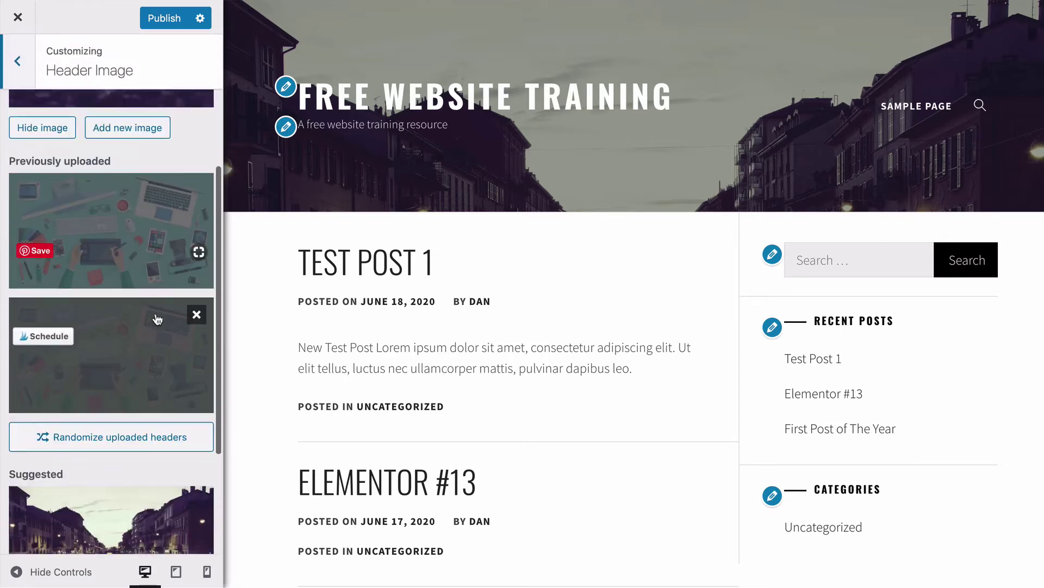
pyautogui.scroll(-5, 156, 317)
pyautogui.scroll(4, 156, 315)
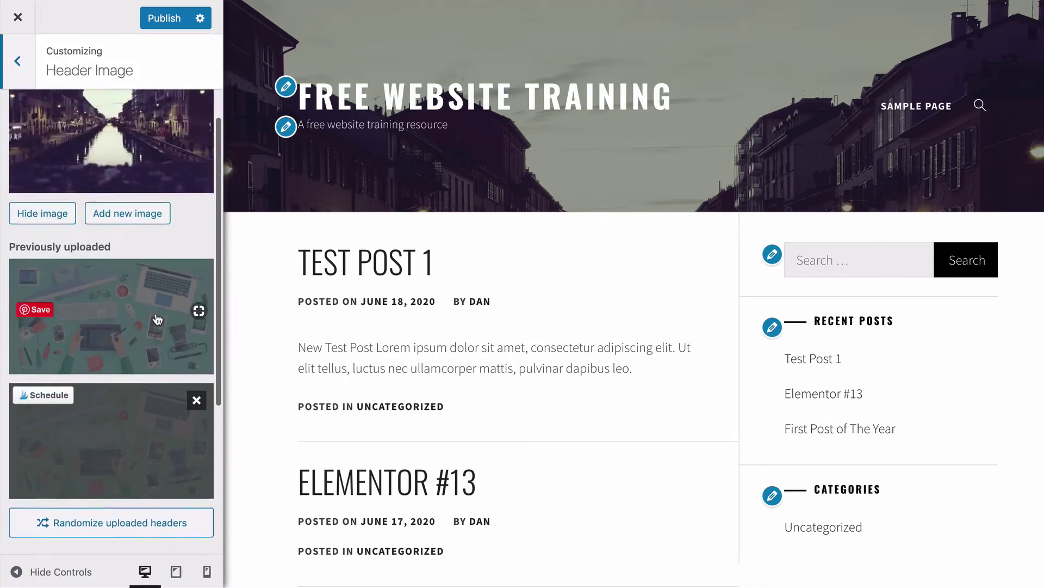
pyautogui.click(156, 317)
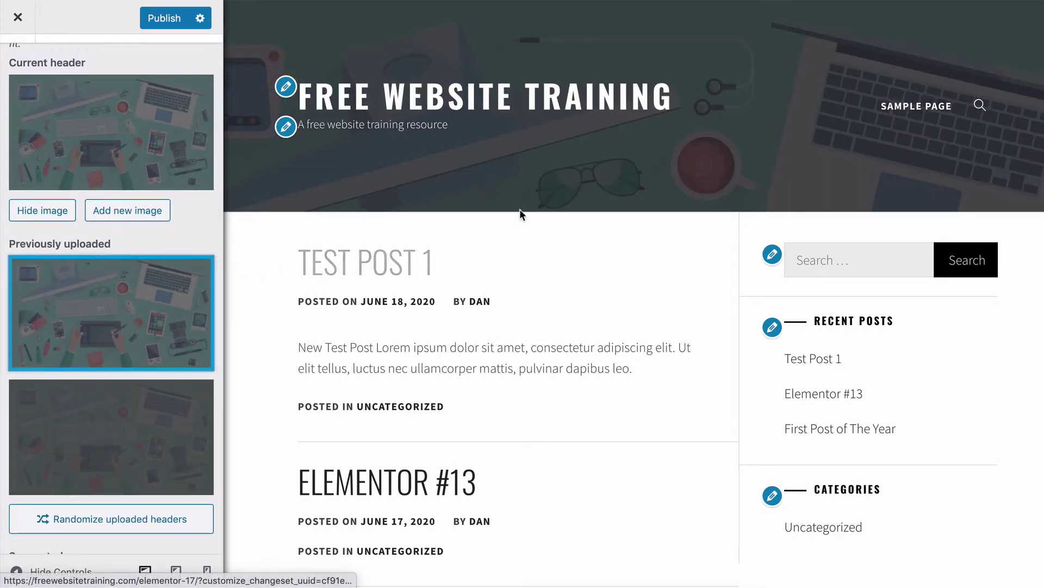
pyautogui.click(157, 18)
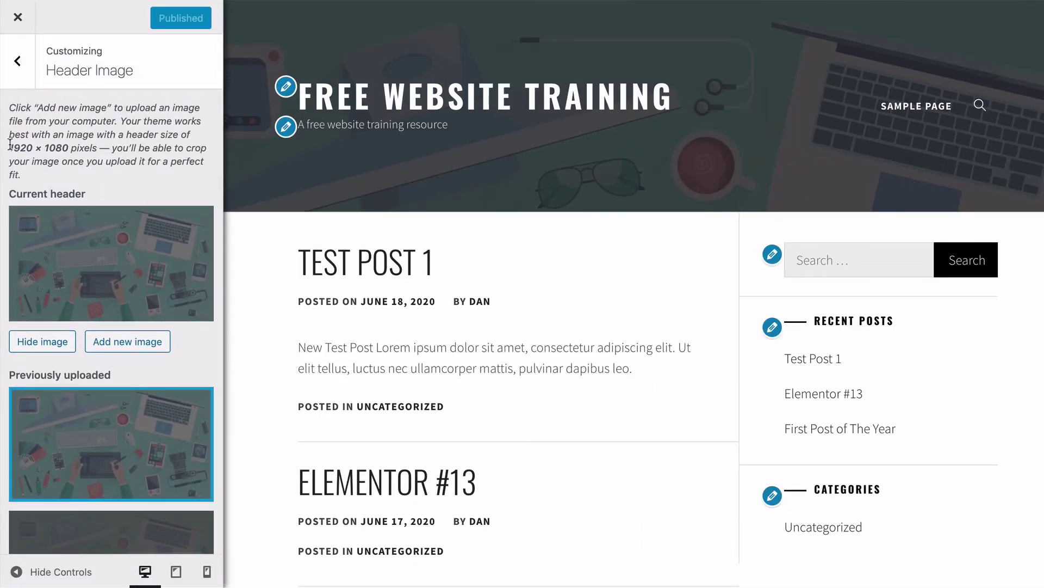
pyautogui.moveTo(9, 147); pyautogui.dragTo(97, 146)
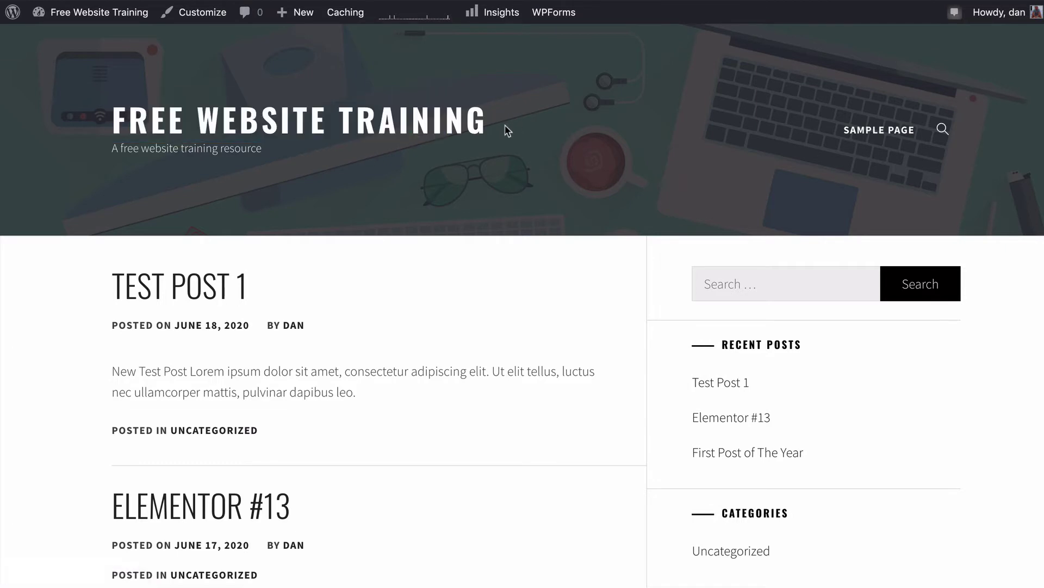
pyautogui.moveTo(504, 121)
pyautogui.mouseDown()
pyautogui.moveTo(311, 118)
pyautogui.moveTo(492, 110)
pyautogui.mouseUp()
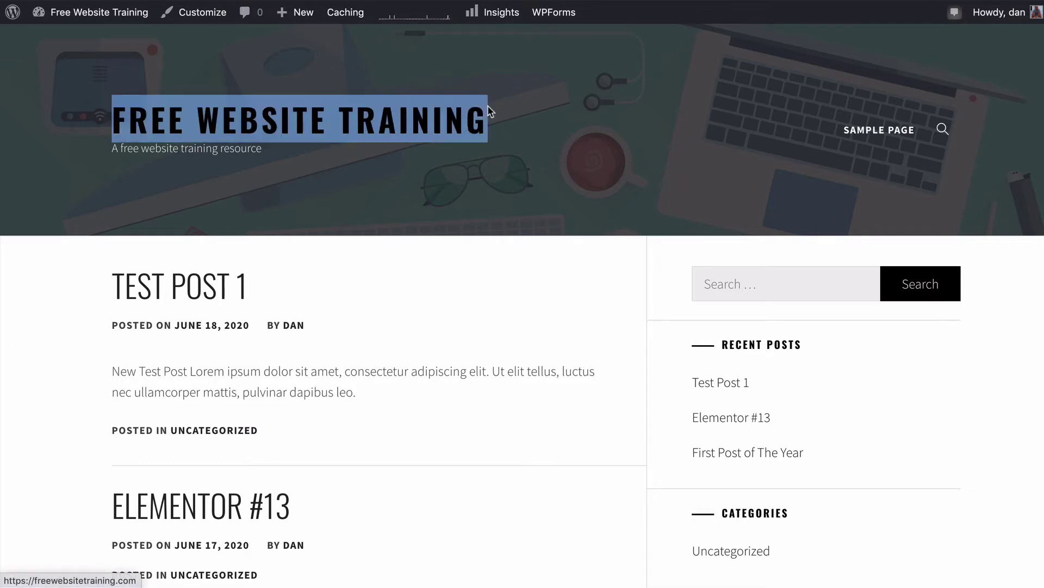
pyautogui.click(498, 108)
pyautogui.tripleClick(482, 122)
pyautogui.click(492, 122)
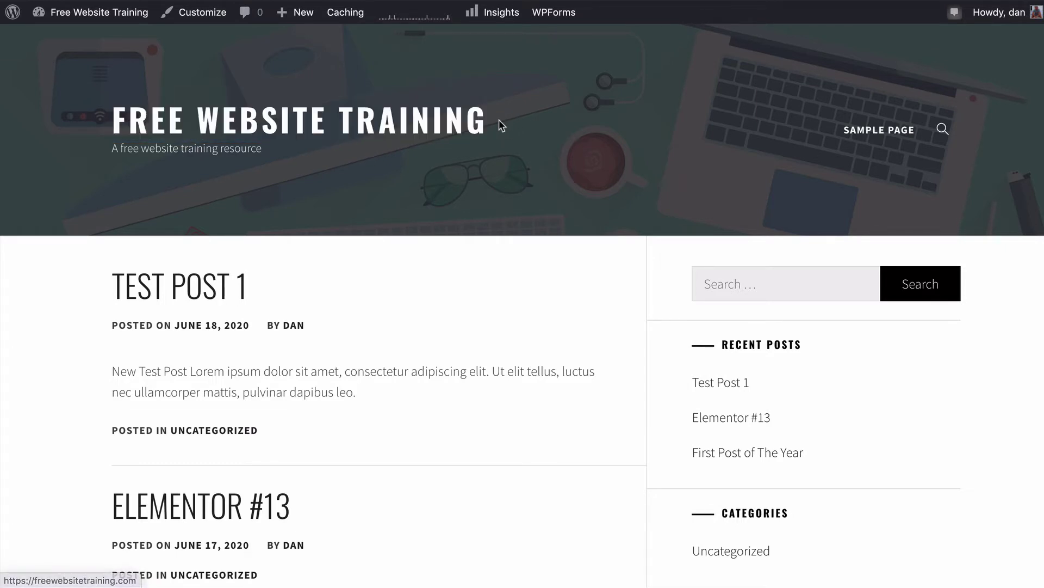
pyautogui.tripleClick(497, 121)
pyautogui.click(576, 158)
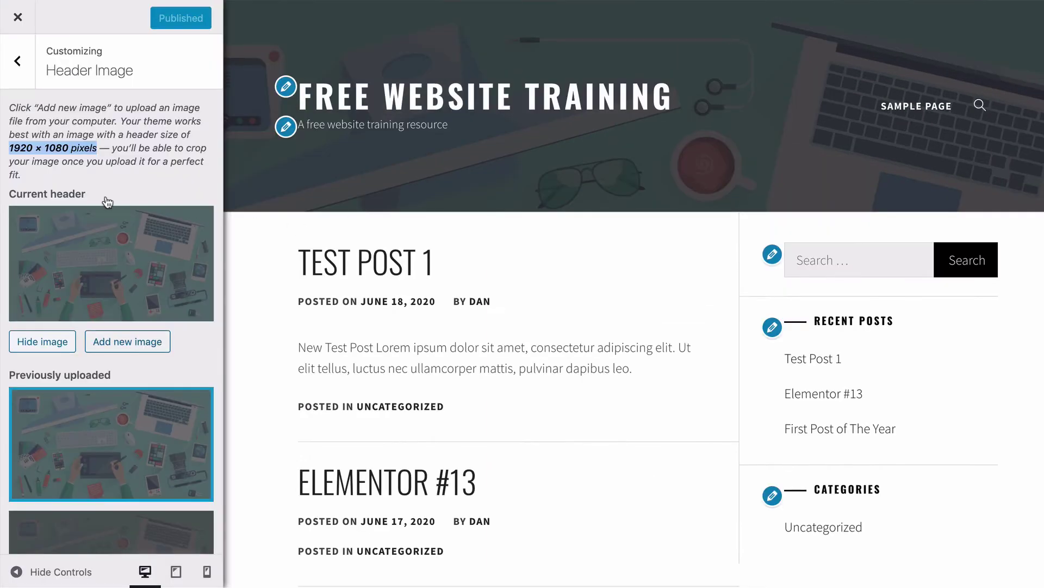
# Try the free-website-training-1.png picture from the media library as the site's background image
pyautogui.click(18, 62)
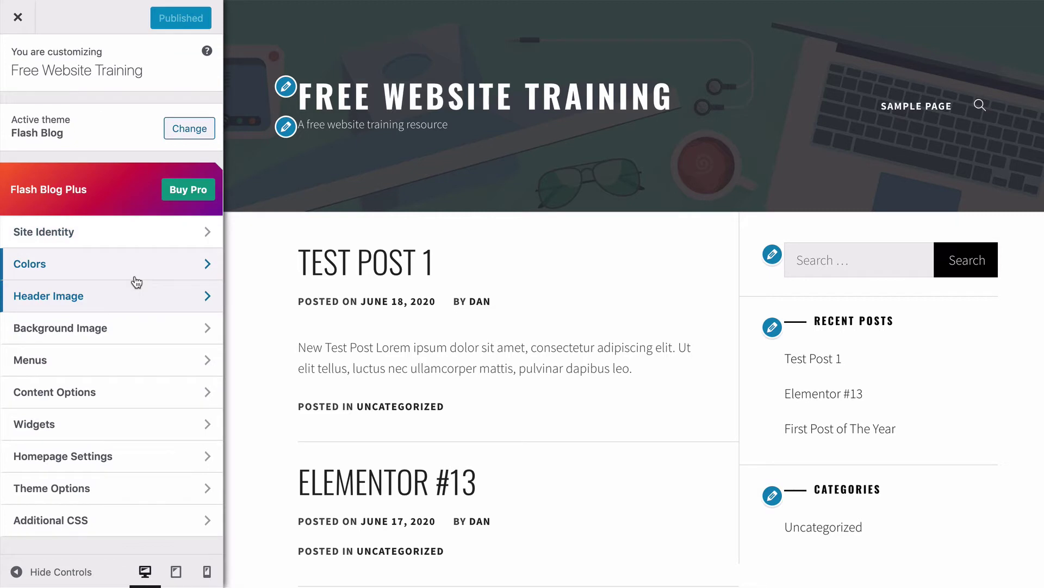
pyautogui.click(123, 331)
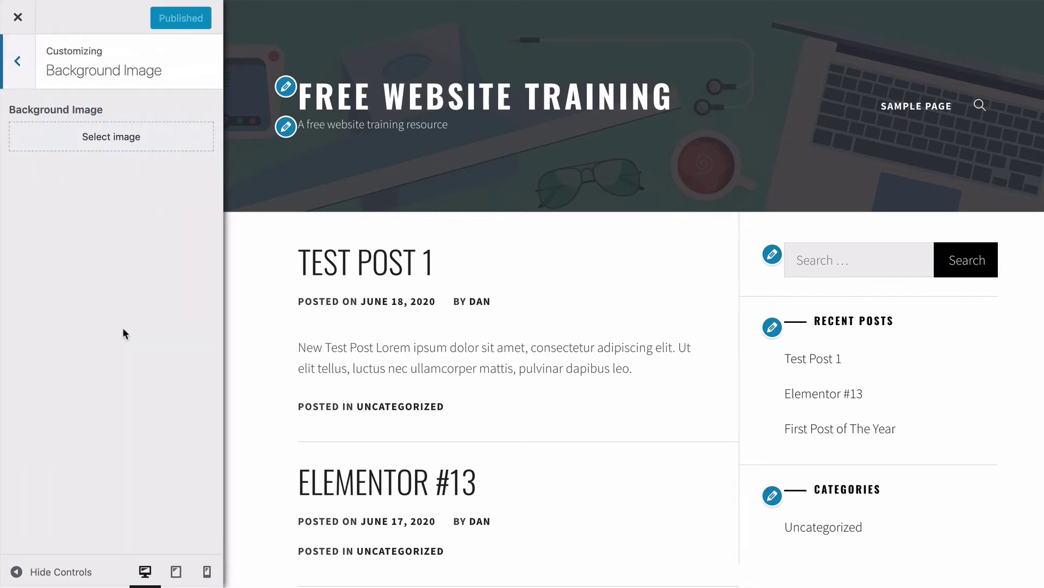
pyautogui.click(125, 136)
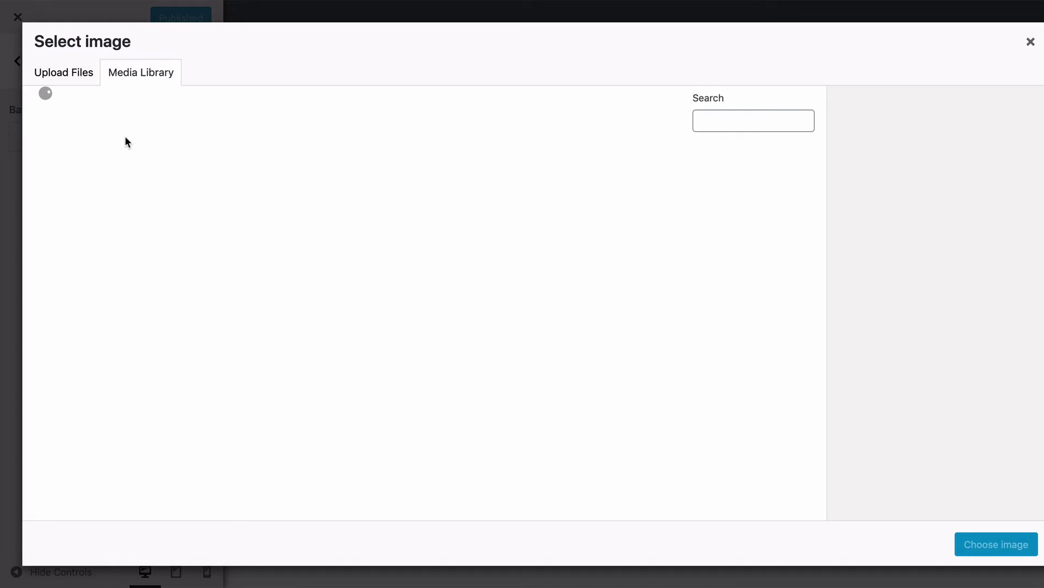
pyautogui.click(100, 174)
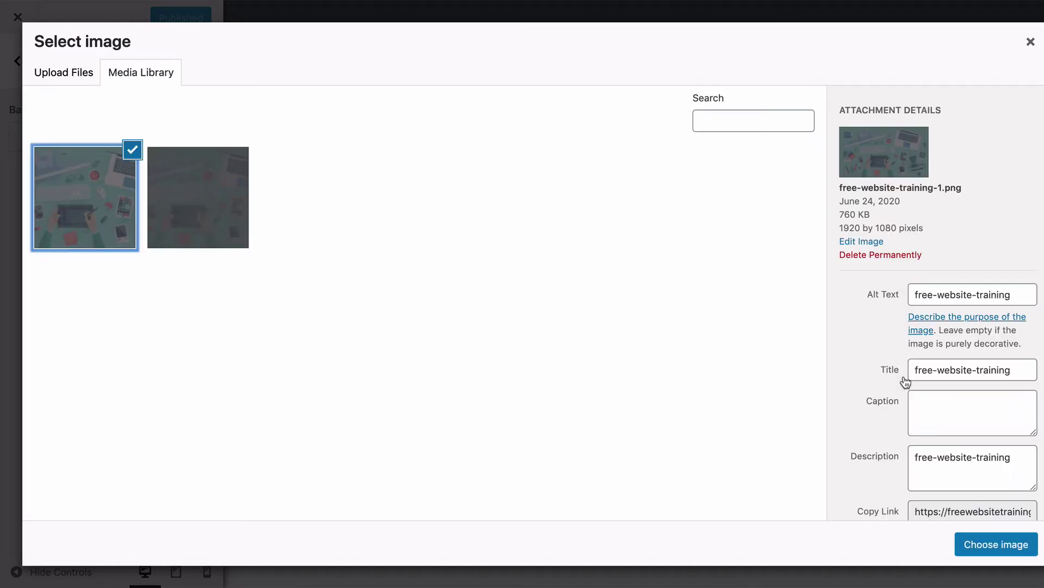
pyautogui.click(988, 543)
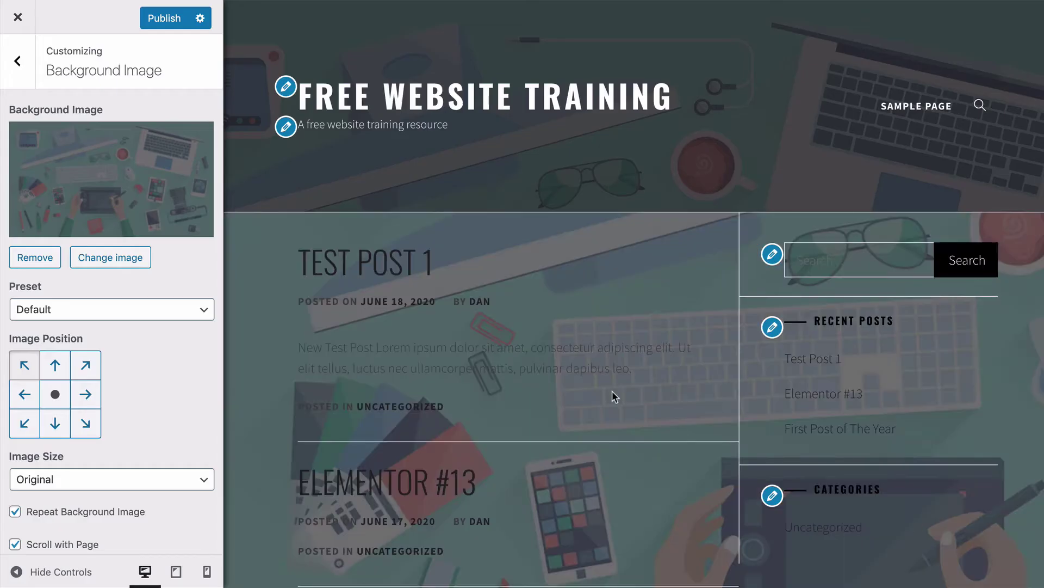
# Review the background image across the whole page preview and remove it from the site
pyautogui.scroll(-5, 612, 391)
pyautogui.scroll(5, 612, 391)
pyautogui.scroll(-3, 612, 391)
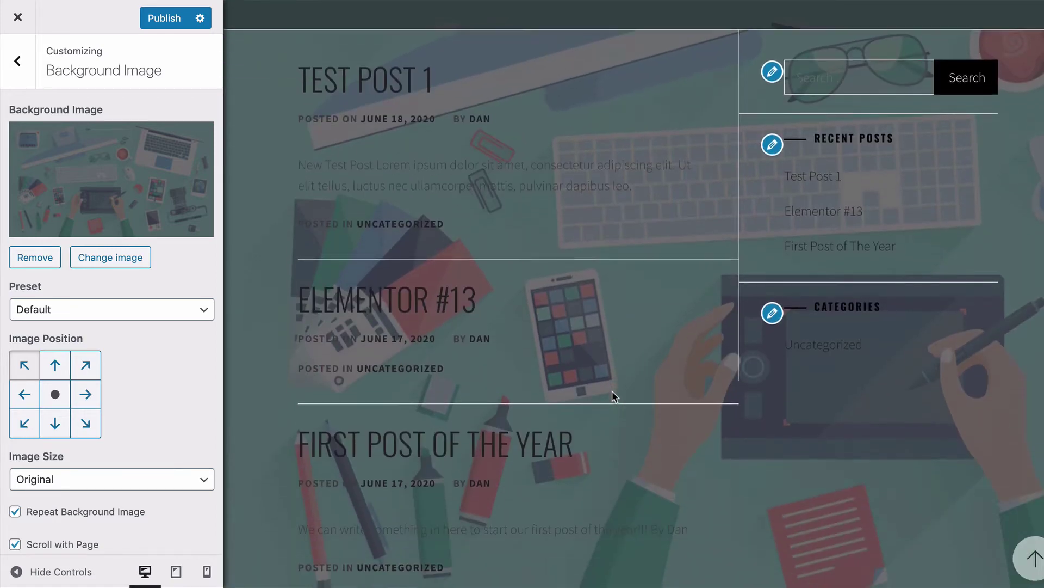
pyautogui.scroll(-2, 612, 391)
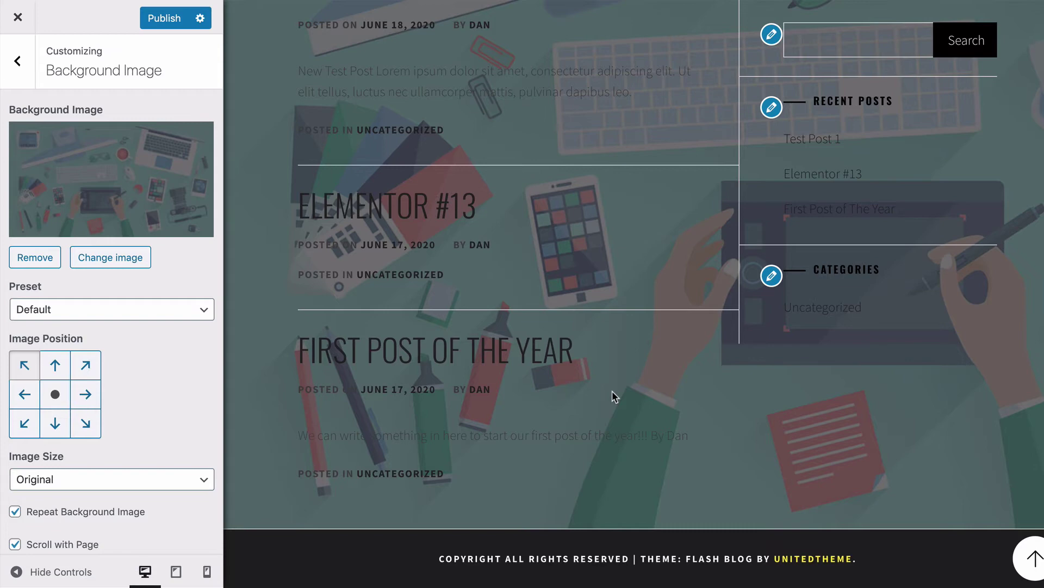
pyautogui.scroll(5, 699, 285)
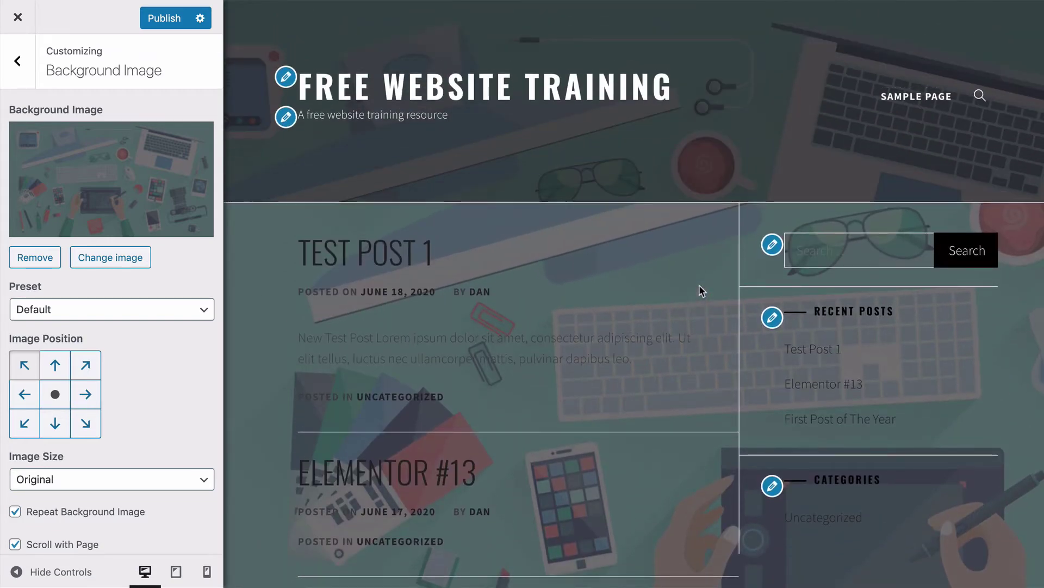
pyautogui.scroll(-2, 700, 285)
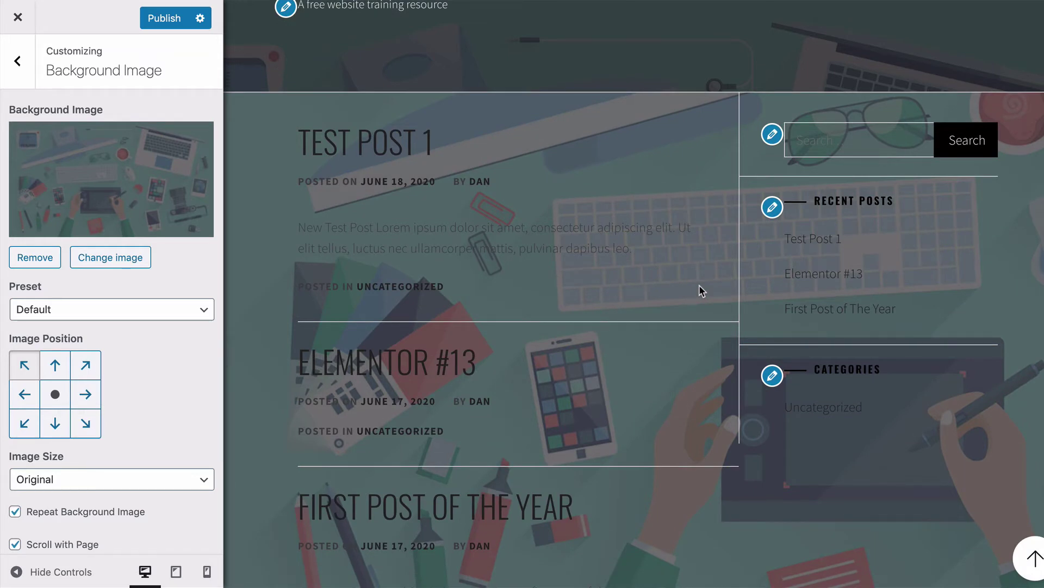
pyautogui.click(43, 256)
pyautogui.scroll(2, 502, 303)
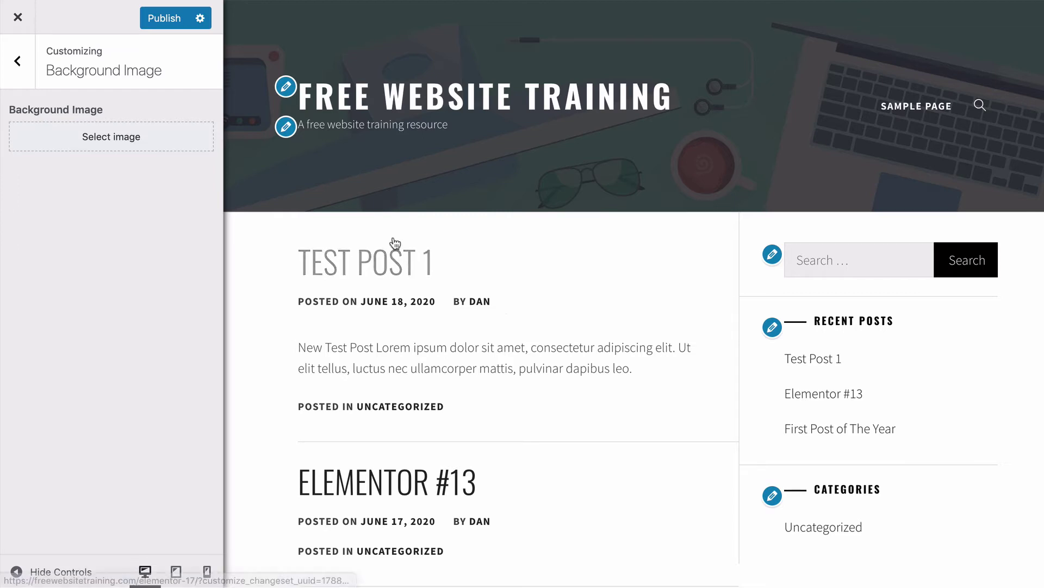
# Create a new menu named main-menu and assign it to the Primary Menu location
pyautogui.click(15, 67)
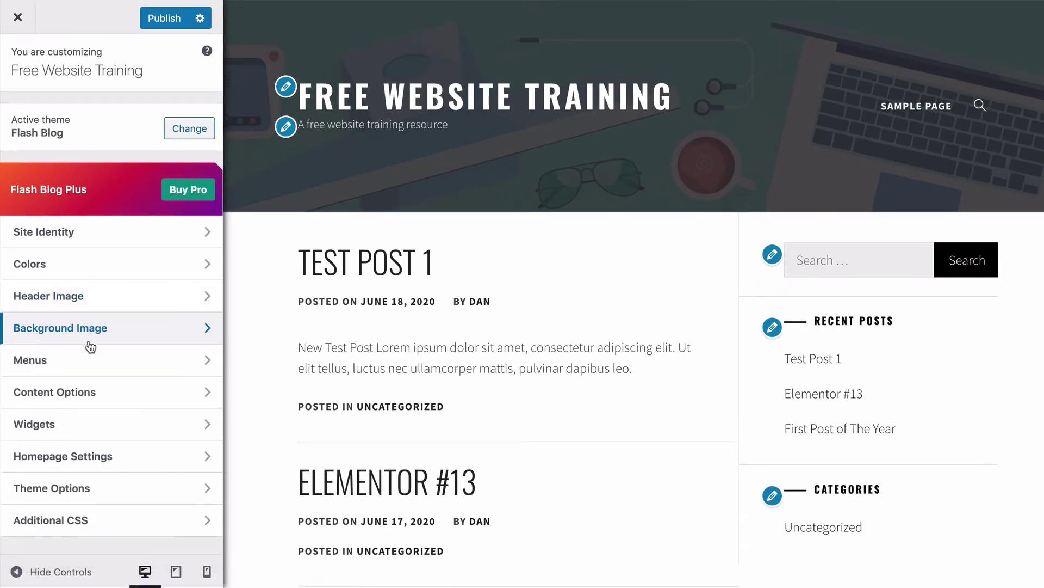
pyautogui.click(105, 358)
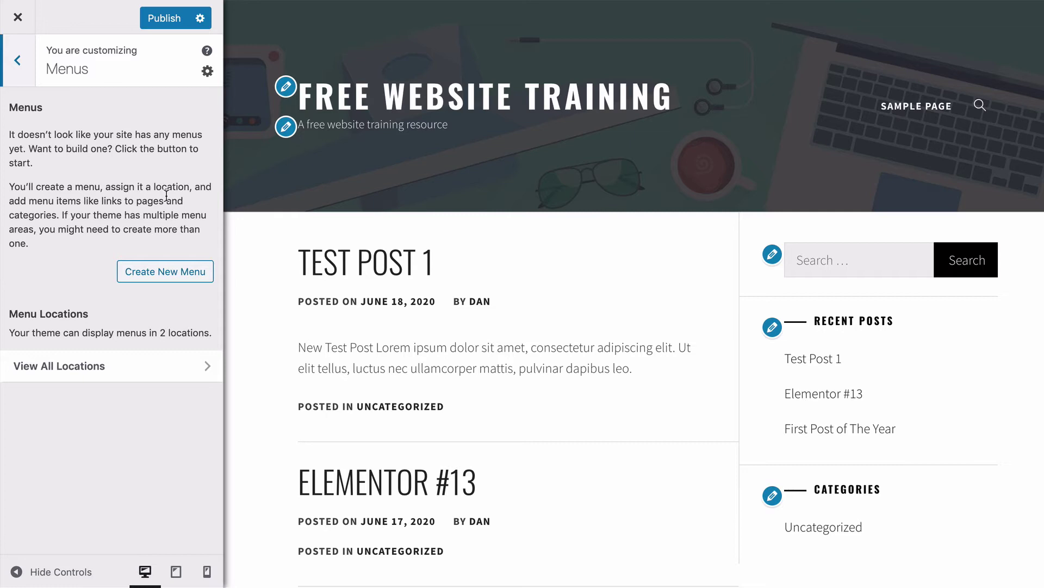
pyautogui.click(166, 271)
pyautogui.click(60, 126)
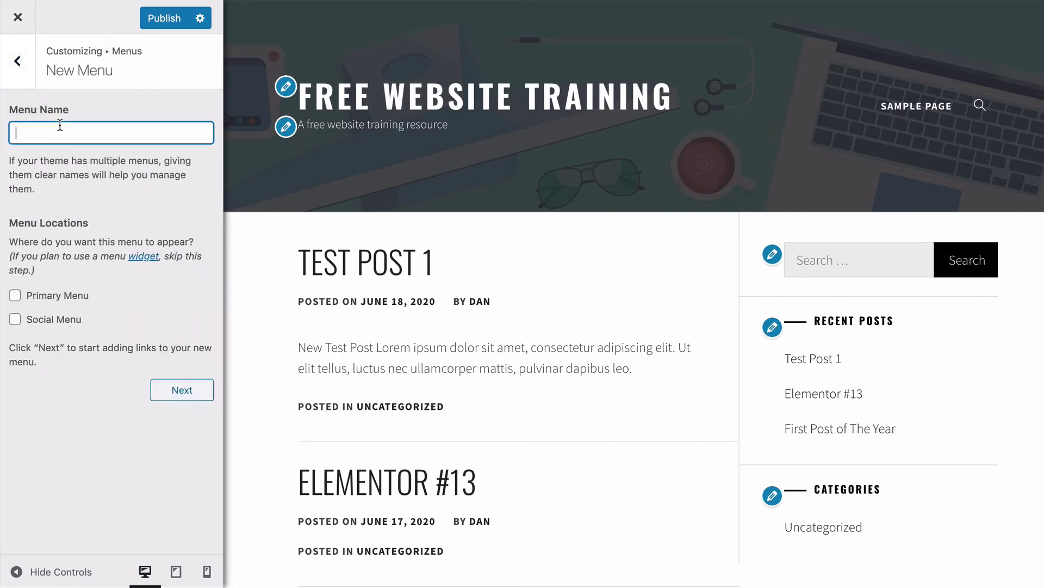
pyautogui.write('main-,menu')
pyautogui.click(15, 296)
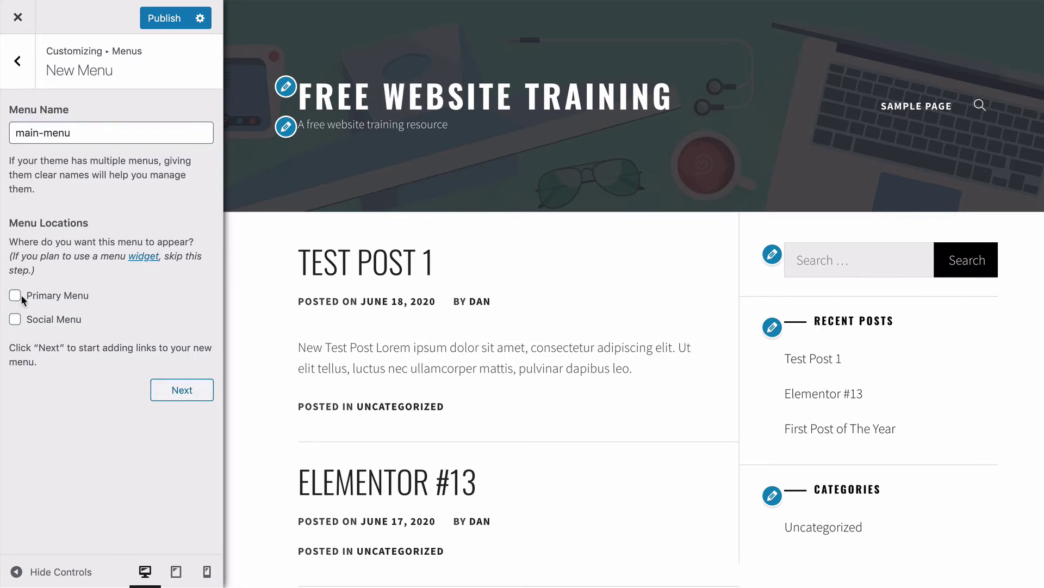
pyautogui.click(178, 389)
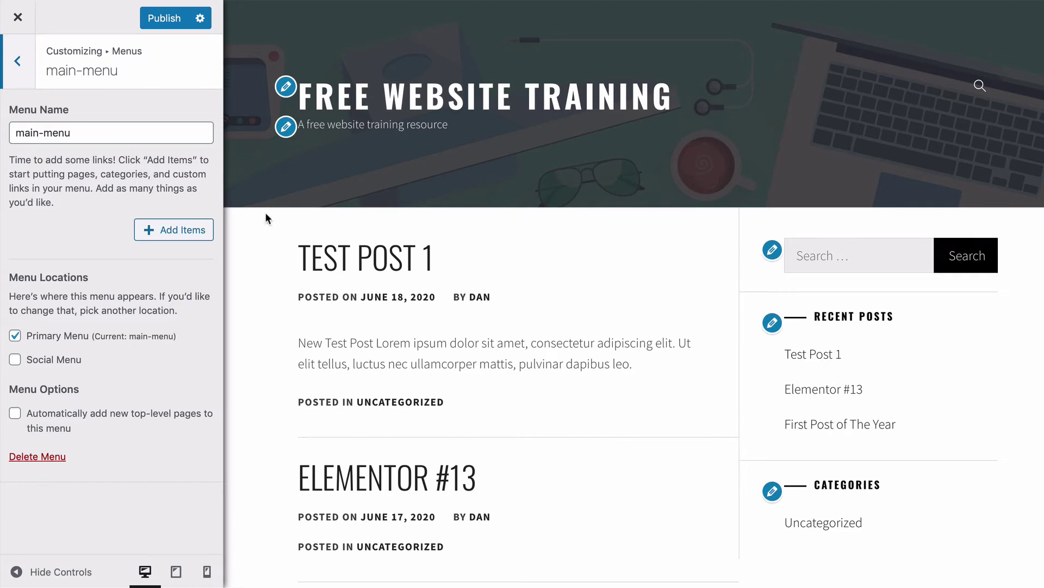
# Add the Home link and a new page named About to main-menu
pyautogui.click(159, 230)
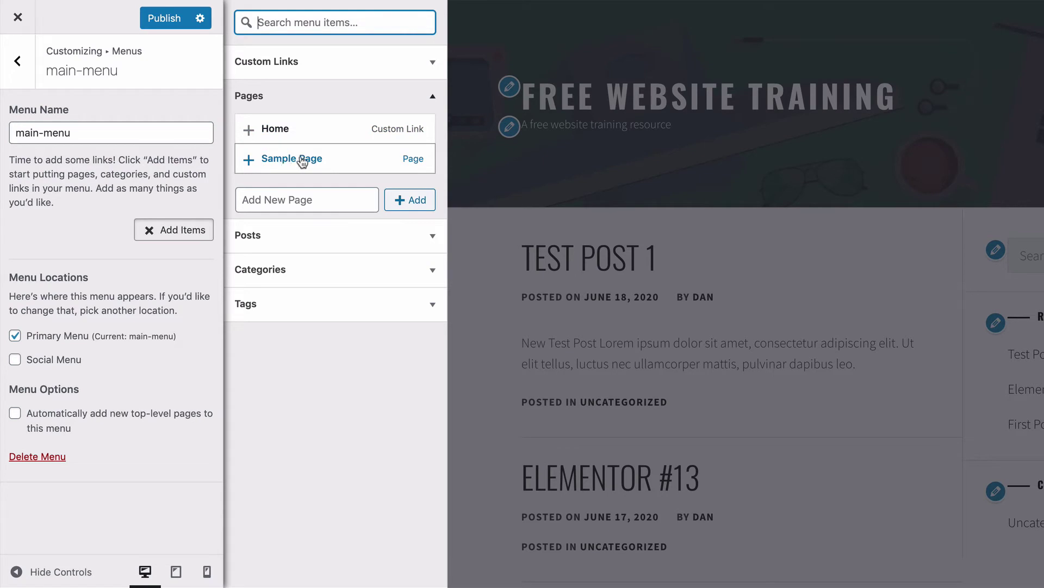
pyautogui.click(303, 131)
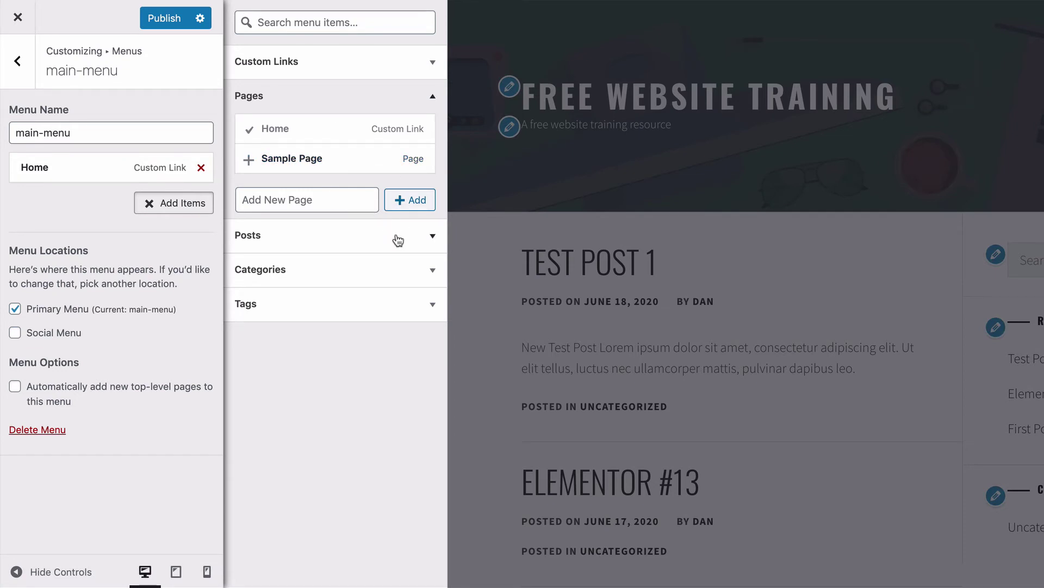
pyautogui.click(329, 200)
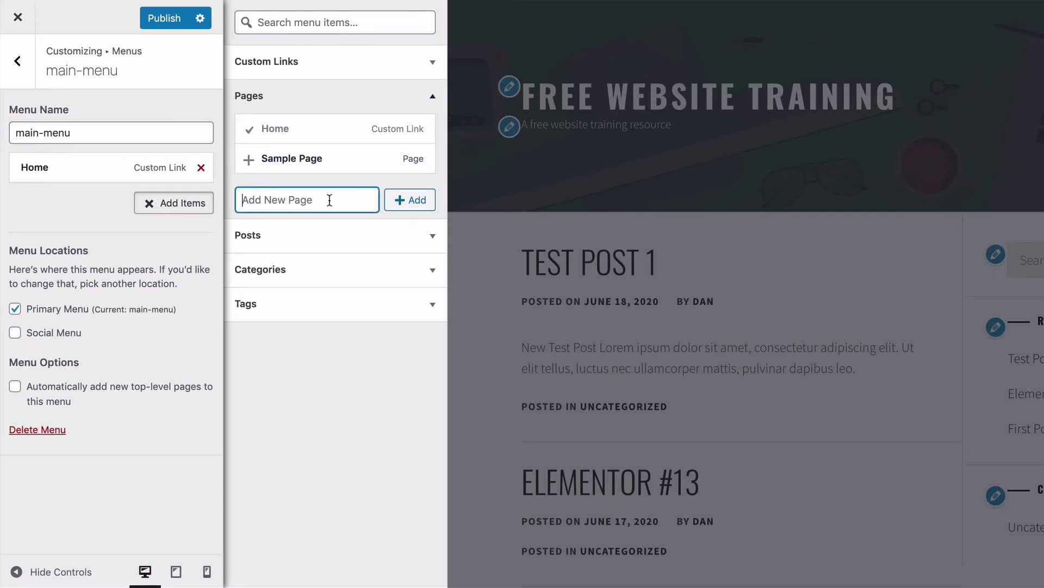
pyautogui.write('Abbou')
pyautogui.press('BackSpace')
pyautogui.press('BackSpace')
pyautogui.press('BackSpace')
pyautogui.write('out')
pyautogui.click(421, 207)
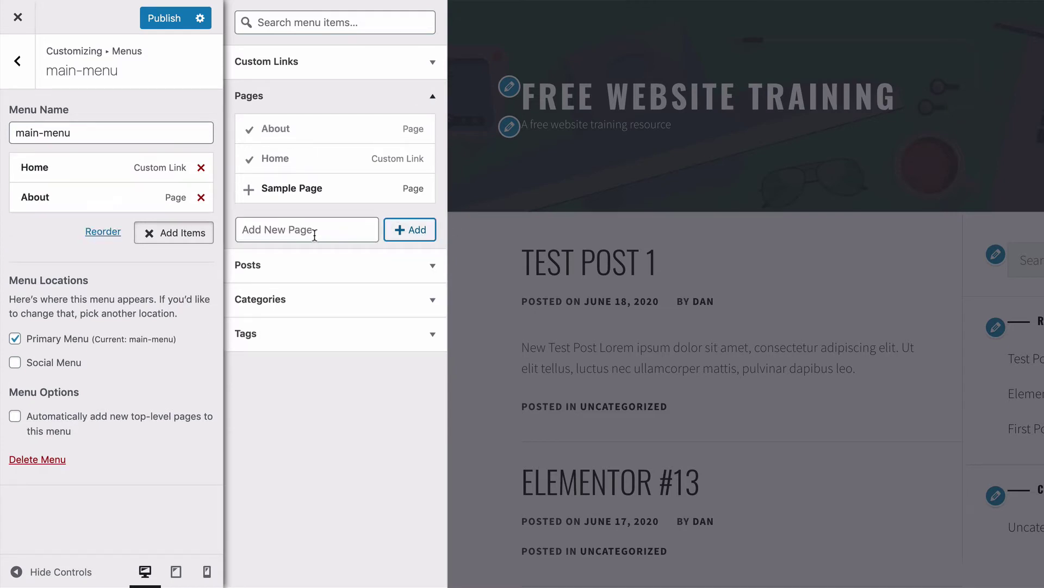
# Create new pages named Resources and Contacts in main-menu, and leave the menu's settings
pyautogui.click(314, 235)
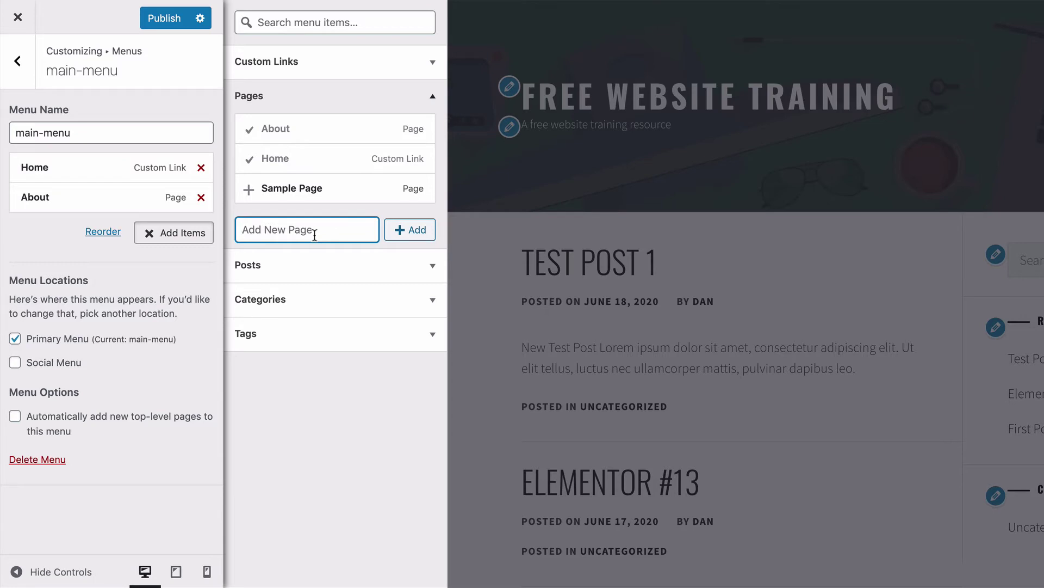
pyautogui.write('Resources')
pyautogui.click(413, 231)
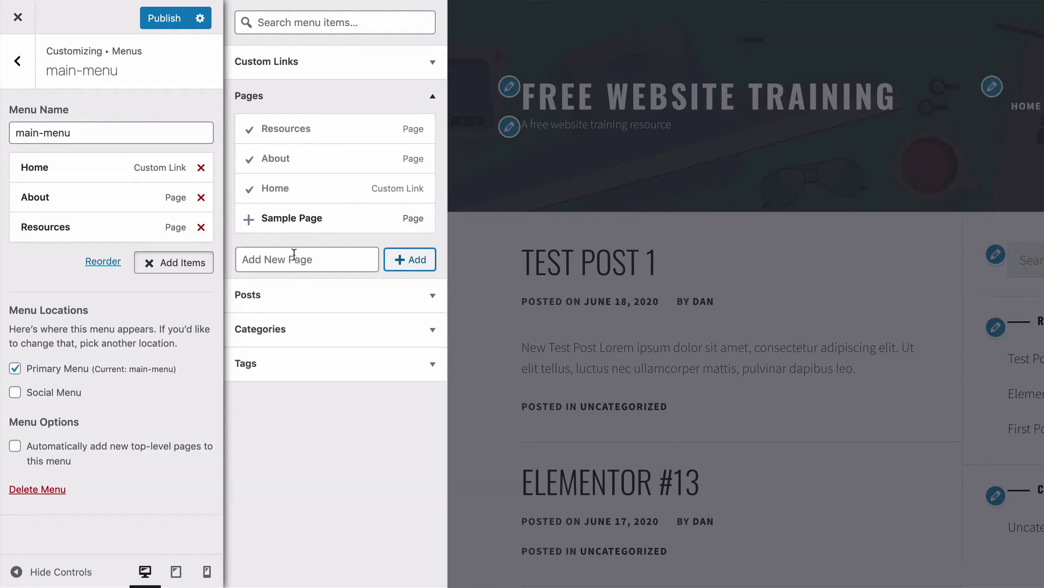
pyautogui.click(294, 254)
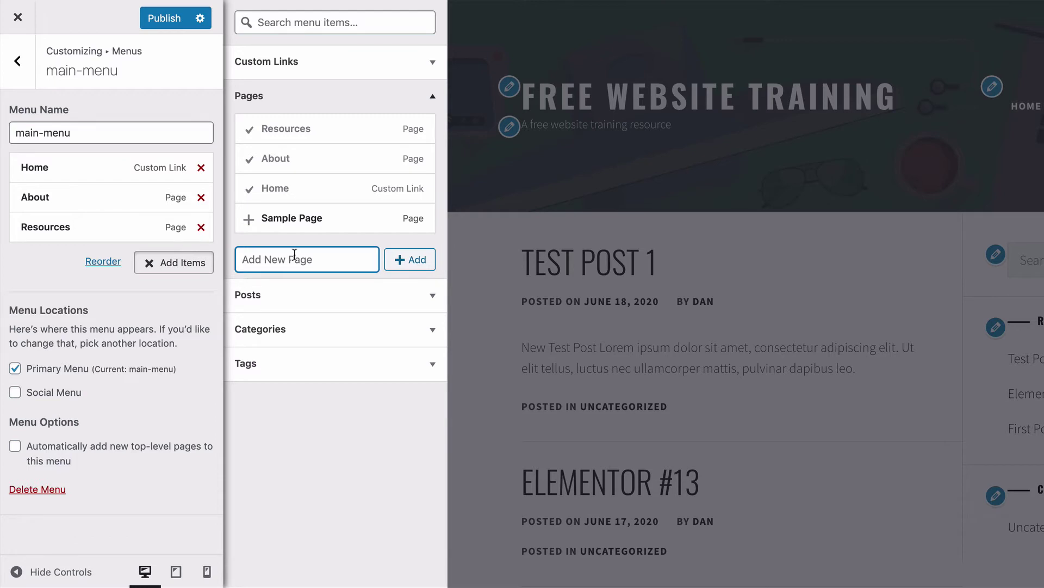
pyautogui.write('Contacts')
pyautogui.click(413, 269)
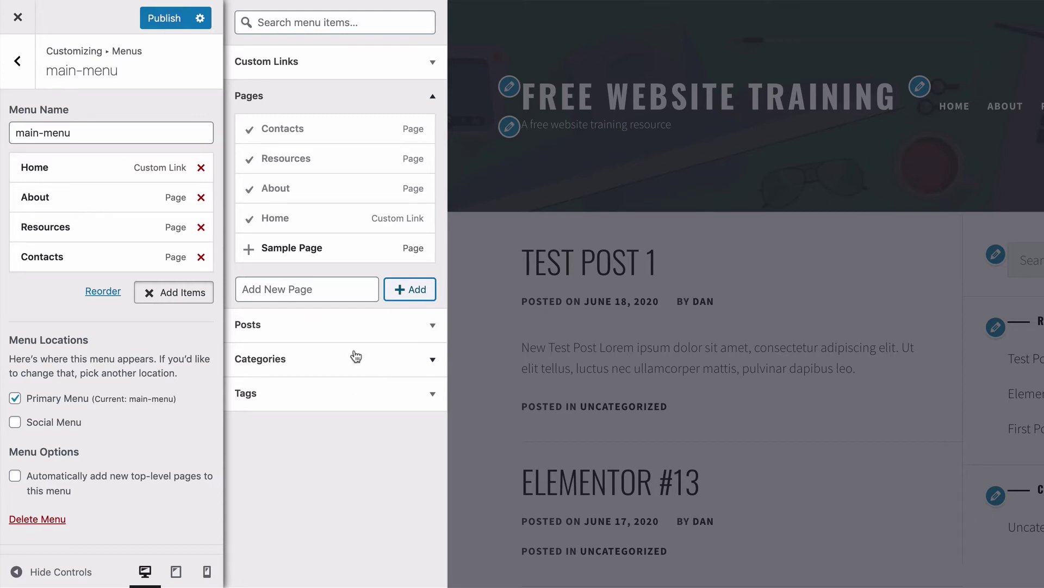
pyautogui.click(18, 60)
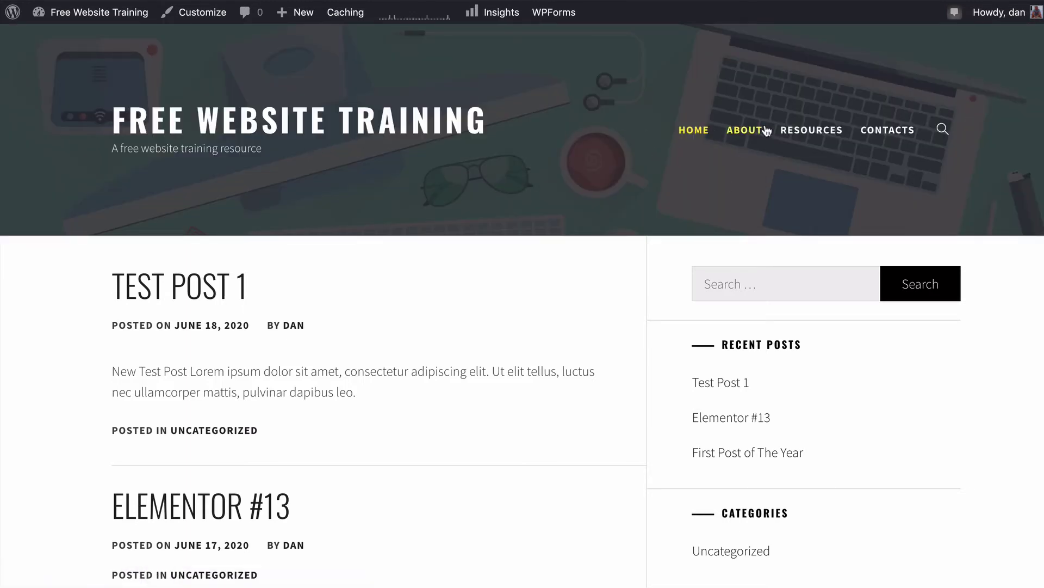
# Open the About page from the live site's navigation menu and look over its content
pyautogui.click(746, 134)
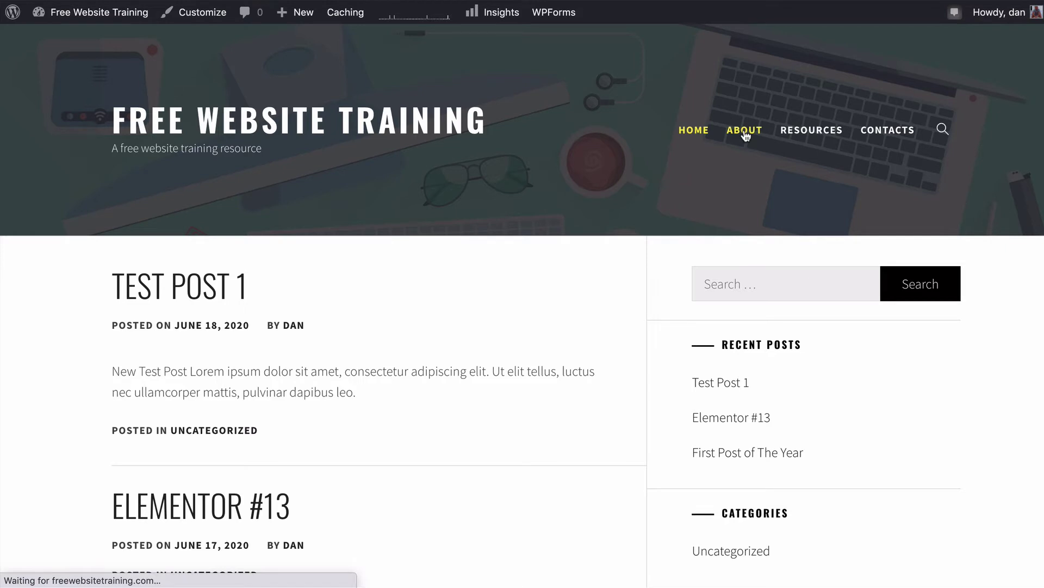
pyautogui.scroll(-2, 382, 313)
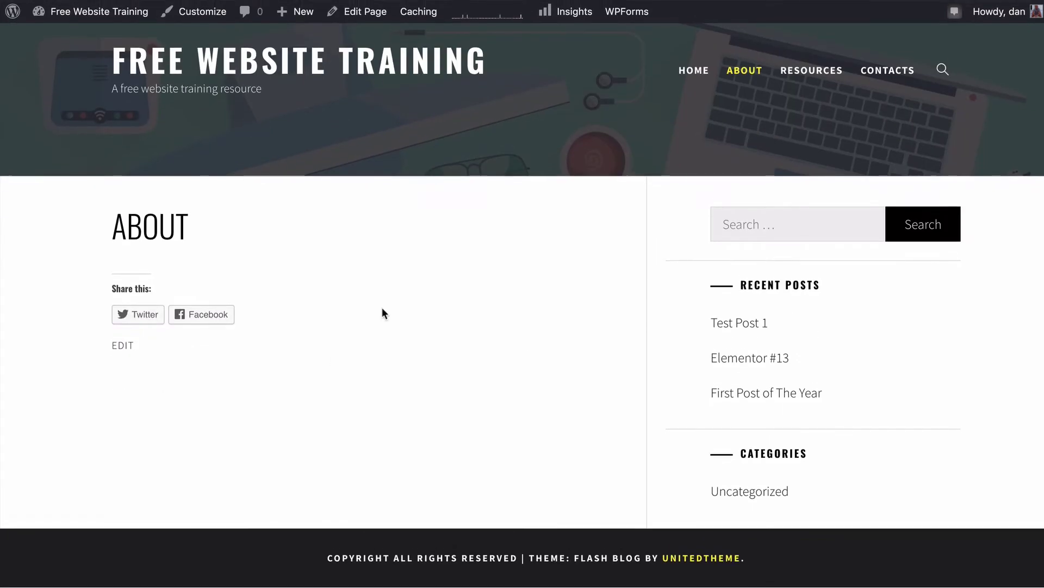
pyautogui.scroll(2, 382, 308)
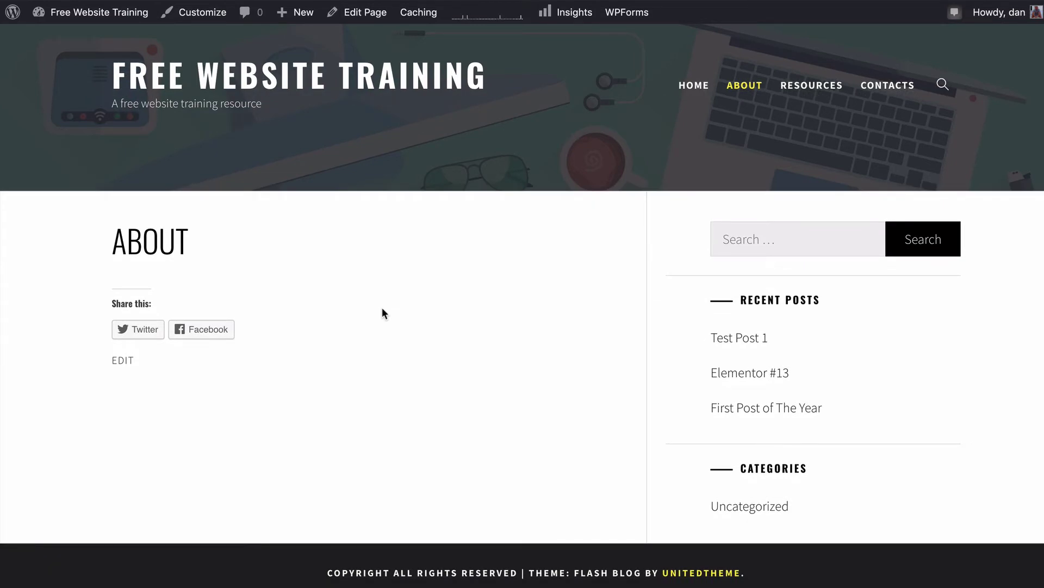
pyautogui.scroll(2, 382, 308)
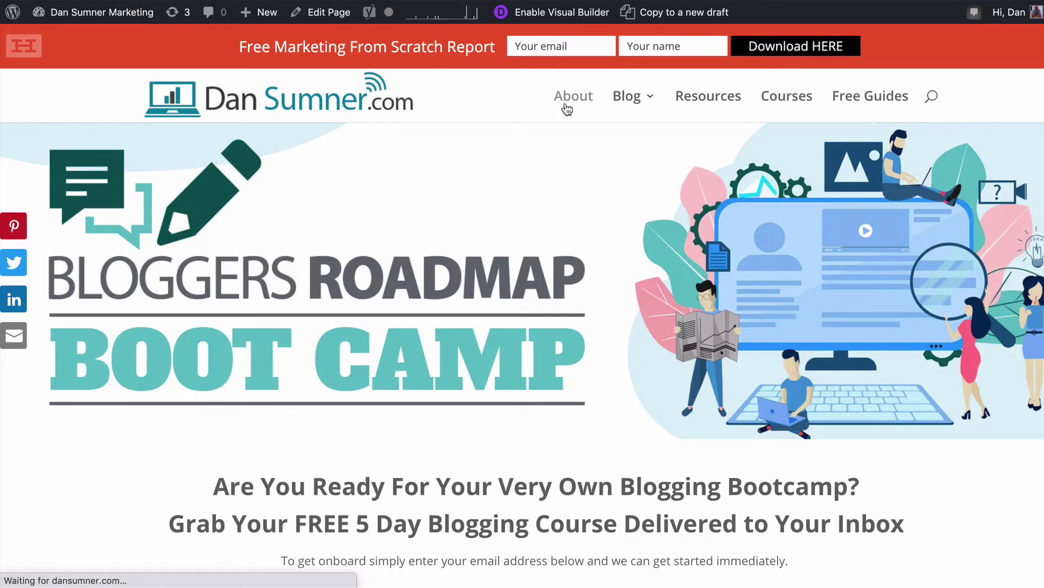
# Open the About page of the example marketing blog and examine its text and photo sections
pyautogui.click(566, 109)
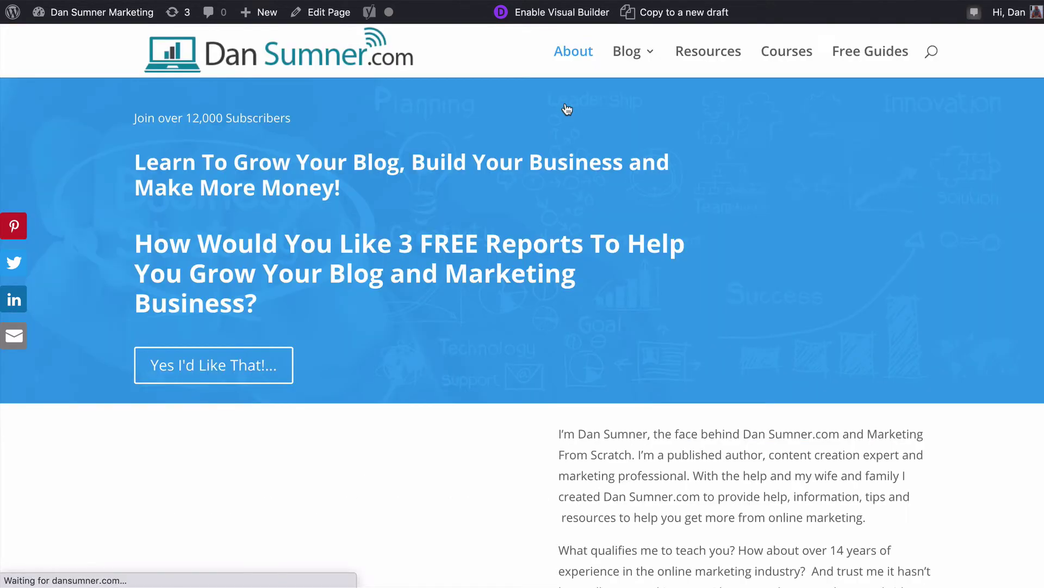
pyautogui.scroll(-2, 566, 109)
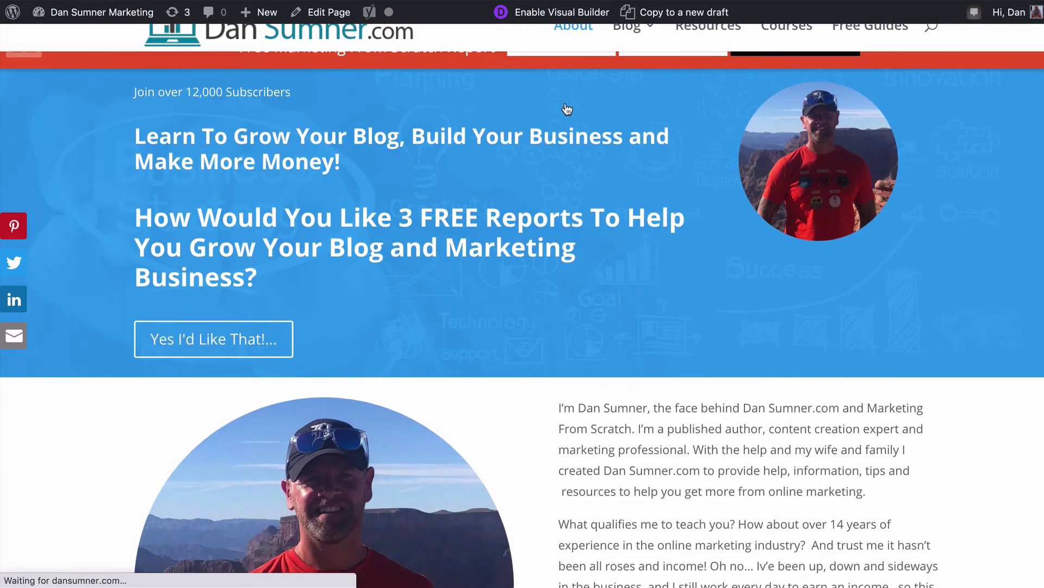
pyautogui.scroll(-10, 678, 205)
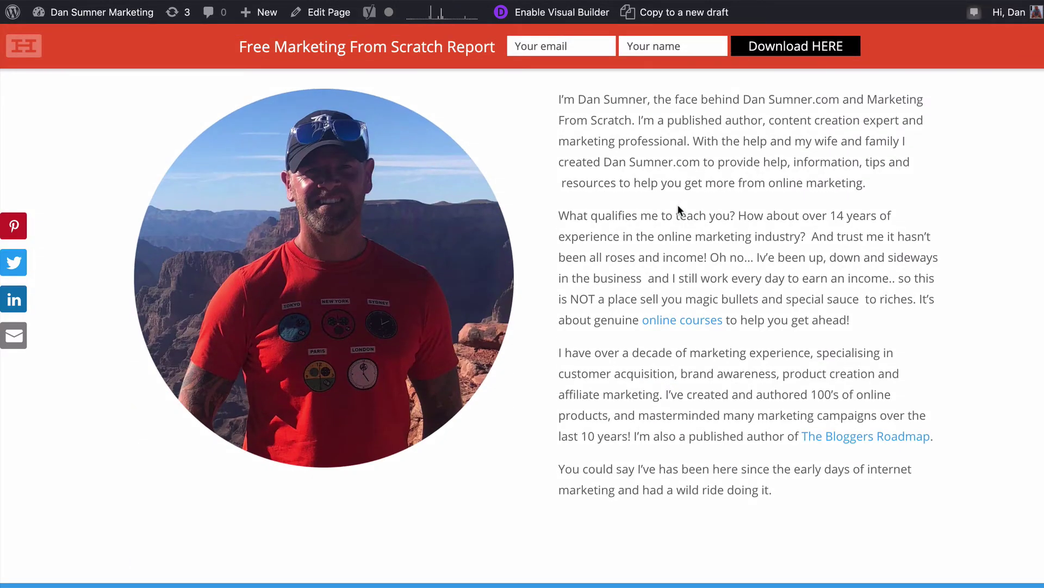
pyautogui.scroll(-14, 678, 204)
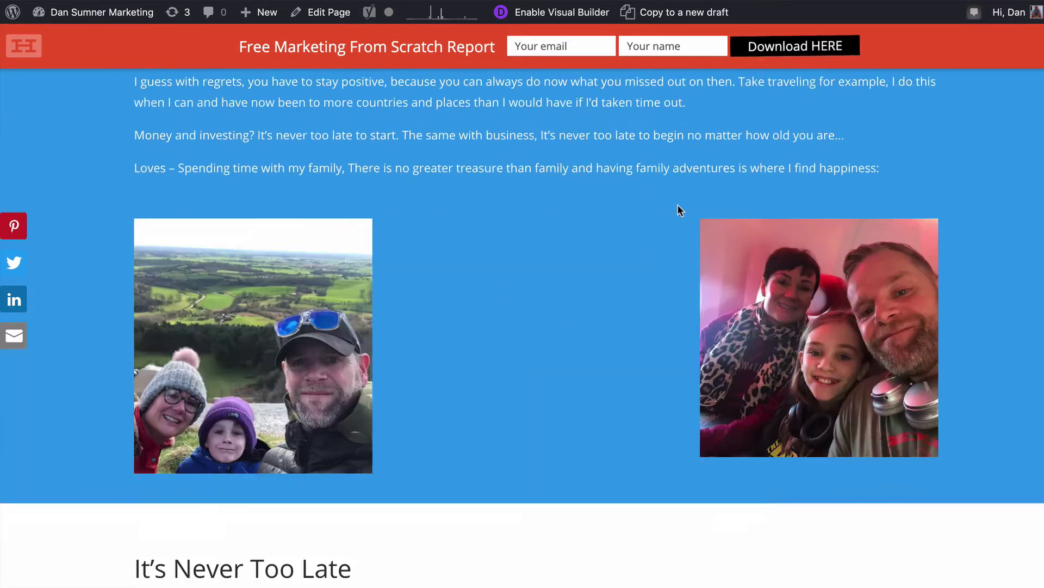
# Examine the service highlights, the introduction and the personal section on the example marketing blog's About page
pyautogui.scroll(-5, 678, 207)
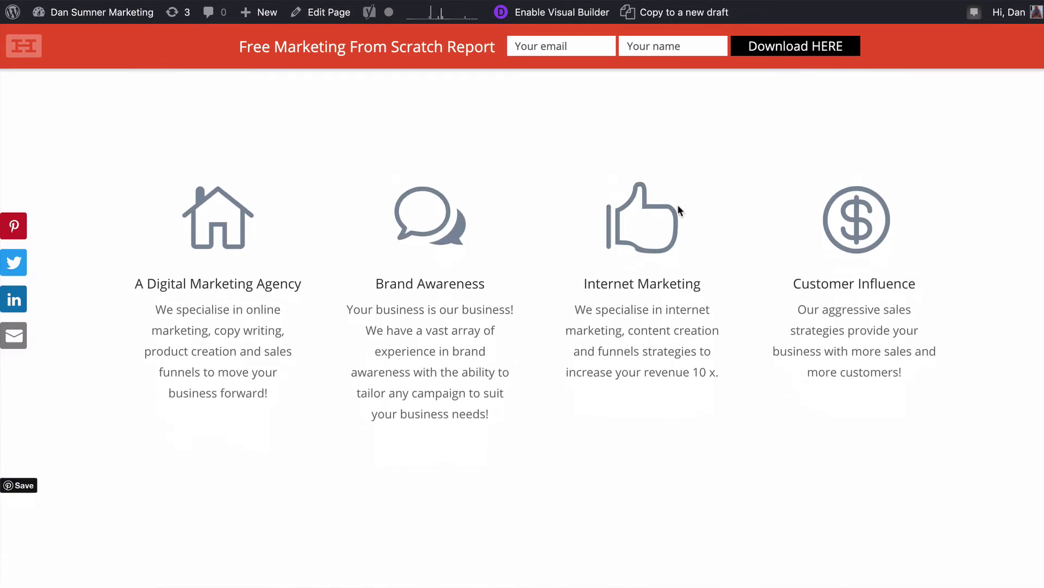
pyautogui.scroll(20, 678, 207)
pyautogui.scroll(13, 678, 206)
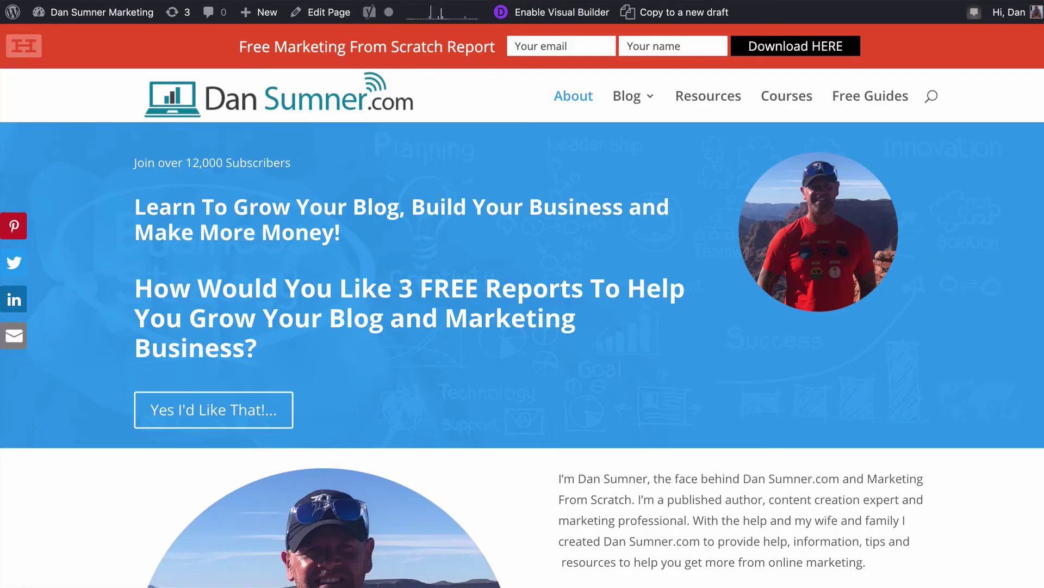
pyautogui.scroll(-1, 661, 246)
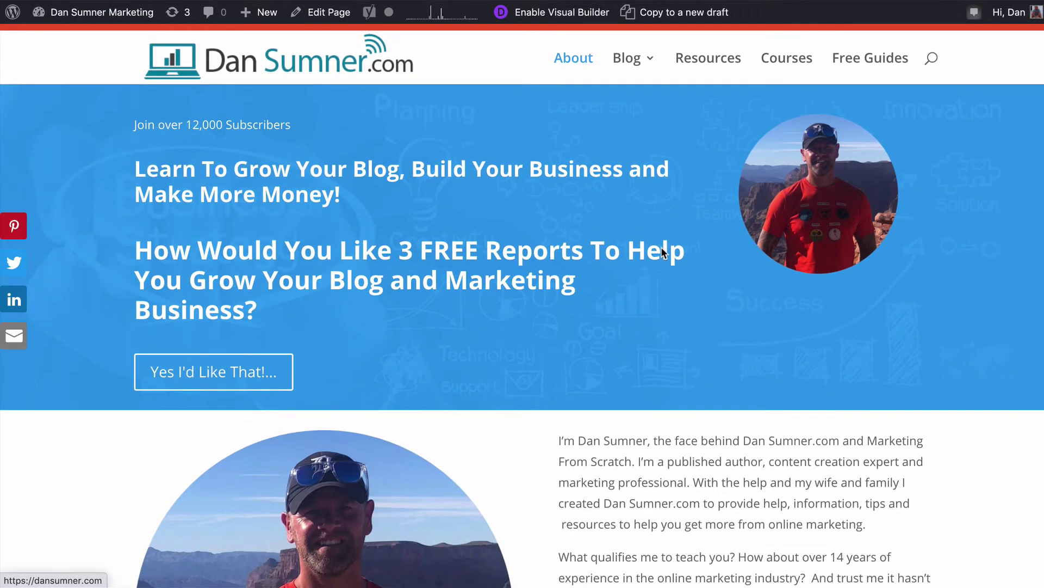
pyautogui.scroll(1, 661, 246)
pyautogui.scroll(-15, 661, 246)
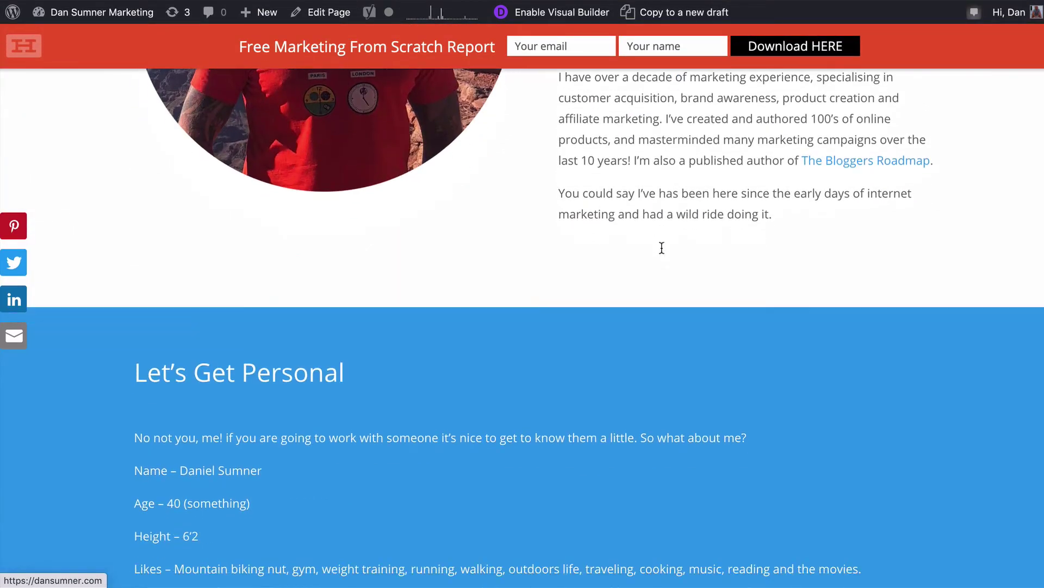
pyautogui.scroll(20, 661, 246)
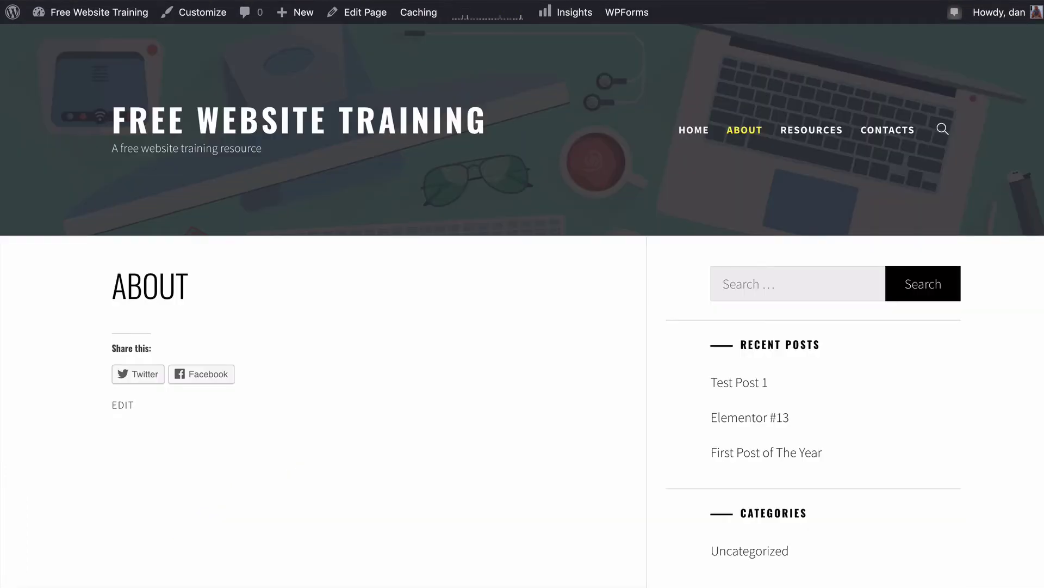
# Open the Resources page from the Free Website Training site's navigation menu and look over its content
pyautogui.click(796, 143)
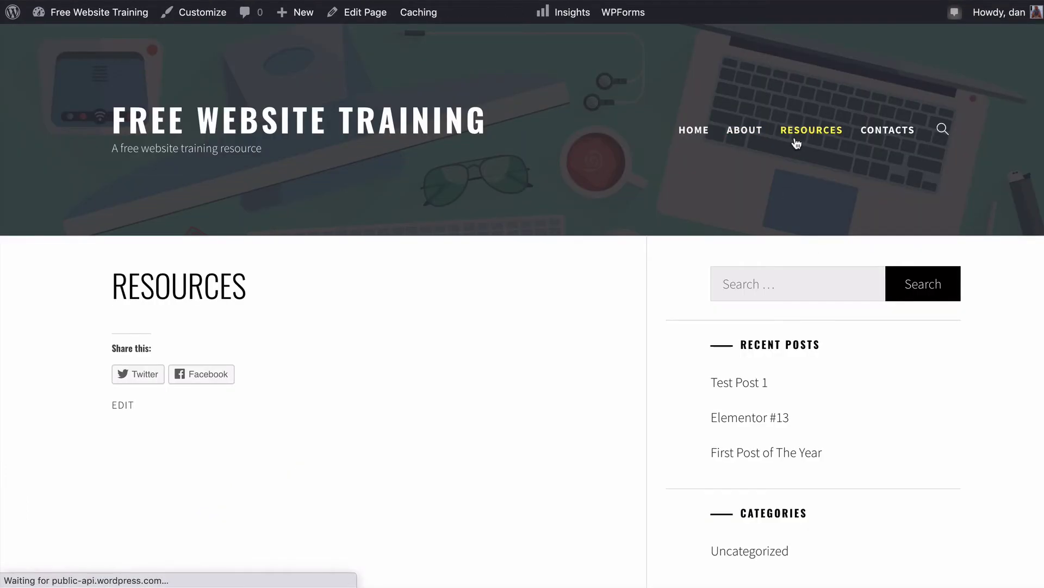
pyautogui.scroll(-2, 361, 407)
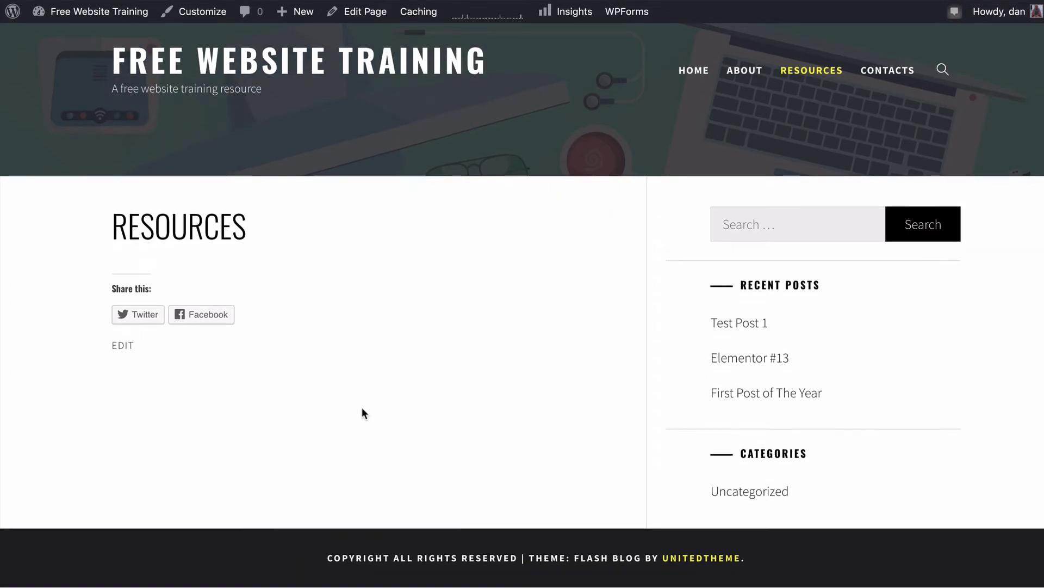
pyautogui.scroll(2, 361, 407)
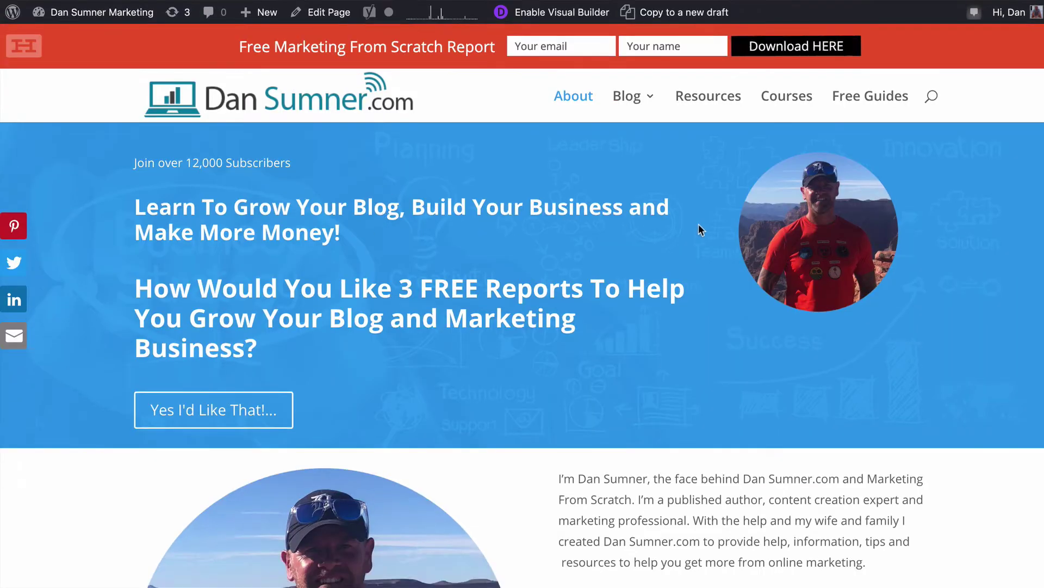
# Open the Resources page of the example marketing blog and examine its toolbox, courses and online webinars sections
pyautogui.click(713, 99)
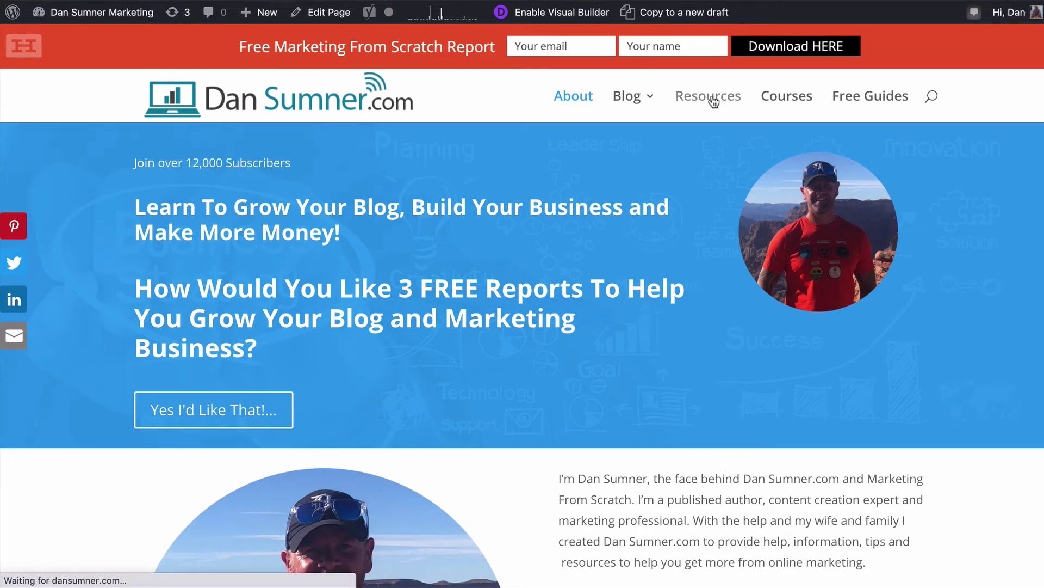
pyautogui.scroll(-3, 971, 264)
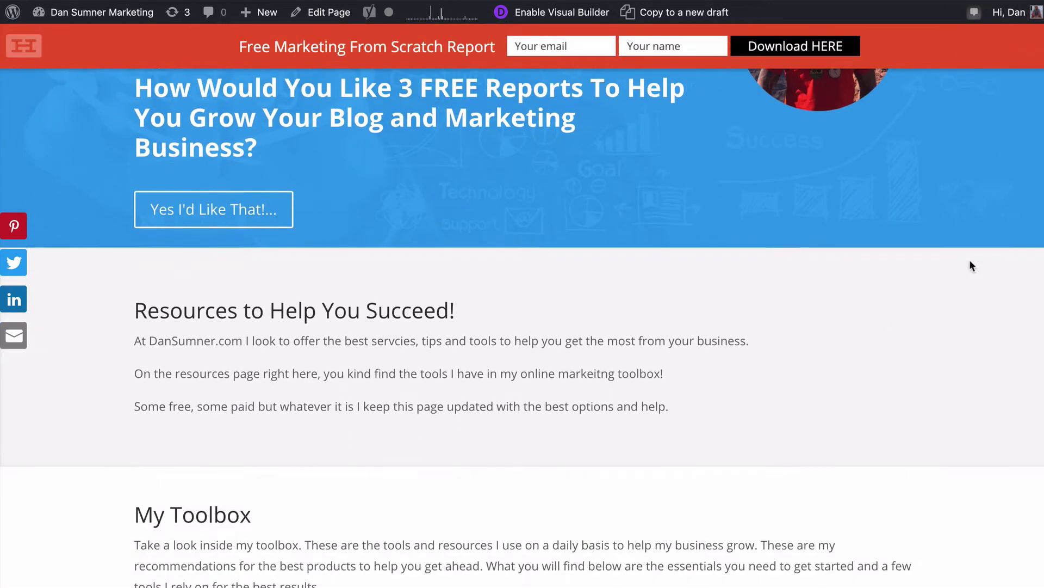
pyautogui.scroll(-5, 971, 265)
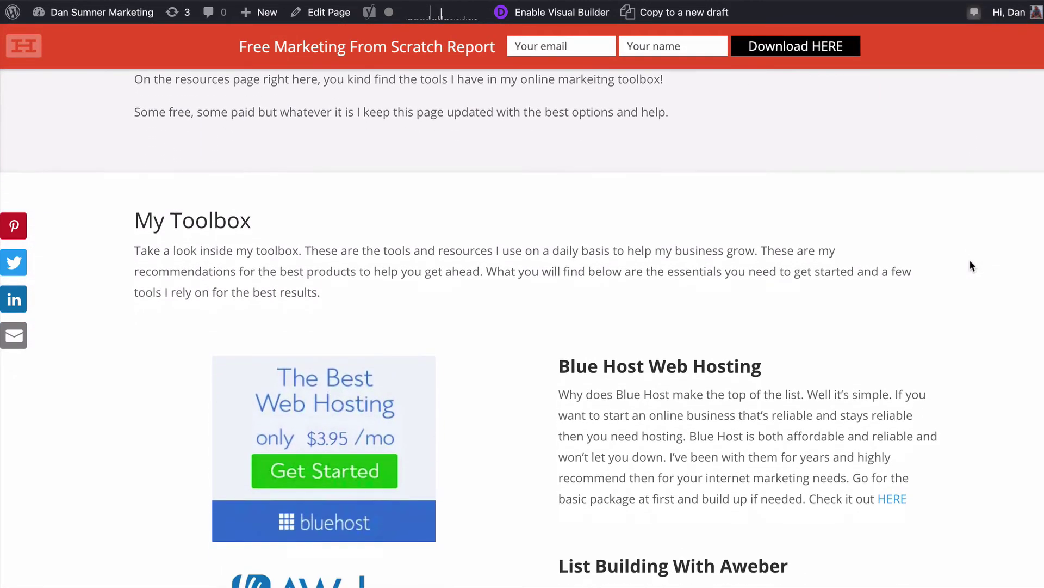
pyautogui.scroll(2, 973, 265)
pyautogui.scroll(-5, 972, 265)
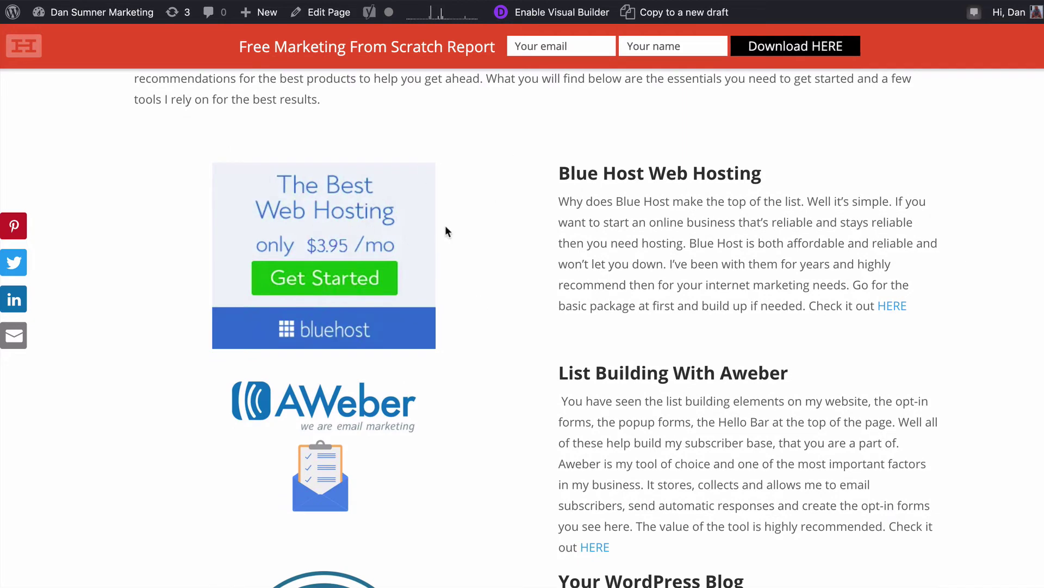
pyautogui.scroll(-3, 487, 225)
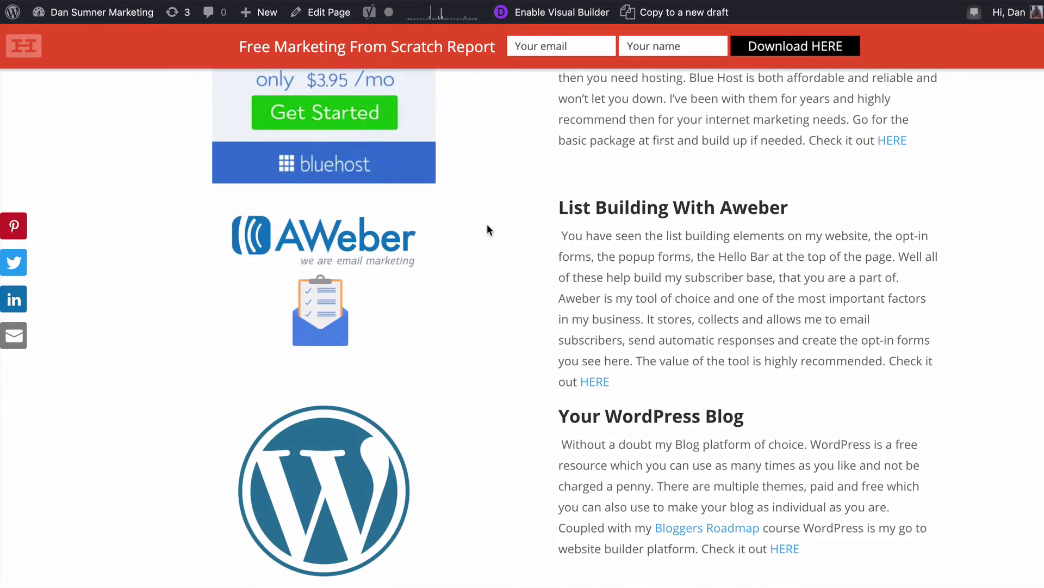
pyautogui.scroll(-4, 487, 227)
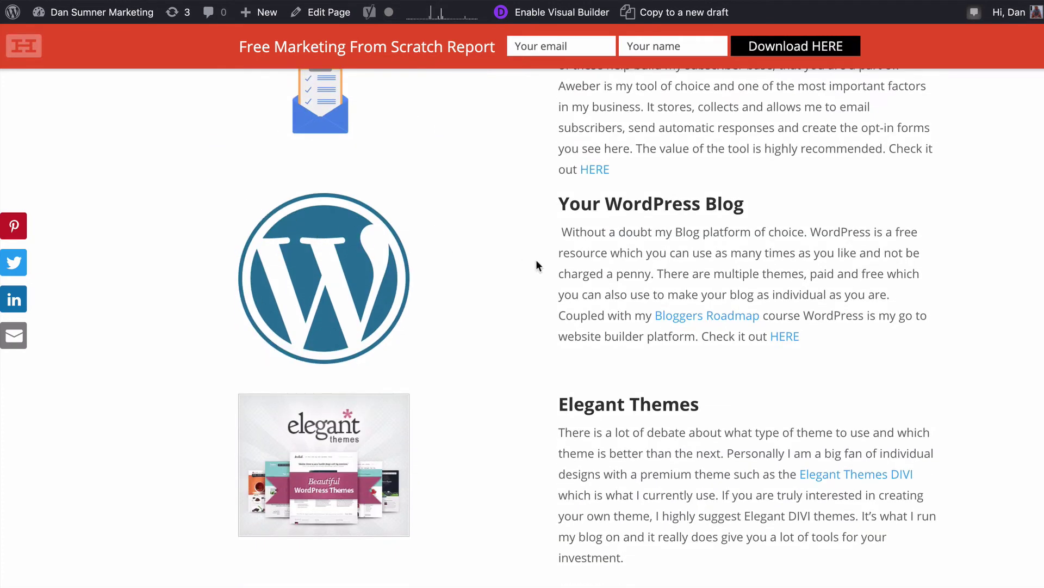
pyautogui.scroll(-5, 508, 261)
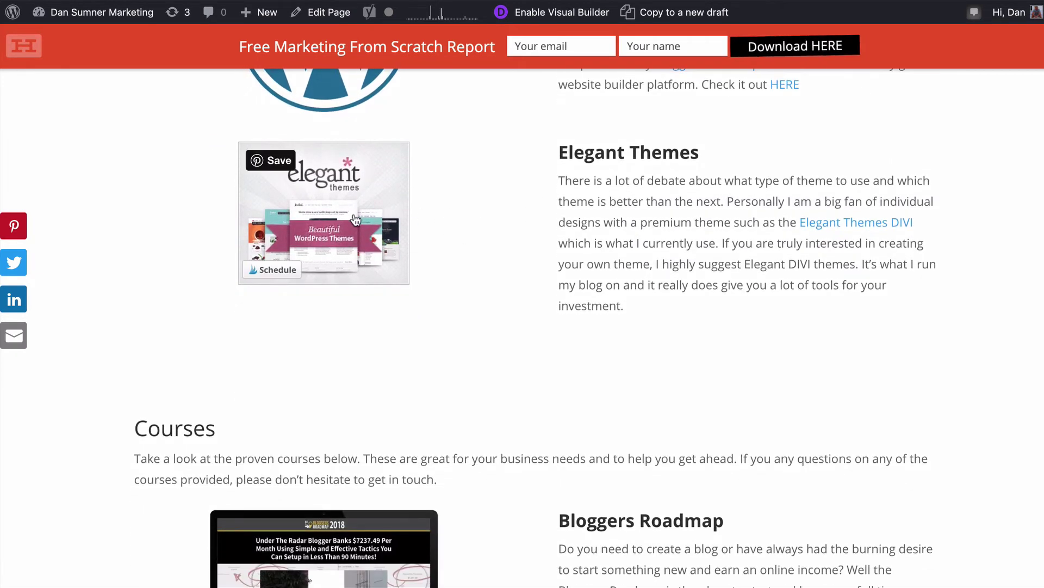
pyautogui.scroll(-7, 550, 220)
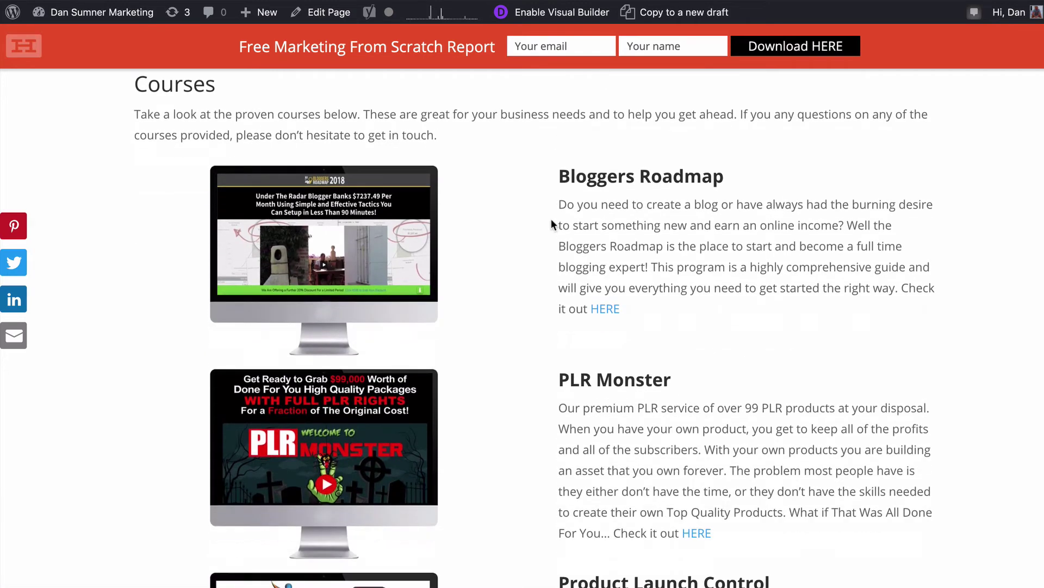
pyautogui.scroll(-11, 544, 207)
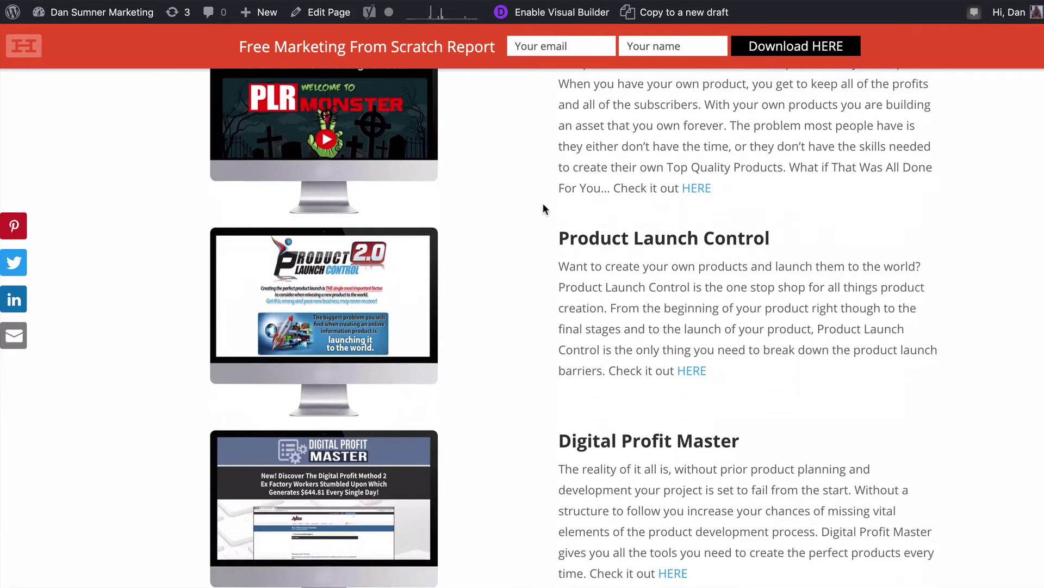
pyautogui.scroll(-5, 544, 208)
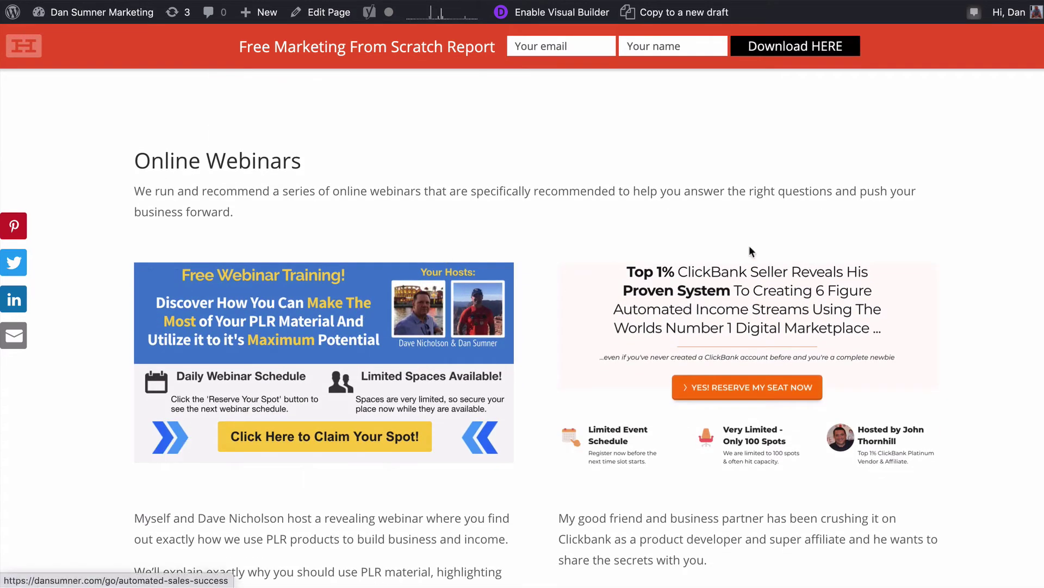
pyautogui.scroll(-18, 883, 221)
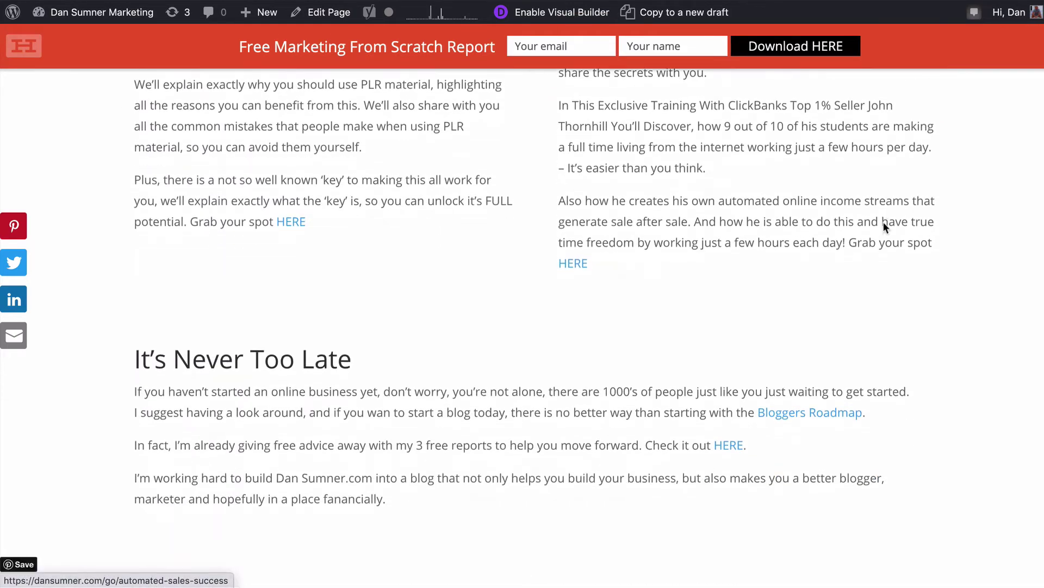
# Review the web hosting, list building, WordPress and theme recommendations in the My Toolbox section of the example Resources page
pyautogui.scroll(20, 883, 221)
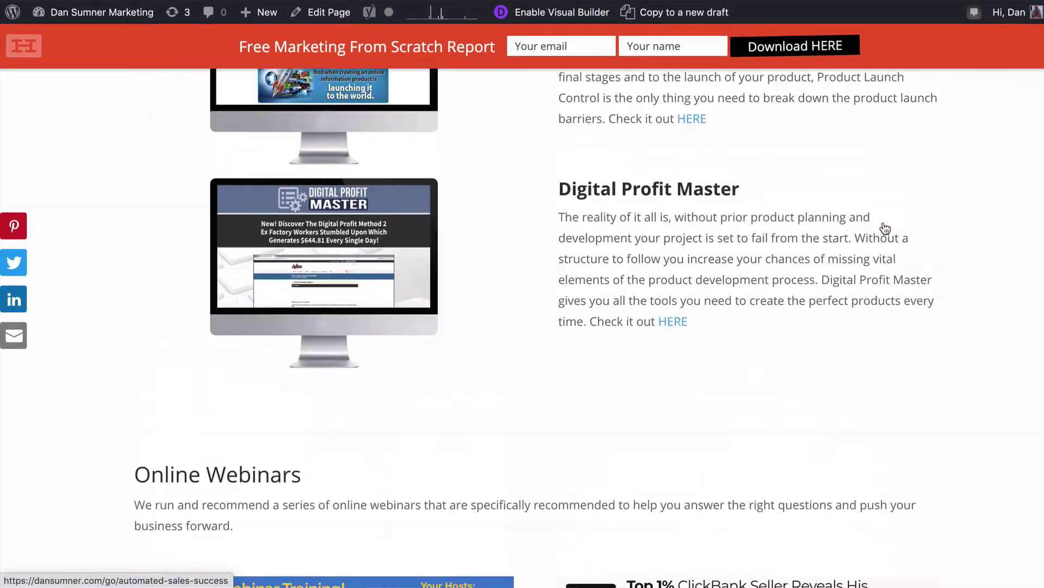
pyautogui.scroll(20, 883, 222)
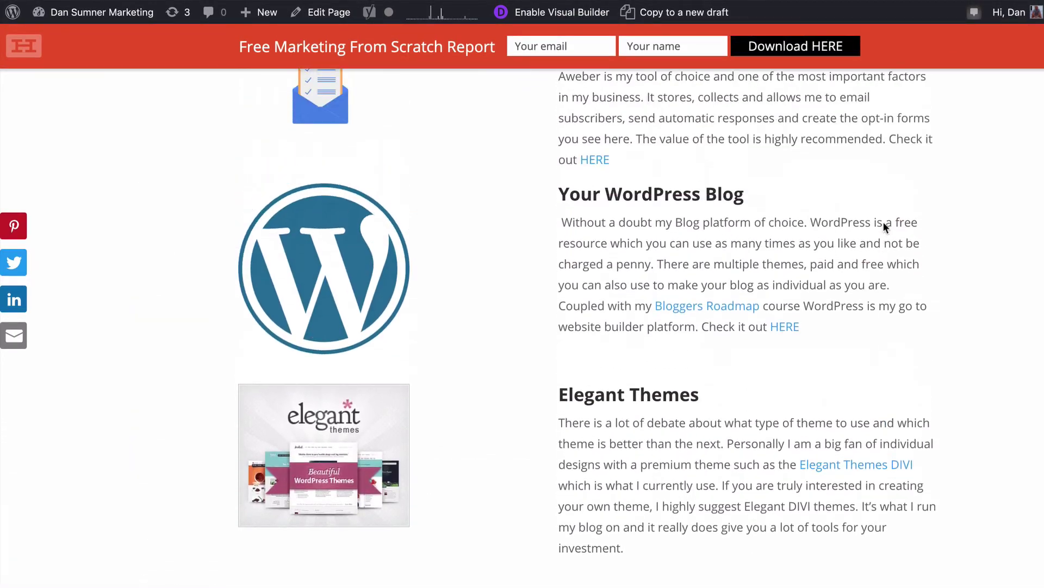
pyautogui.scroll(8, 883, 221)
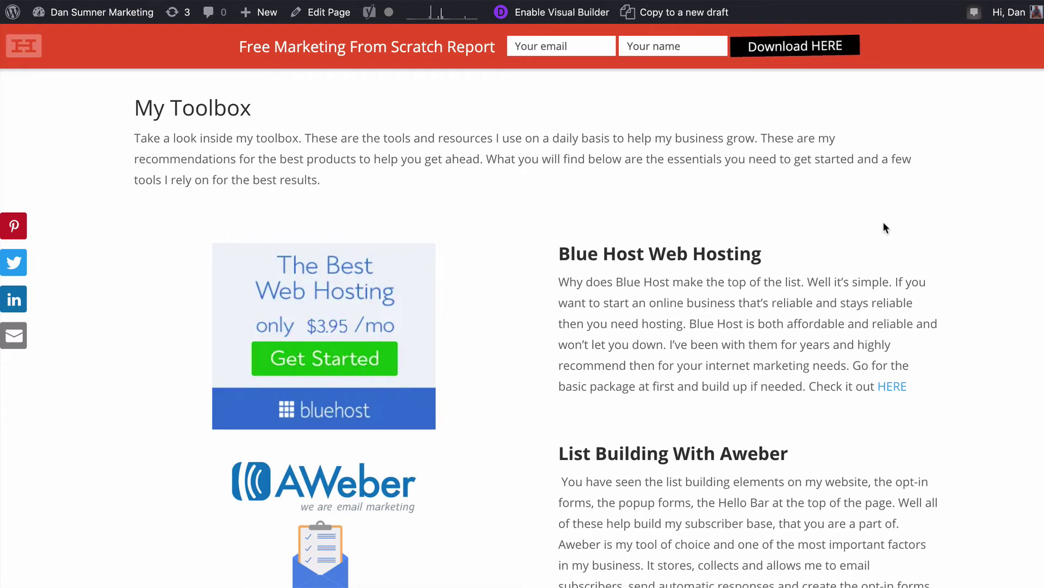
pyautogui.scroll(-3, 884, 224)
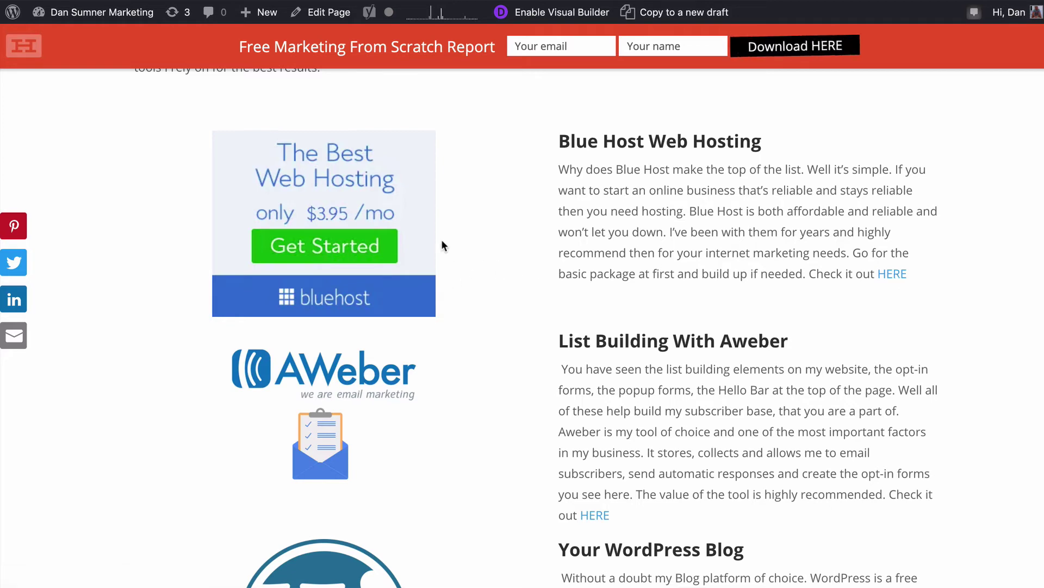
pyautogui.scroll(-3, 953, 238)
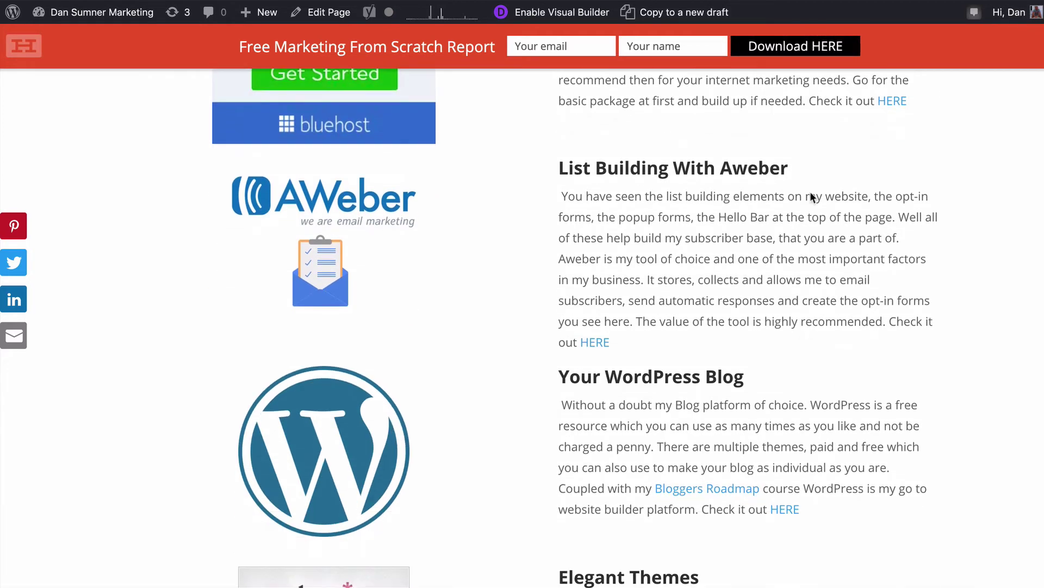
pyautogui.scroll(-4, 949, 240)
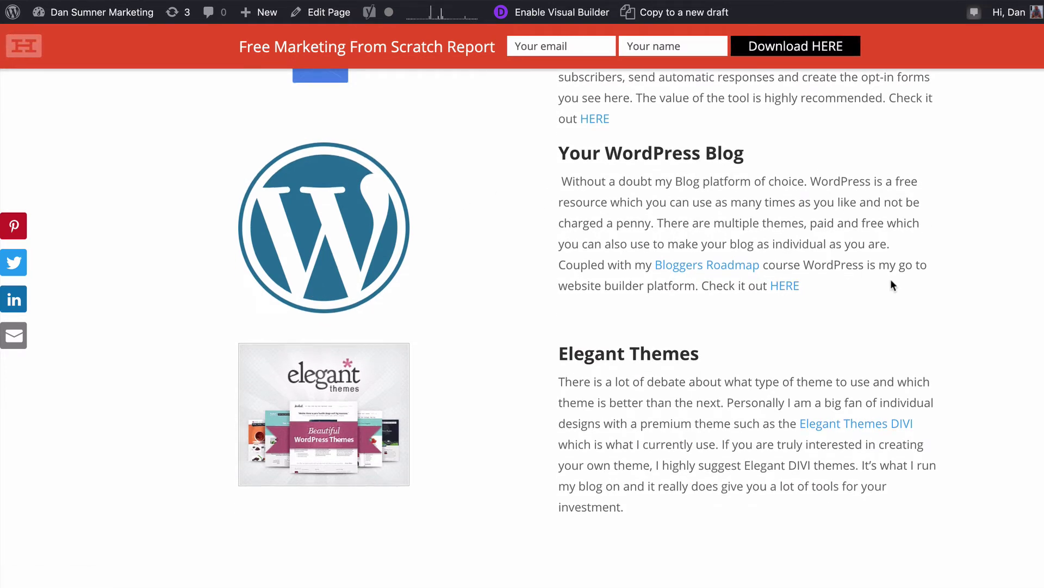
pyautogui.scroll(-3, 892, 284)
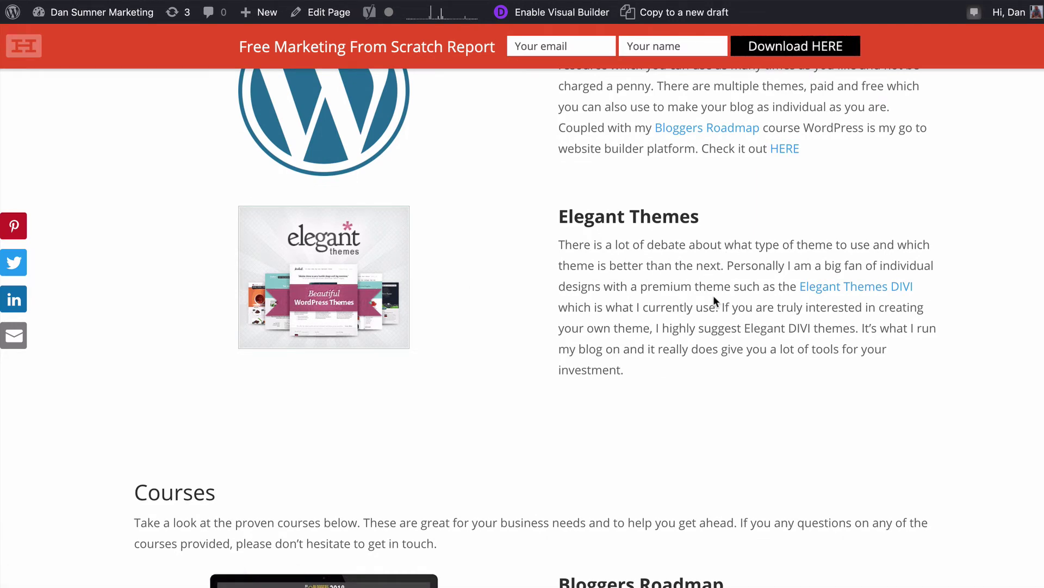
pyautogui.scroll(2, 489, 367)
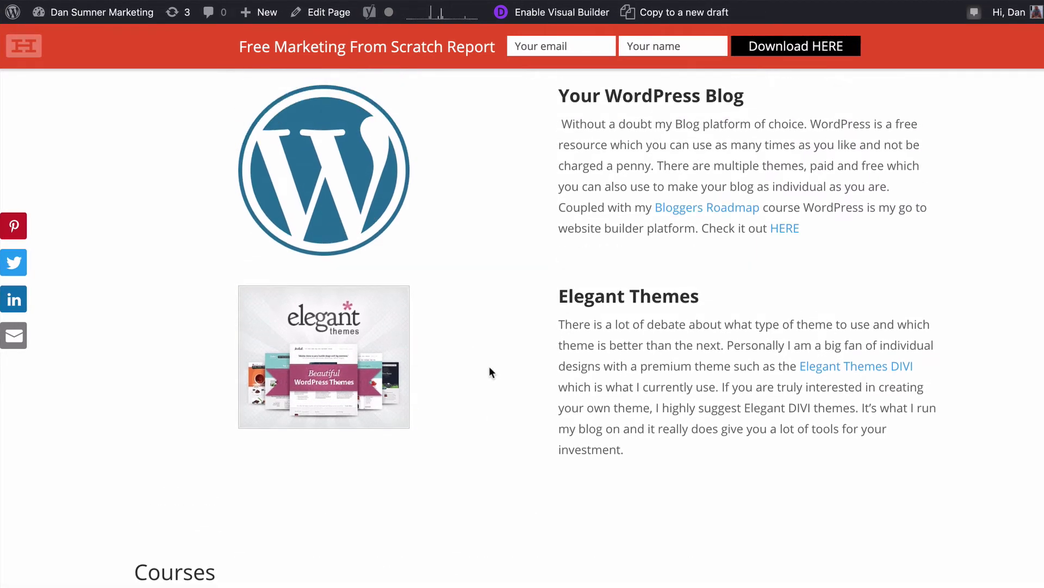
pyautogui.scroll(3, 489, 366)
pyautogui.scroll(-5, 489, 367)
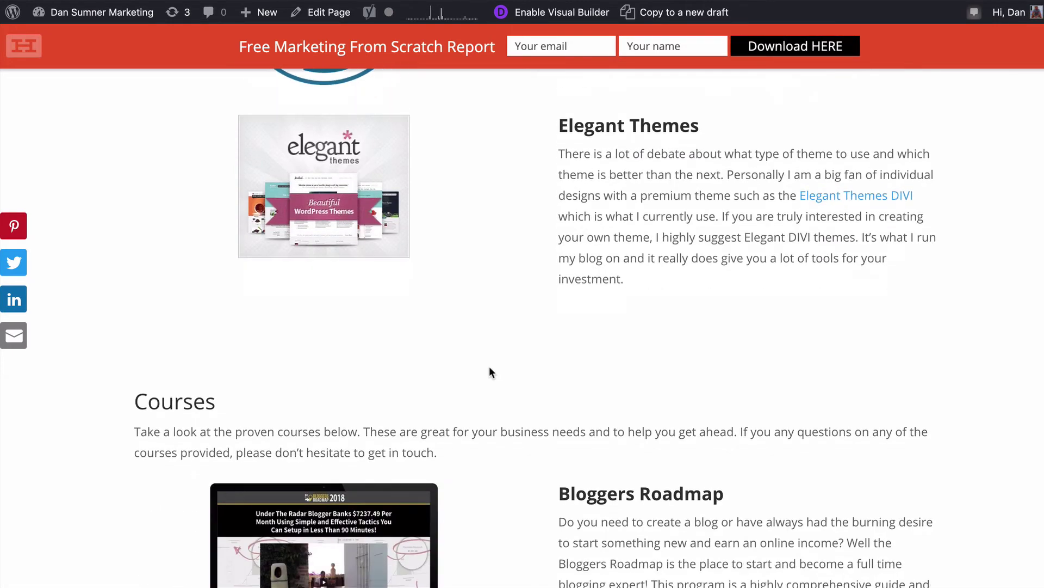
# Review how the Courses and Online Webinars sections are laid out on the example Resources page
pyautogui.scroll(-4, 489, 367)
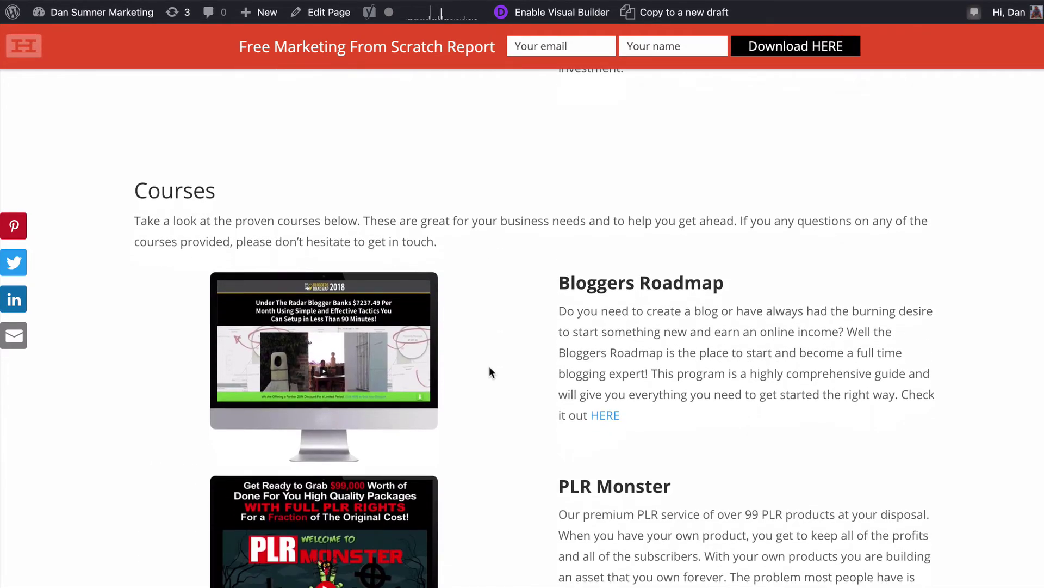
pyautogui.scroll(-10, 551, 316)
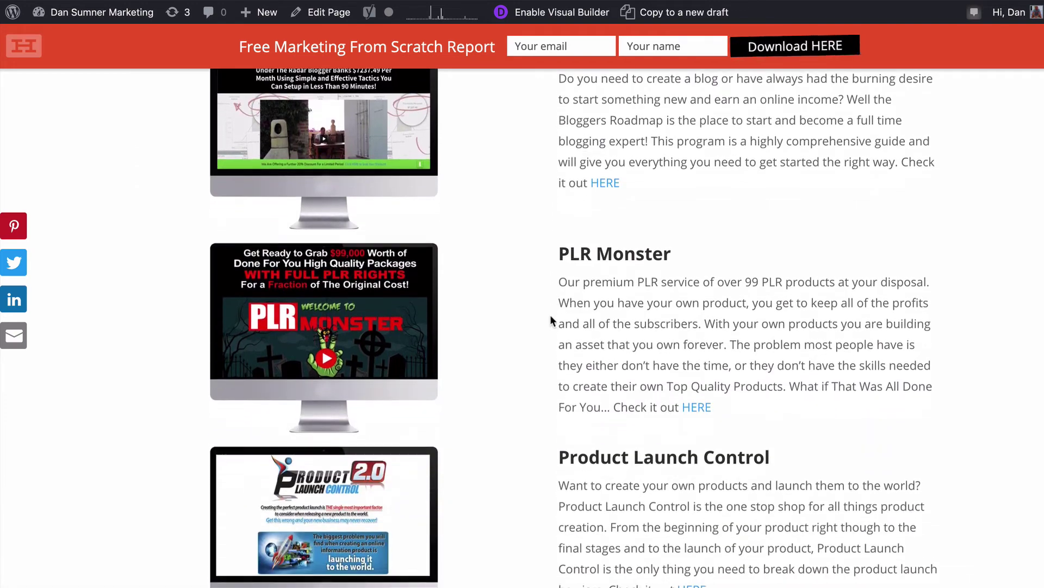
pyautogui.scroll(-5, 550, 315)
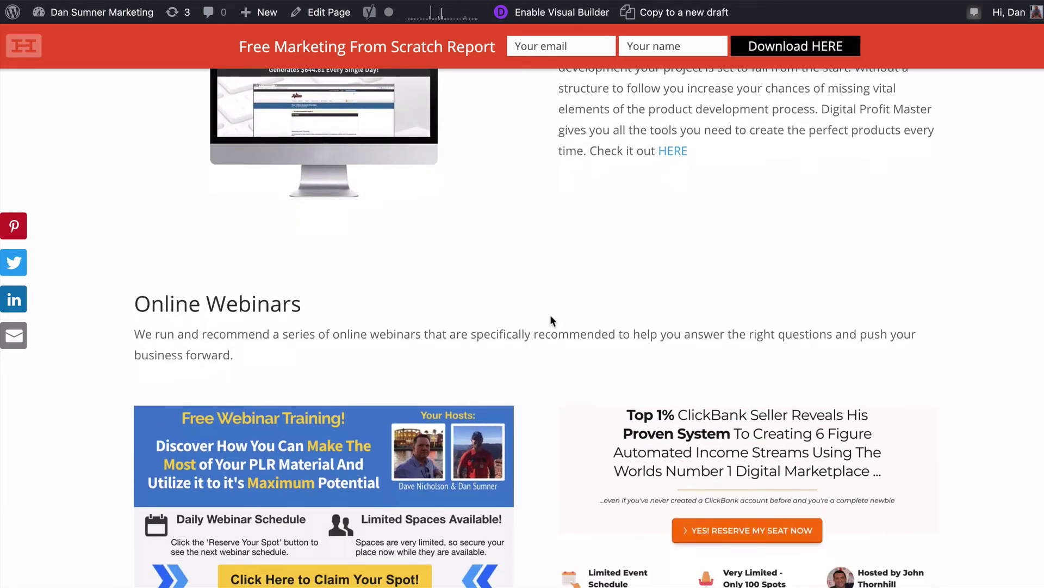
pyautogui.scroll(18, 551, 317)
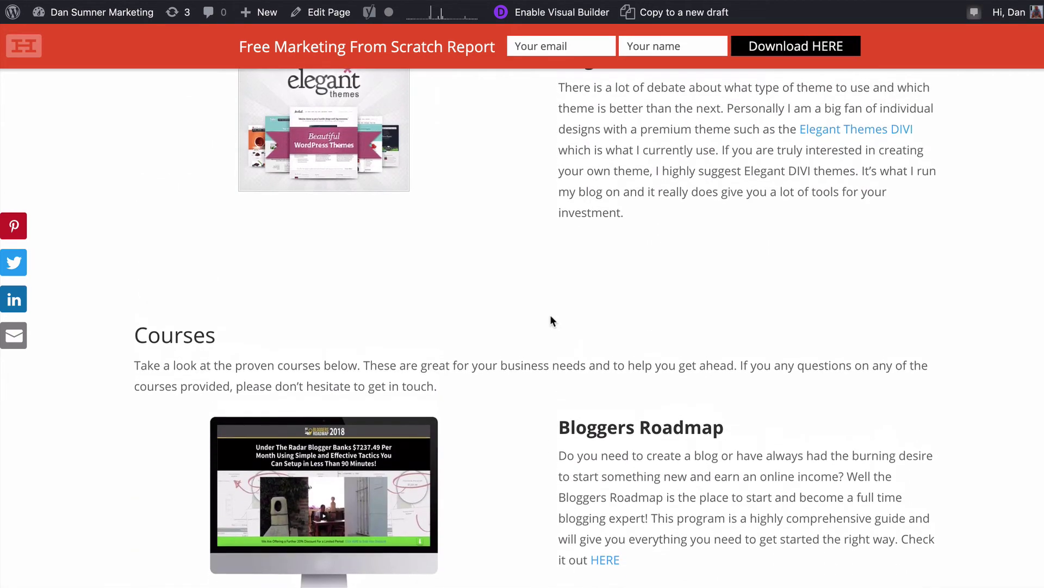
pyautogui.scroll(20, 550, 321)
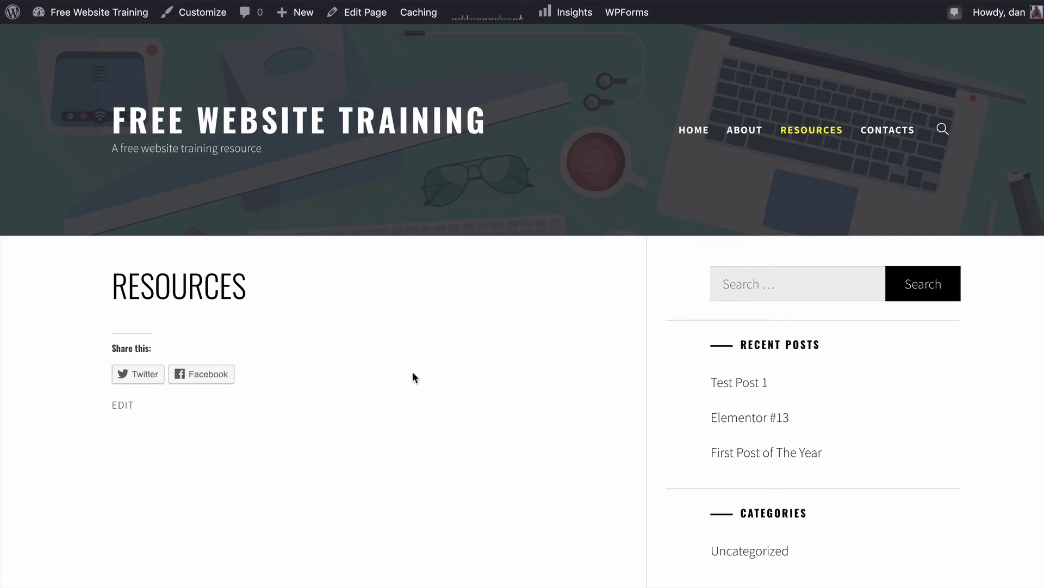
# Open the Contacts page from the Free Website Training site's navigation menu and look it over
pyautogui.click(900, 131)
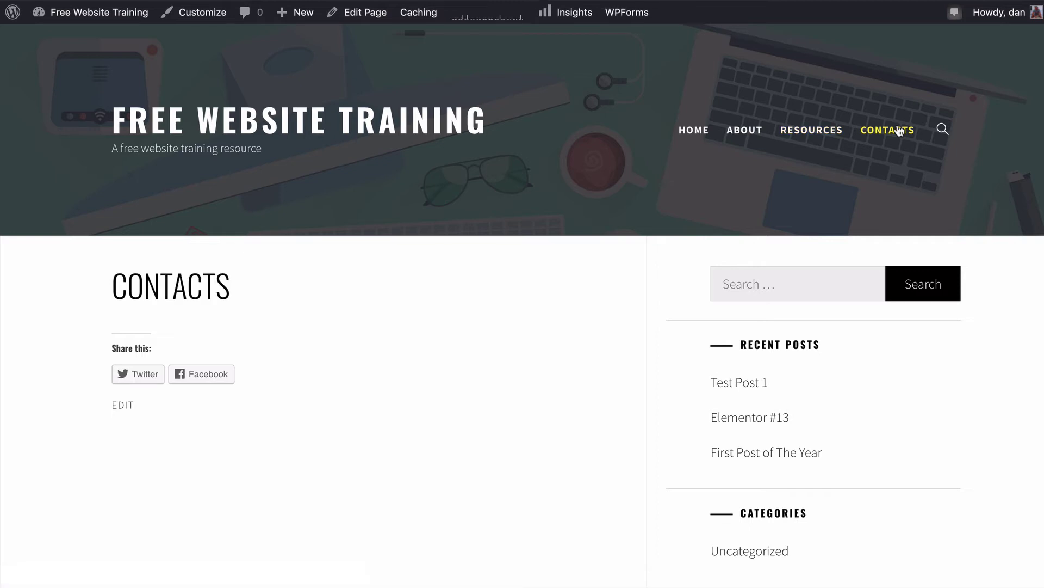
pyautogui.scroll(-3, 409, 295)
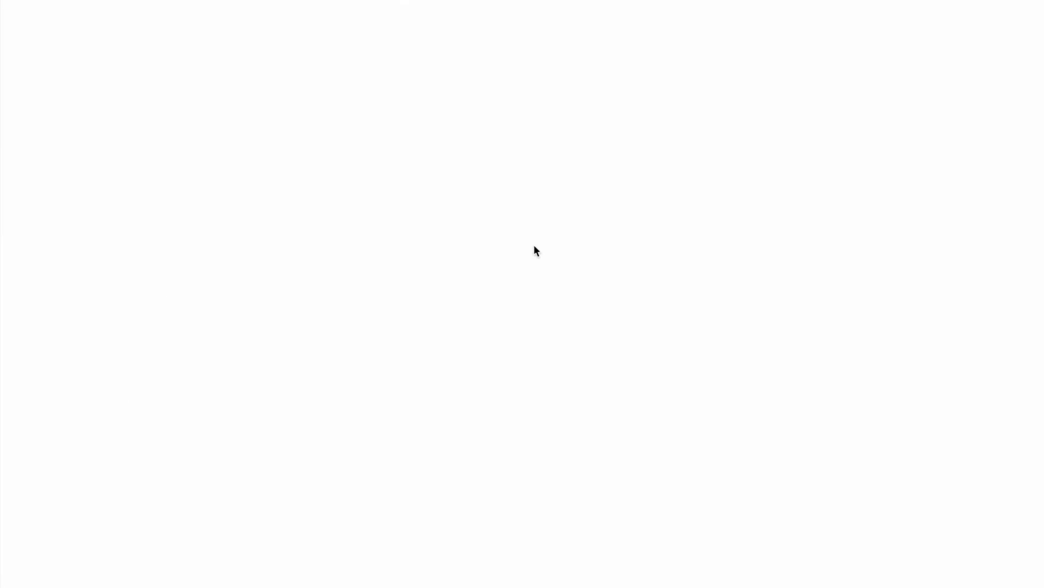
# Open the example marketing blog's Contact page from its footer links and look over how it is laid out
pyautogui.scroll(5, 533, 249)
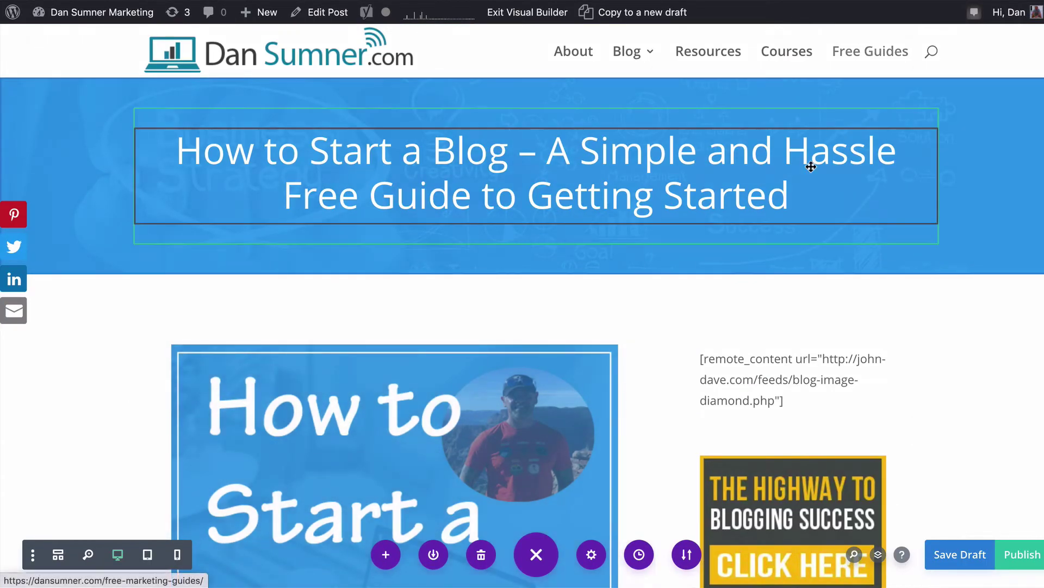
pyautogui.scroll(-10, 786, 147)
pyautogui.scroll(-15, 812, 171)
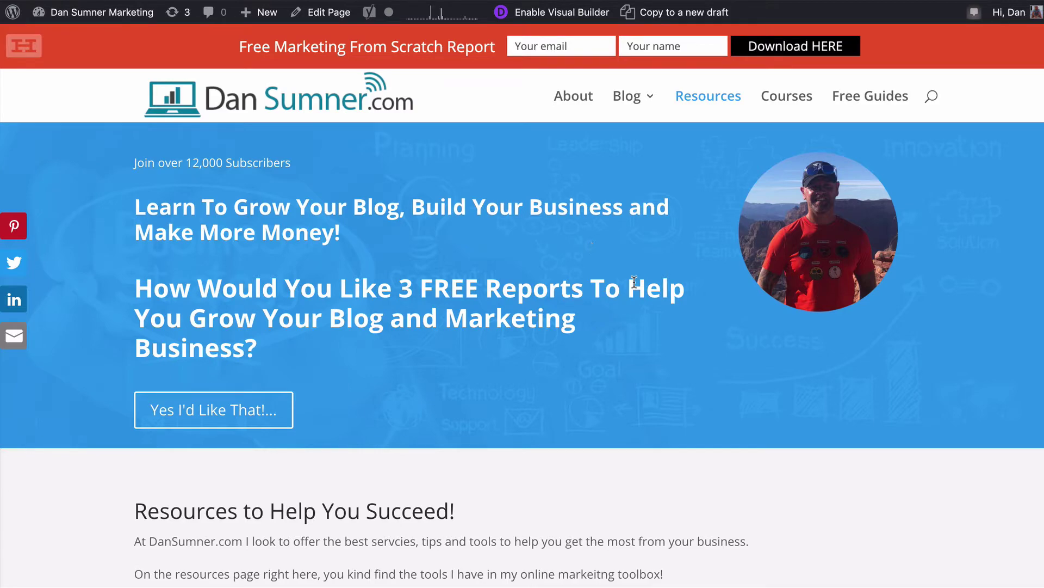
pyautogui.scroll(-20, 635, 282)
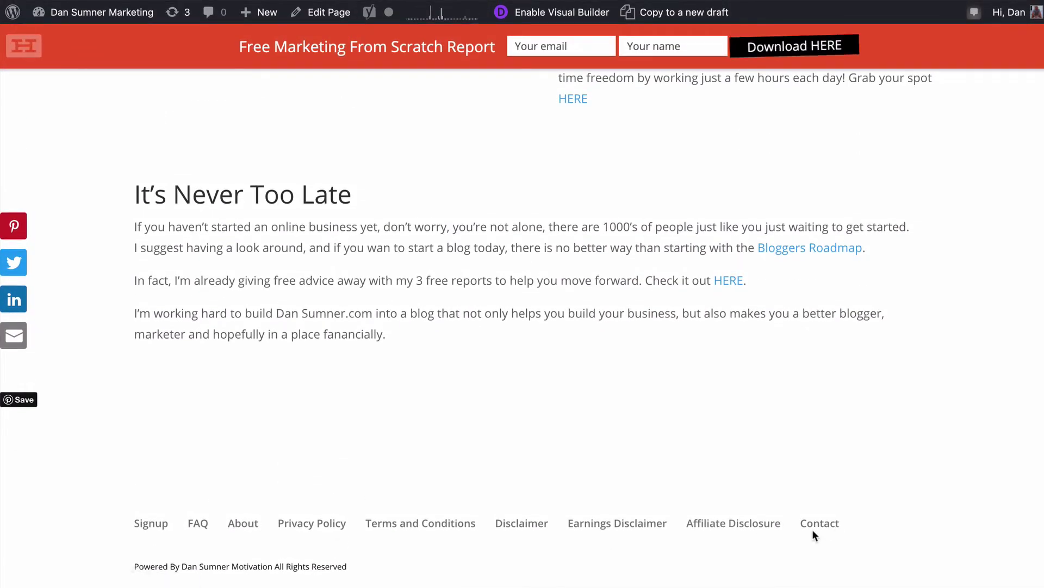
pyautogui.click(821, 525)
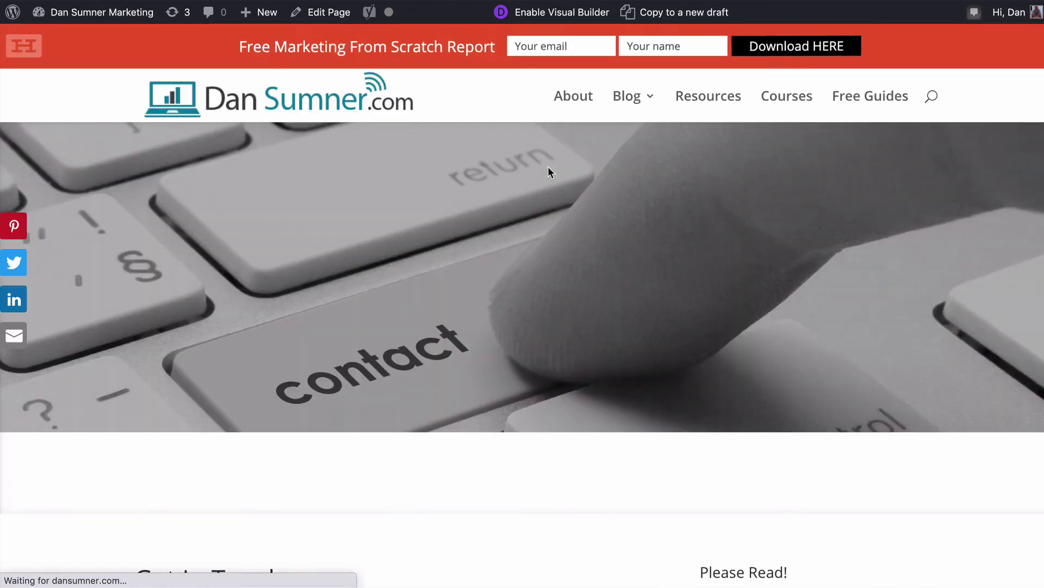
pyautogui.scroll(-8, 517, 257)
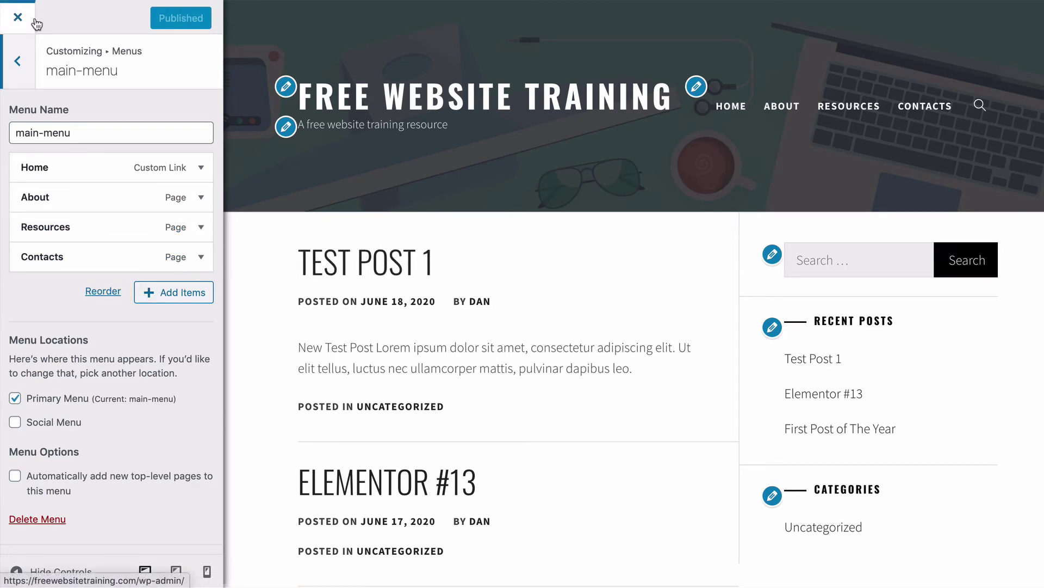
# Leave the theme customizer and open the WPForms Lite settings from the list of installed plugins
pyautogui.click(18, 23)
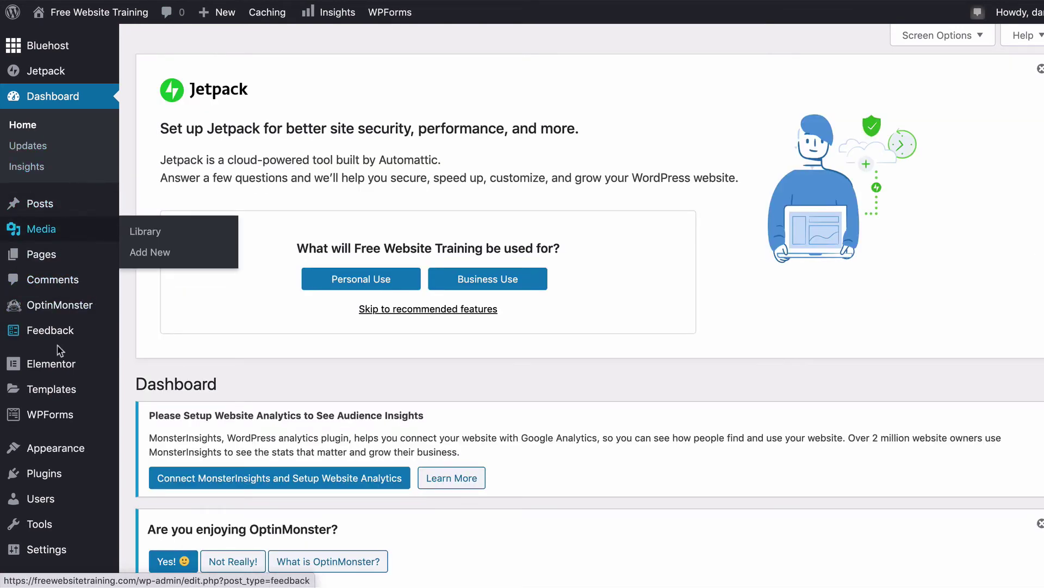
pyautogui.moveTo(64, 469)
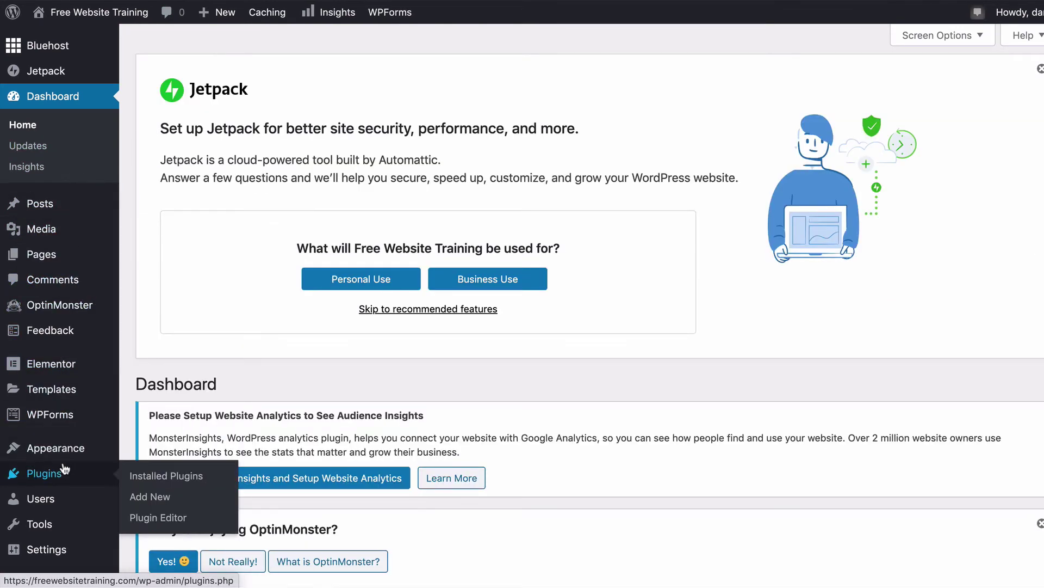
pyautogui.click(174, 478)
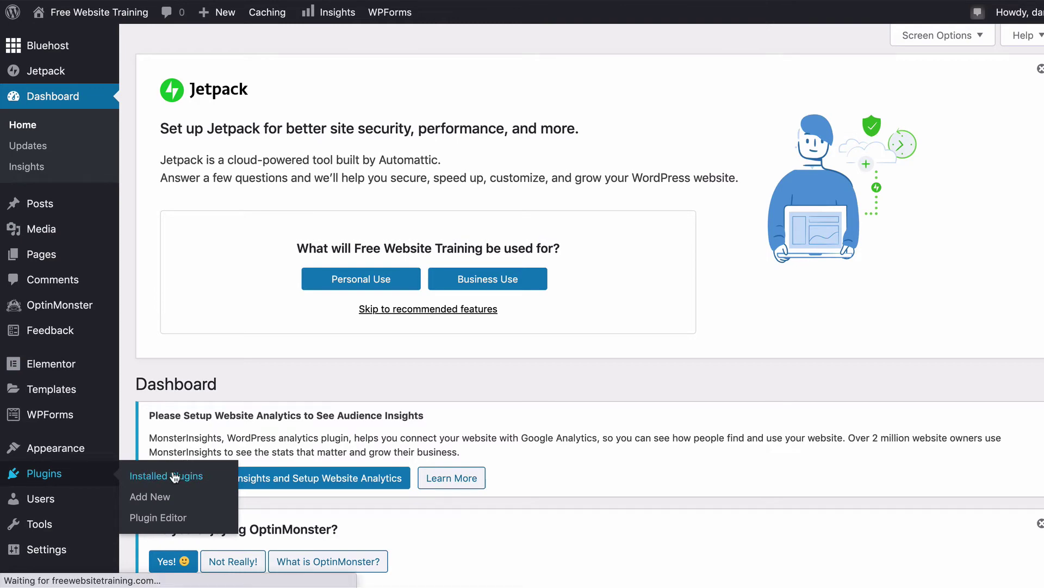
pyautogui.scroll(-5, 436, 359)
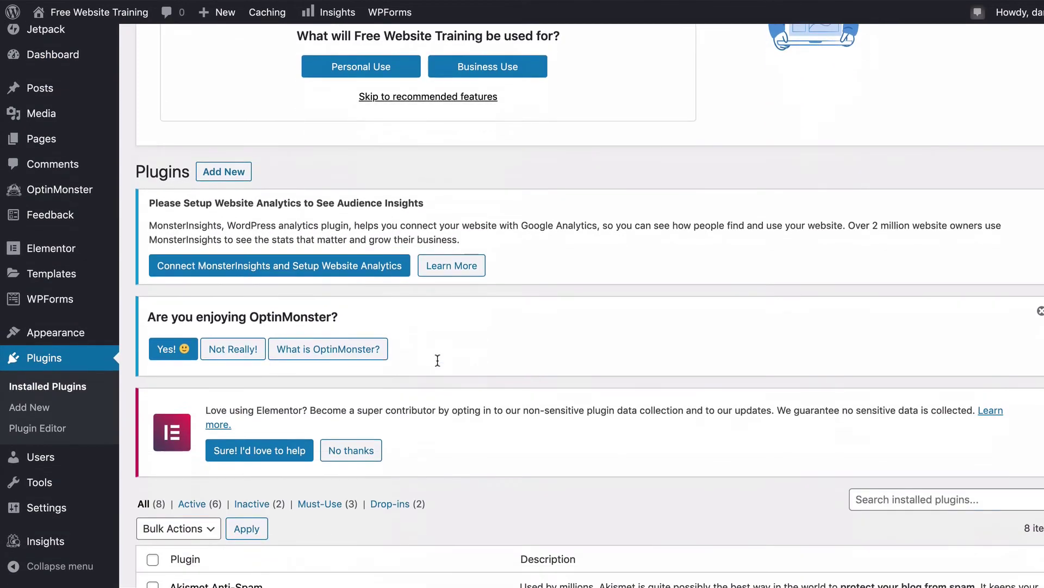
pyautogui.scroll(-8, 438, 361)
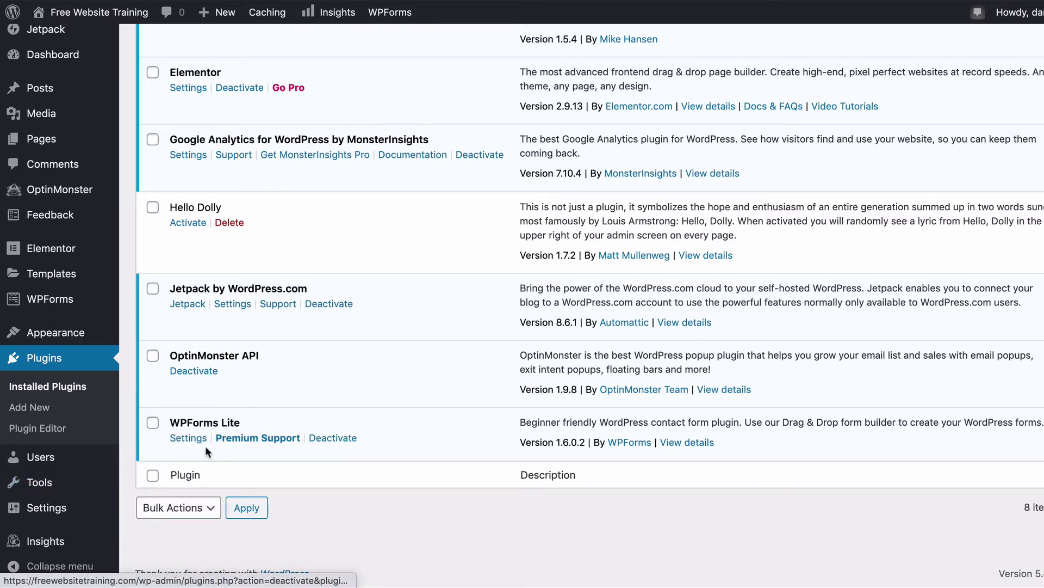
pyautogui.click(189, 438)
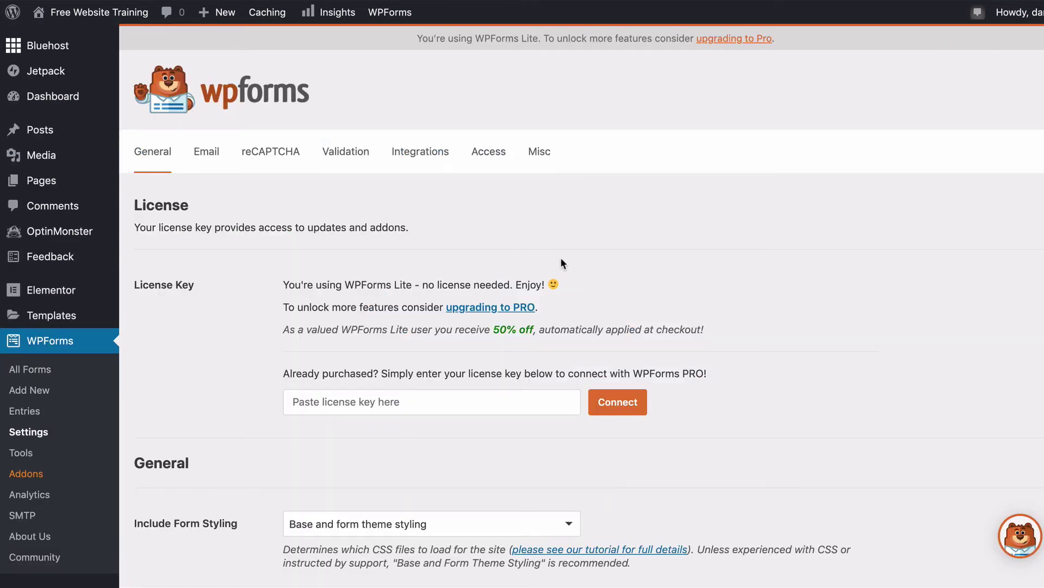
# Review the general WPForms settings, including the license, form styling and GDPR options
pyautogui.scroll(-1, 561, 259)
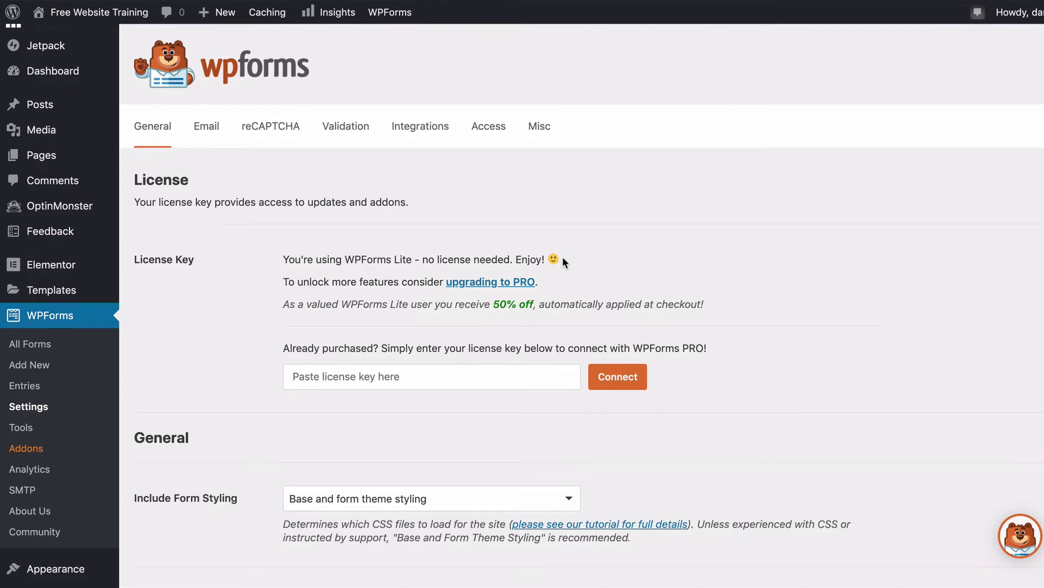
pyautogui.scroll(-20, 765, 181)
pyautogui.scroll(13, 764, 186)
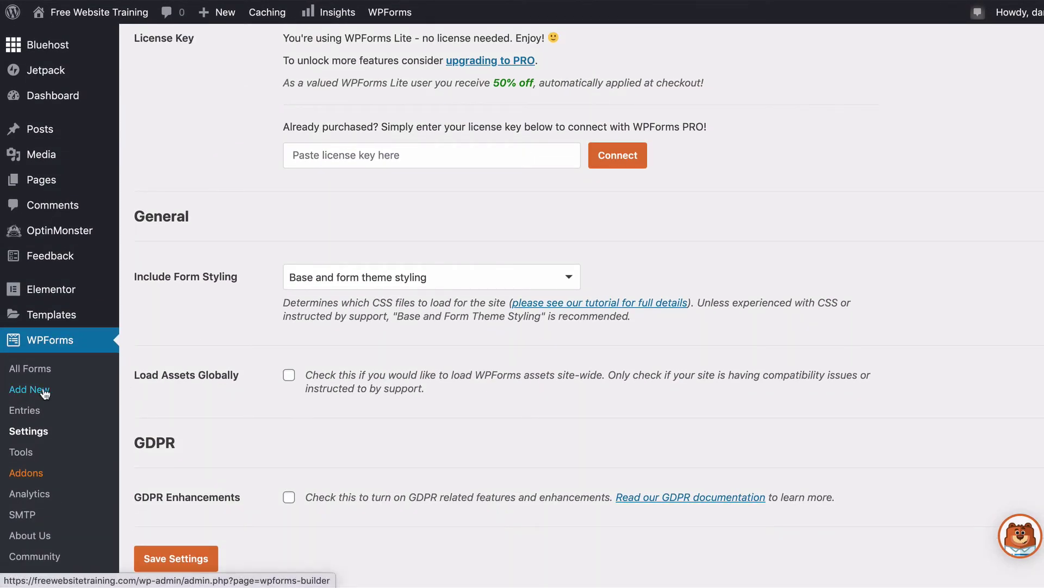
pyautogui.scroll(9, 41, 393)
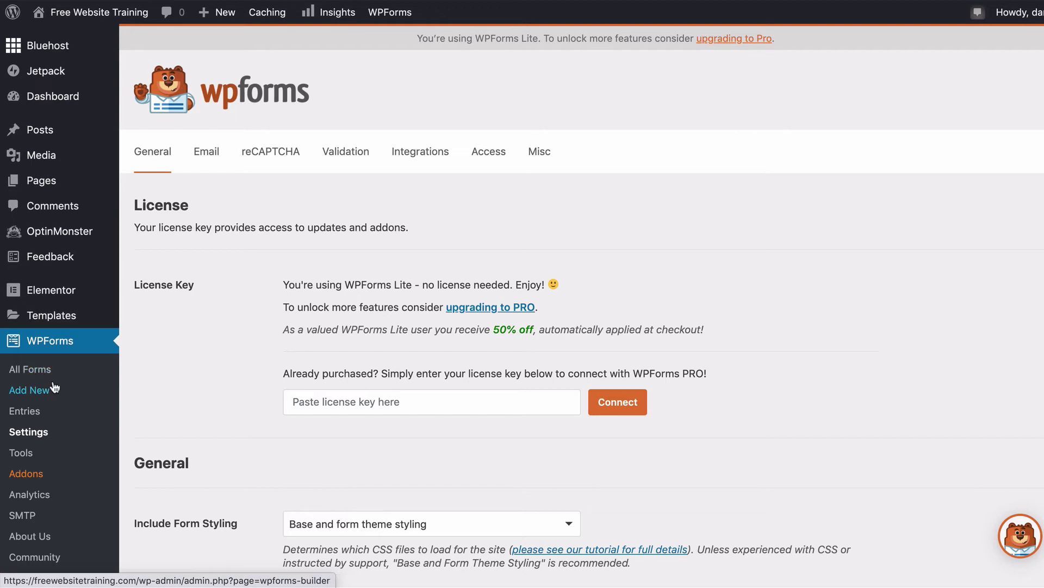
# Create a new WPForms form named Contact from the Simple Contact Form template and save it
pyautogui.click(28, 390)
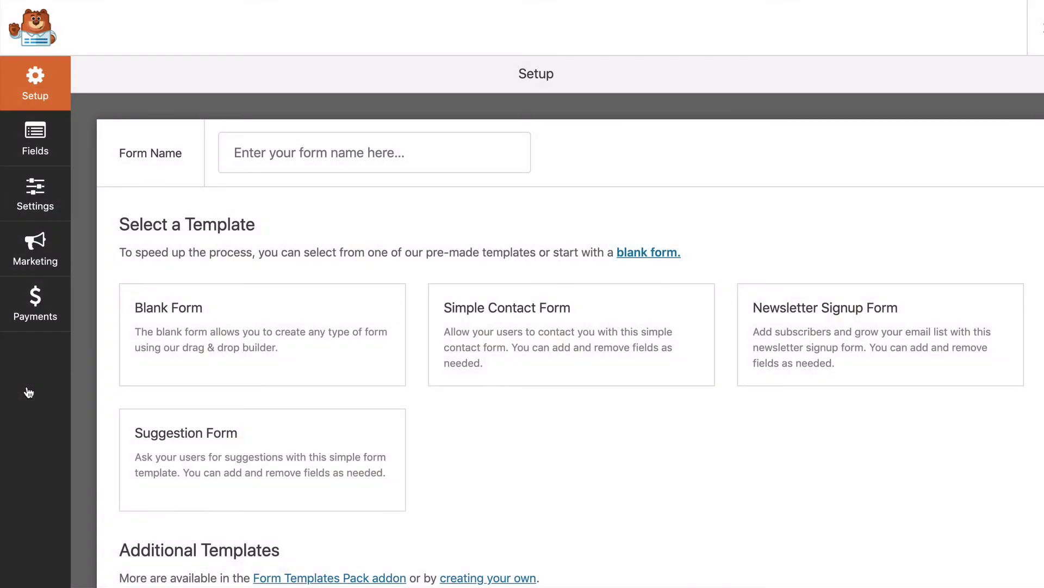
pyautogui.click(309, 150)
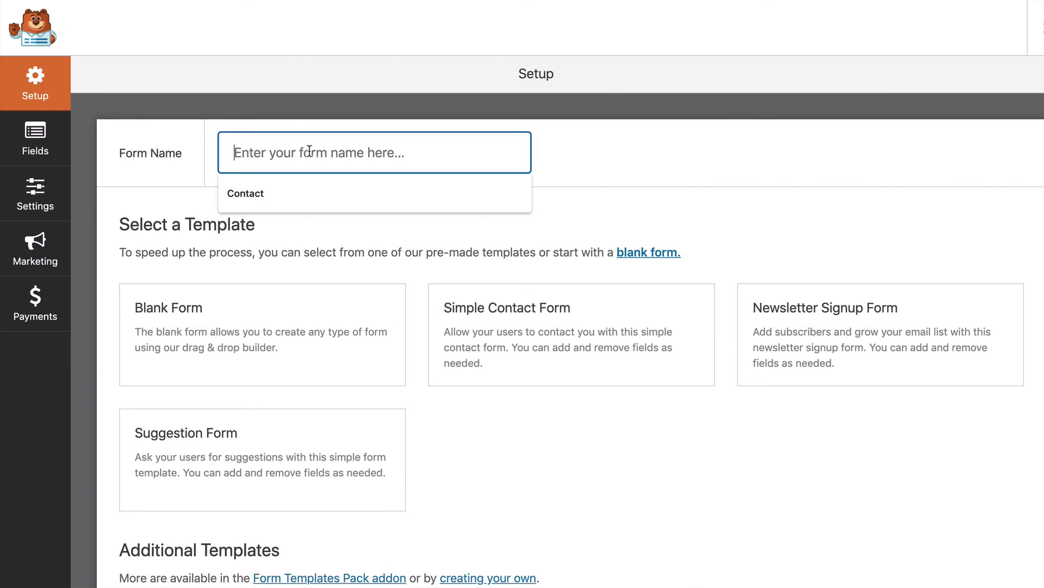
pyautogui.click(276, 186)
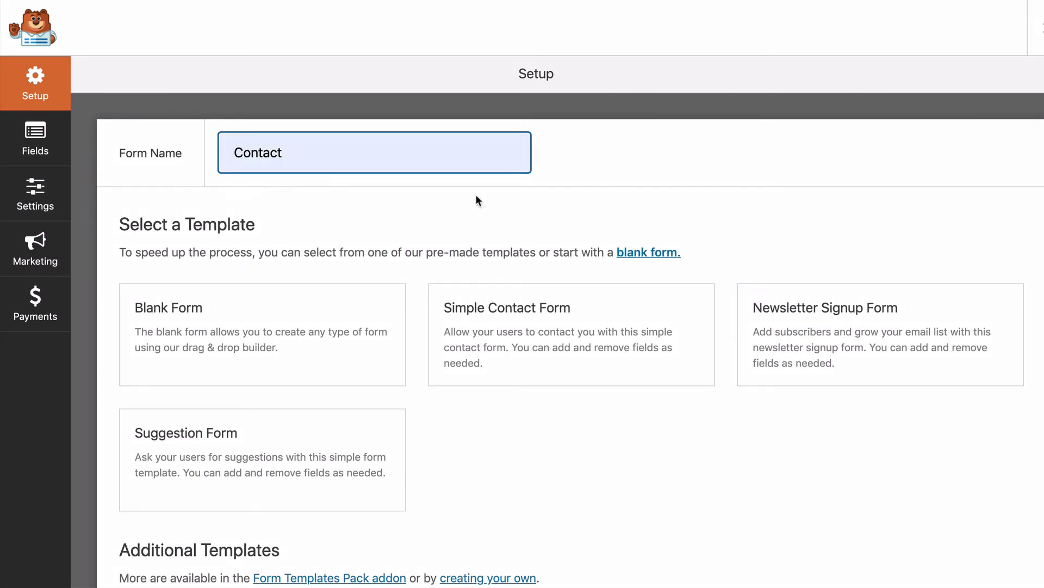
pyautogui.click(564, 332)
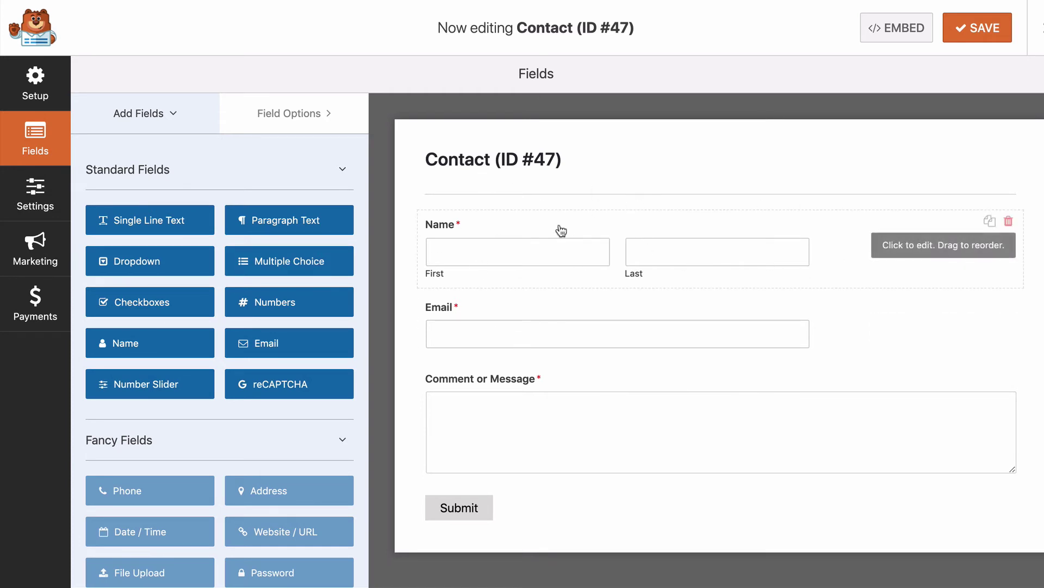
pyautogui.click(986, 30)
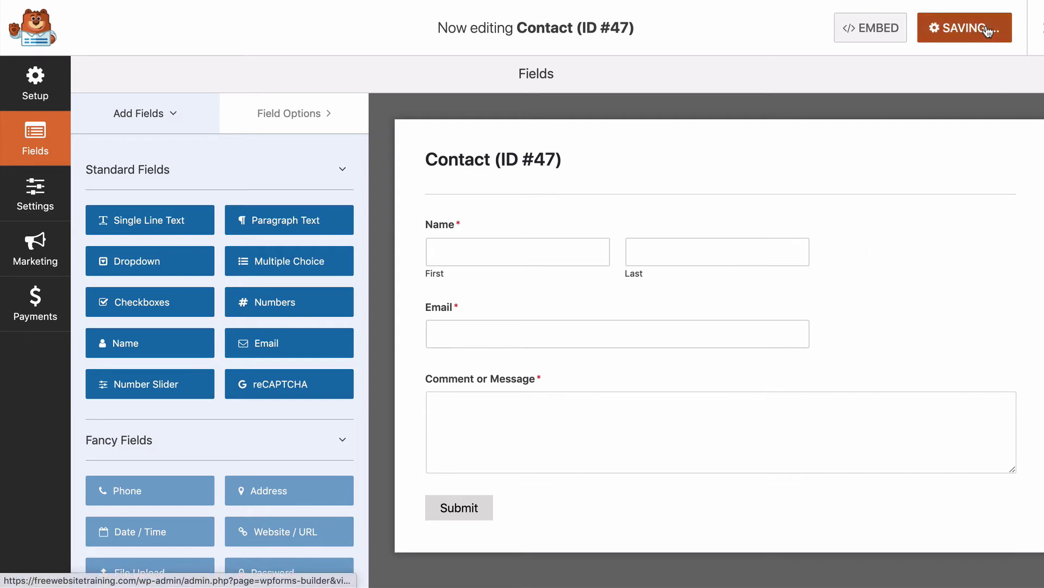
# Copy the Contact form's full embed shortcode and close the embed dialog
pyautogui.click(906, 36)
pyautogui.moveTo(320, 148); pyautogui.dragTo(771, 158)
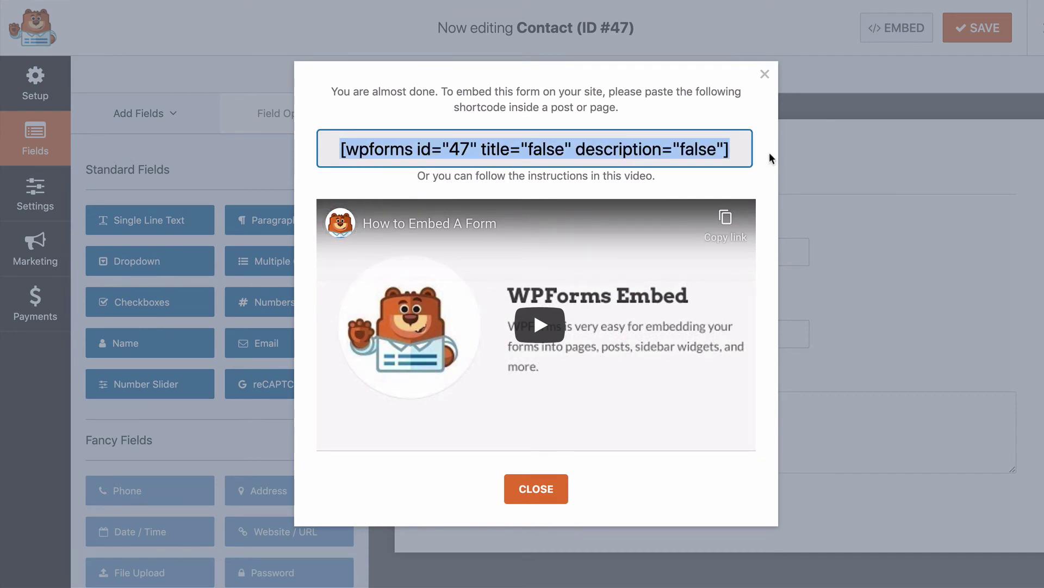
pyautogui.click(740, 144)
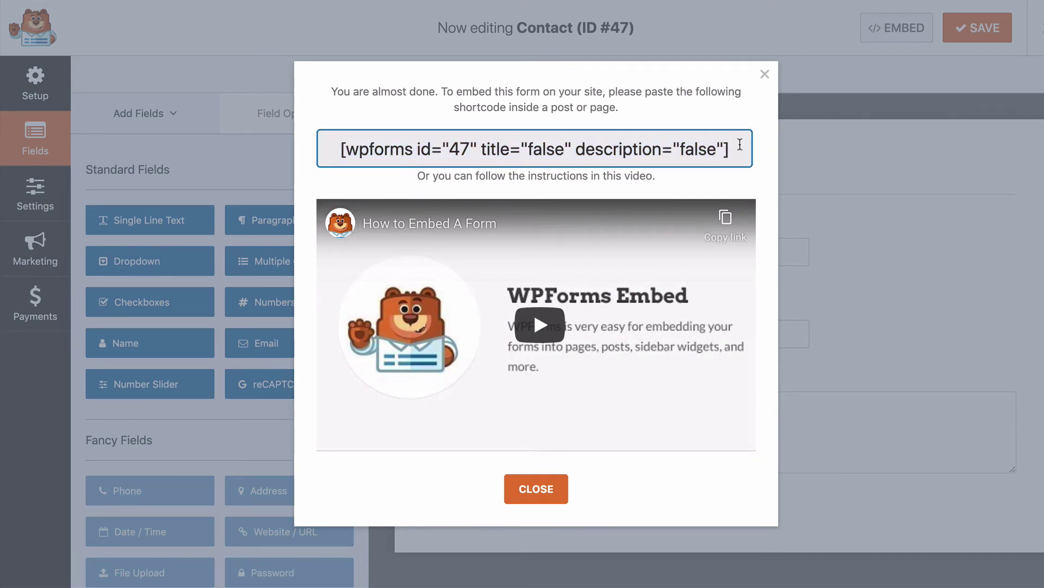
pyautogui.hotkey('ctrl', 'a')
pyautogui.moveTo(740, 144); pyautogui.dragTo(315, 149)
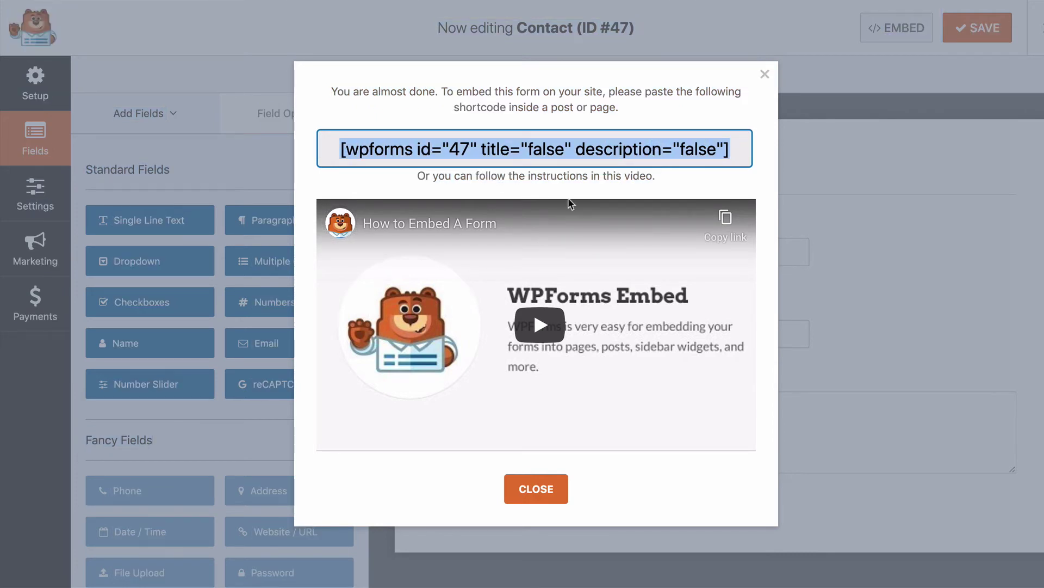
pyautogui.rightClick(488, 149)
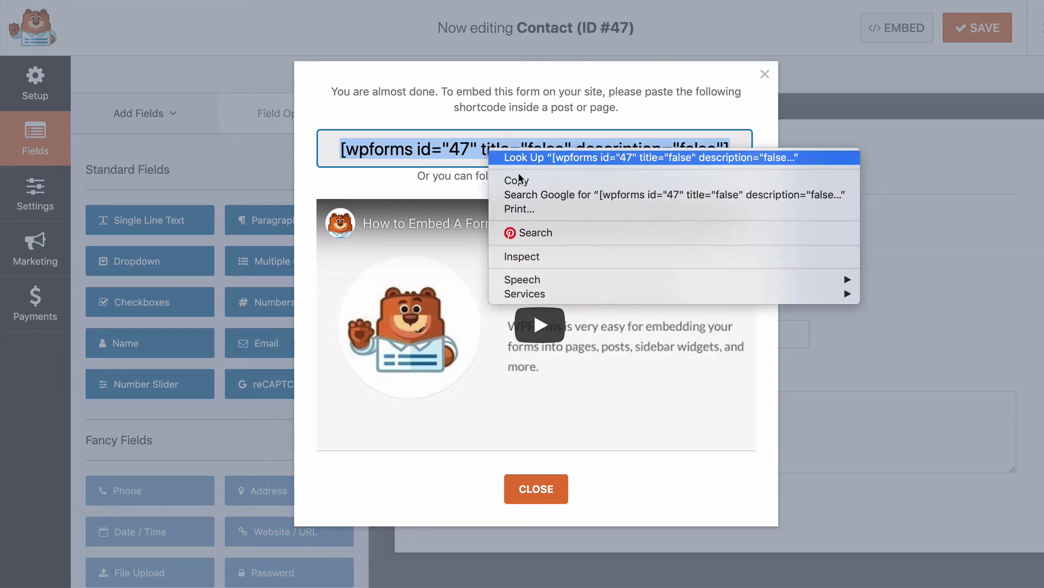
pyautogui.click(551, 180)
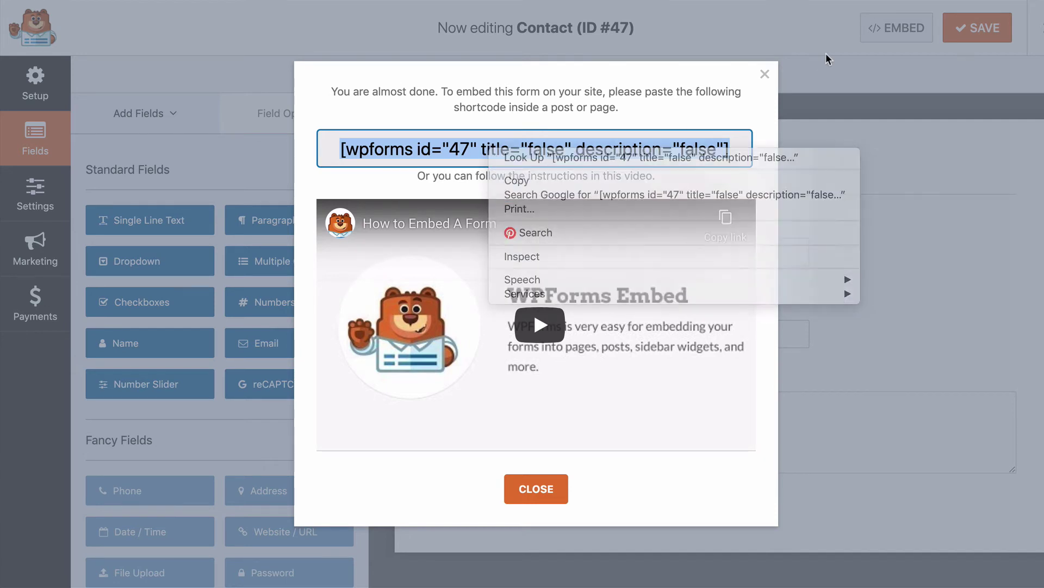
pyautogui.click(765, 76)
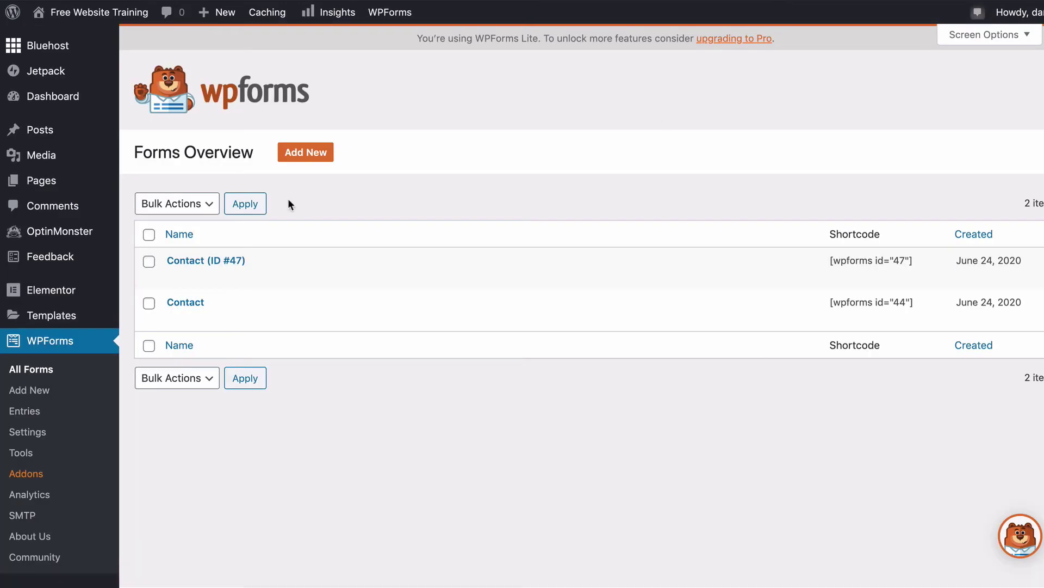
# Open the existing Contact page of the Free Website Training site for editing
pyautogui.moveTo(47, 185)
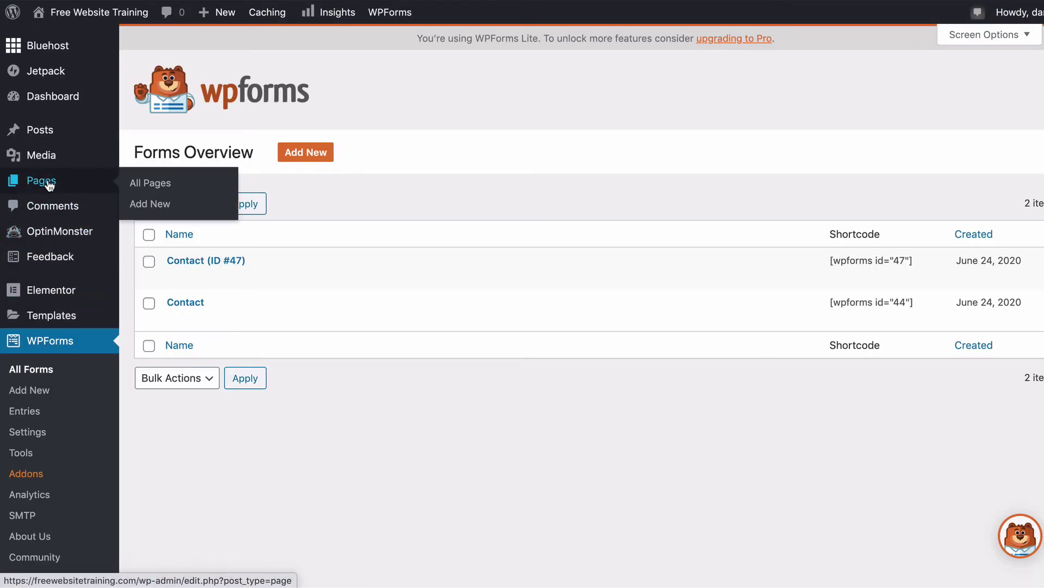
pyautogui.click(49, 185)
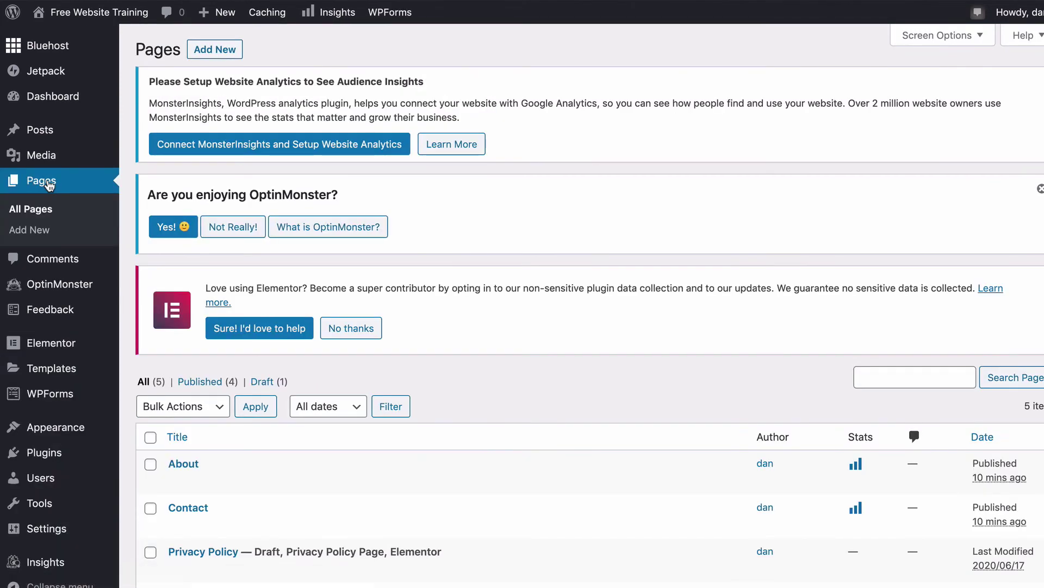
pyautogui.scroll(-5, 350, 338)
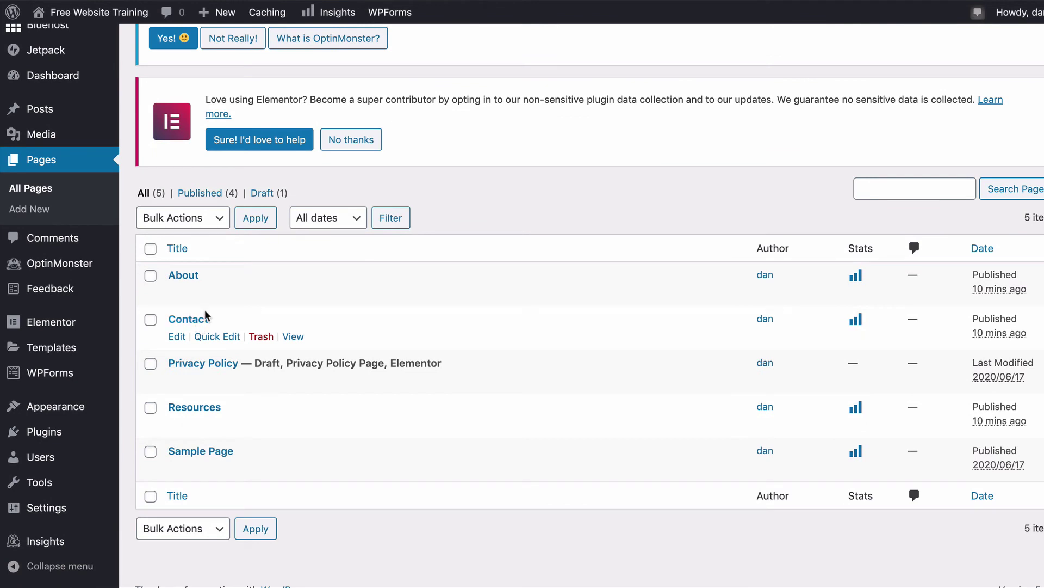
pyautogui.click(177, 337)
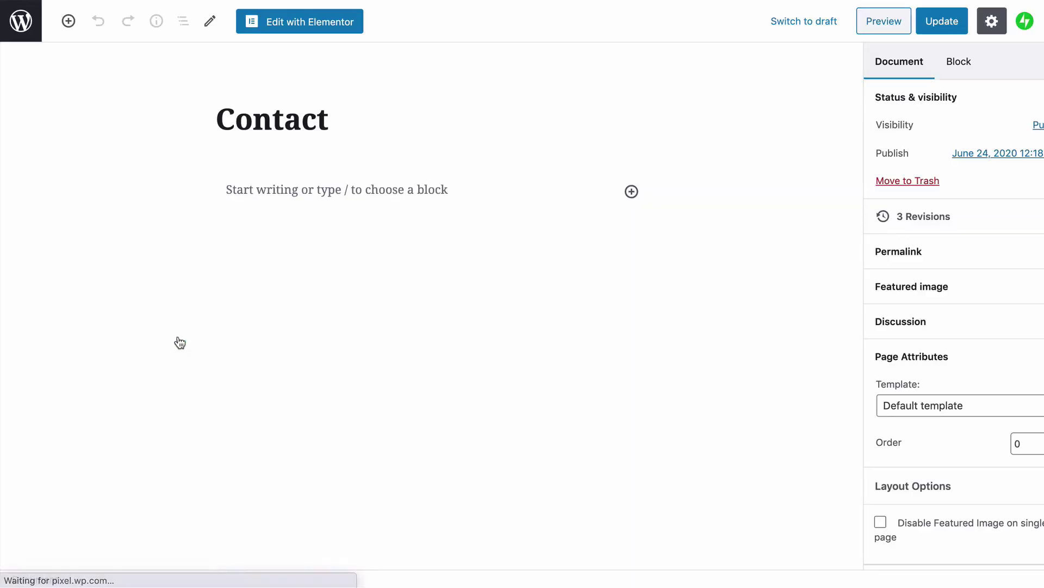
# Paste the shortcode [wpforms id="47" title="false" description="false"] into the Contact page body, update the page and check the live form
pyautogui.click(280, 184)
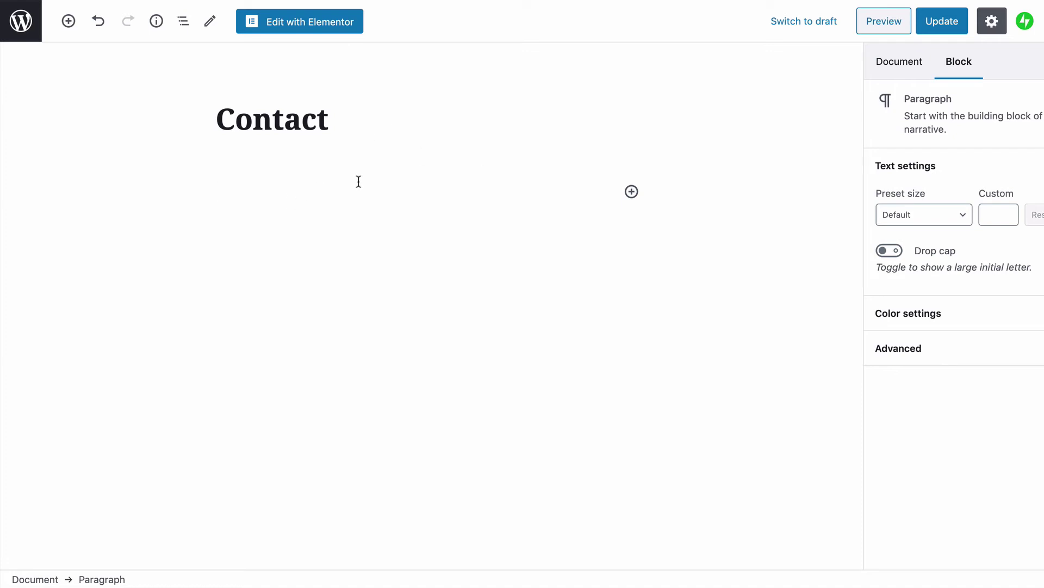
pyautogui.hotkey('ctrl', 'v')
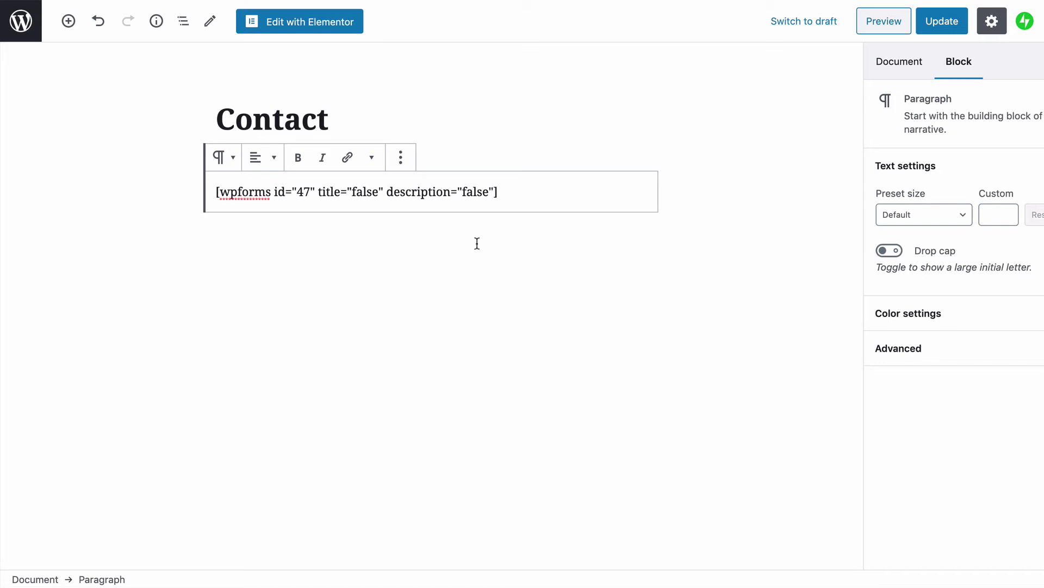
pyautogui.click(211, 188)
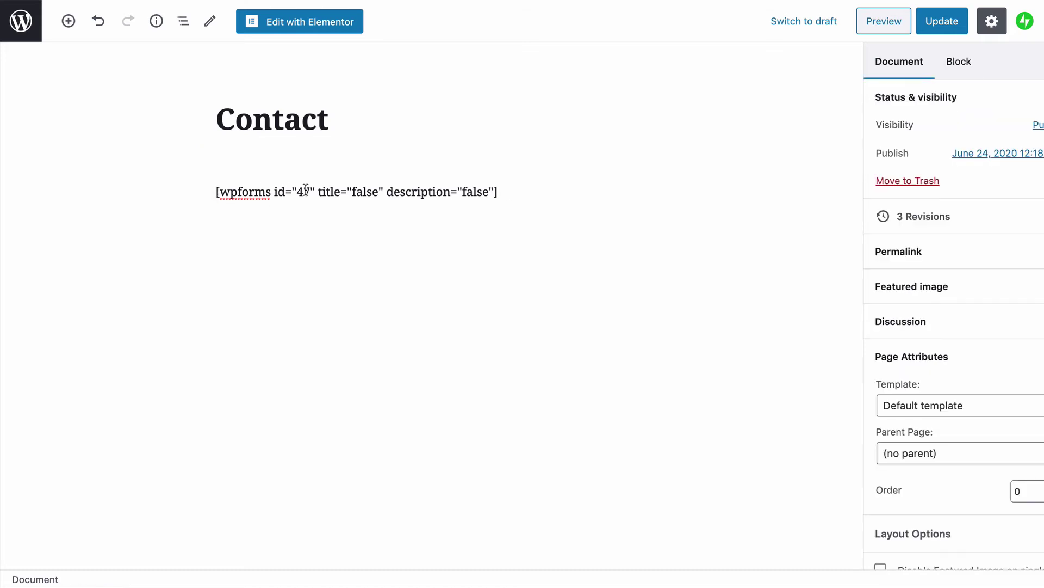
pyautogui.click(946, 21)
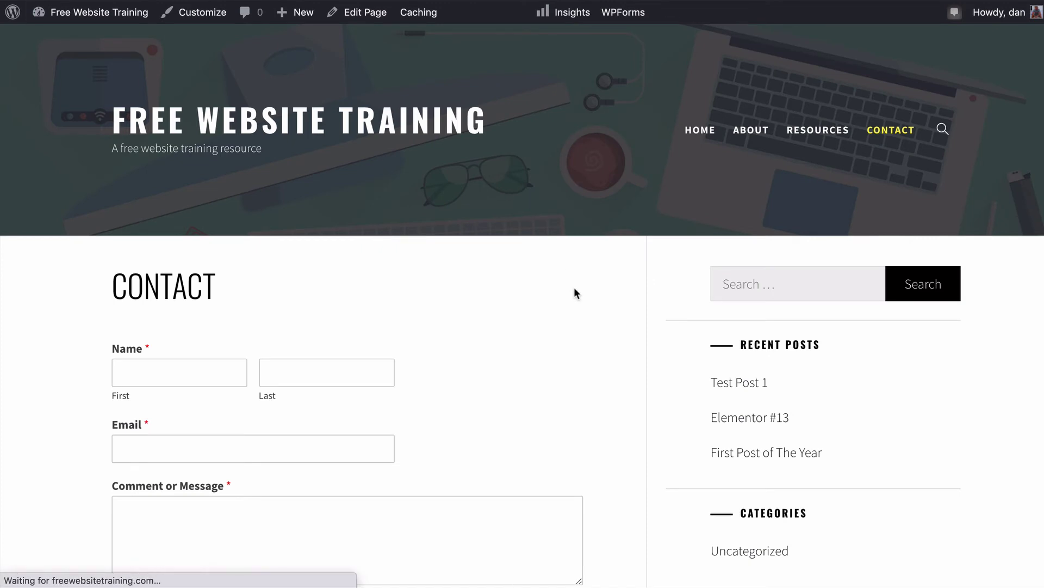
pyautogui.scroll(-5, 573, 291)
pyautogui.scroll(2, 174, 191)
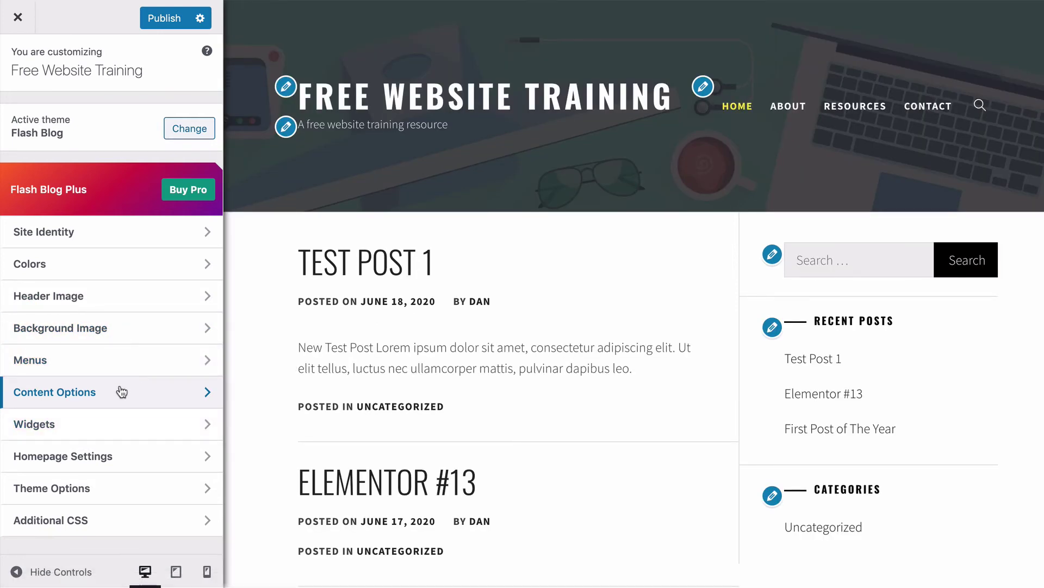
# Turn off the date and categories display for posts in the theme's Content Options
pyautogui.click(123, 391)
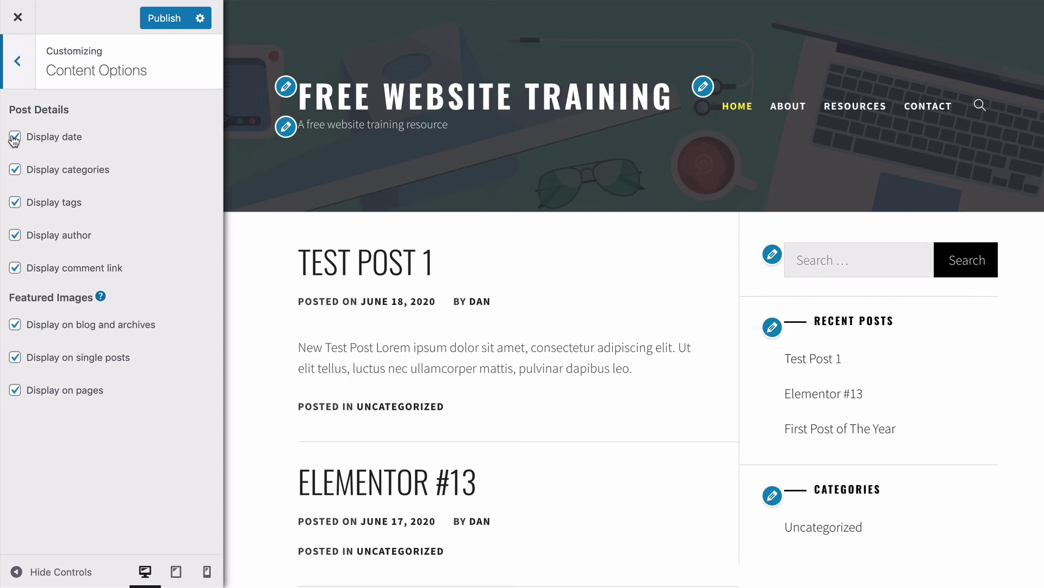
pyautogui.moveTo(535, 303); pyautogui.dragTo(280, 294)
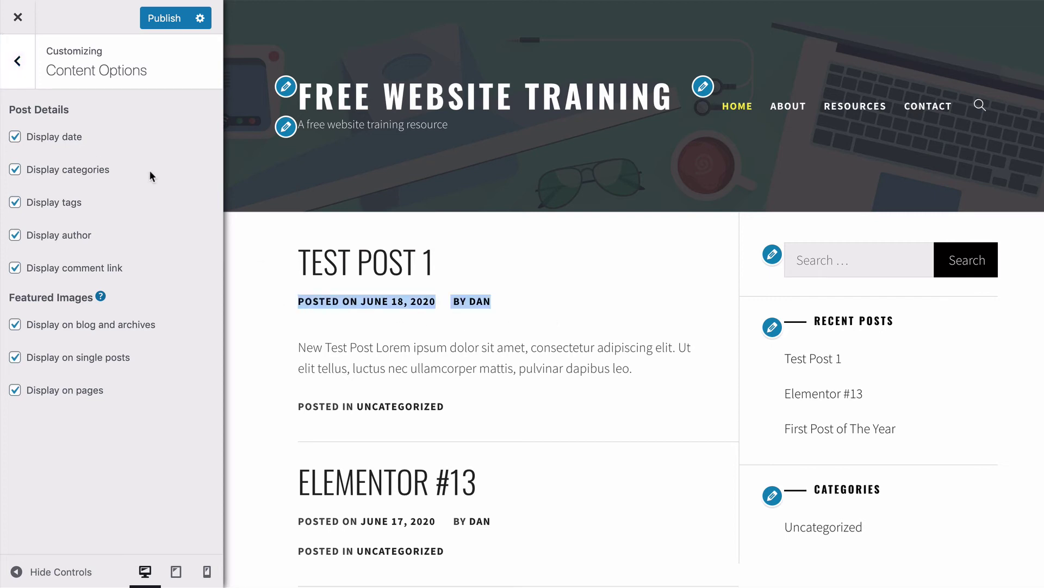
pyautogui.click(15, 138)
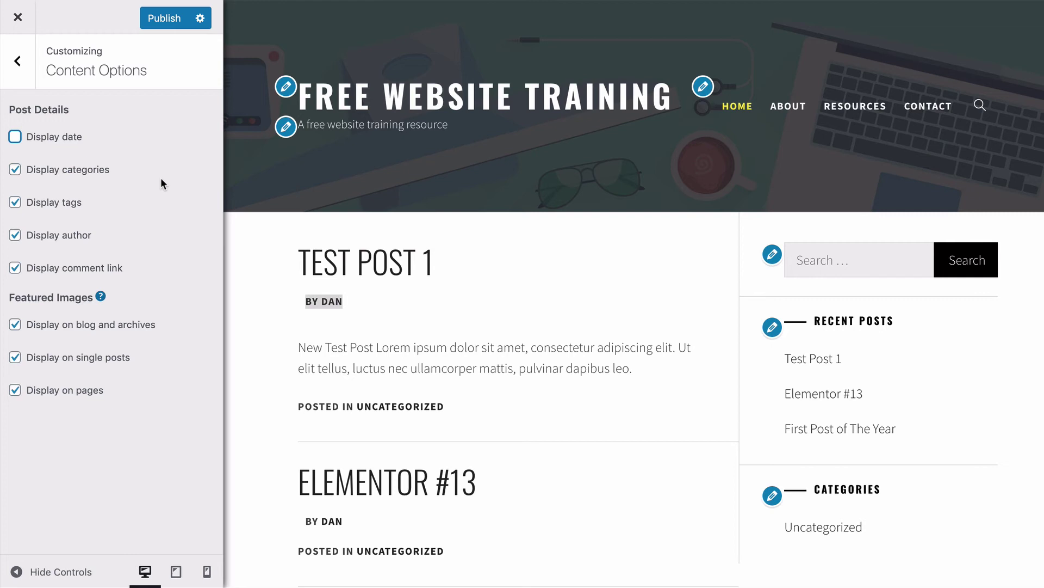
pyautogui.click(16, 170)
pyautogui.click(16, 169)
pyautogui.click(16, 169)
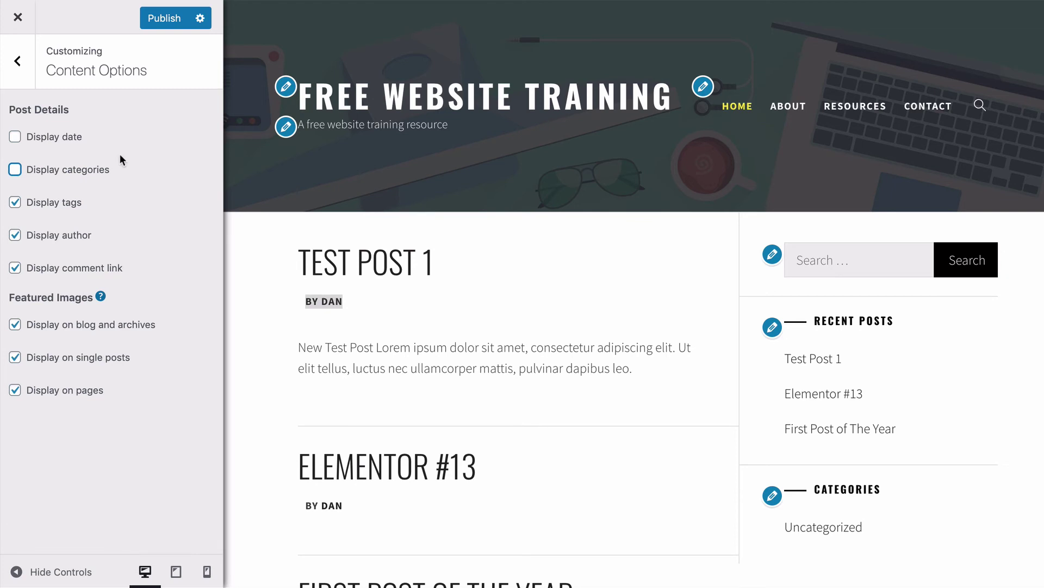
# Try toggling the tags, author, comment link and date display options for posts, and publish the customized settings
pyautogui.click(15, 202)
pyautogui.click(15, 202)
pyautogui.click(16, 203)
pyautogui.click(15, 235)
pyautogui.click(15, 235)
pyautogui.click(15, 268)
pyautogui.click(15, 269)
pyautogui.moveTo(154, 275); pyautogui.dragTo(9, 238)
pyautogui.click(150, 229)
pyautogui.click(14, 137)
pyautogui.click(14, 136)
pyautogui.click(166, 20)
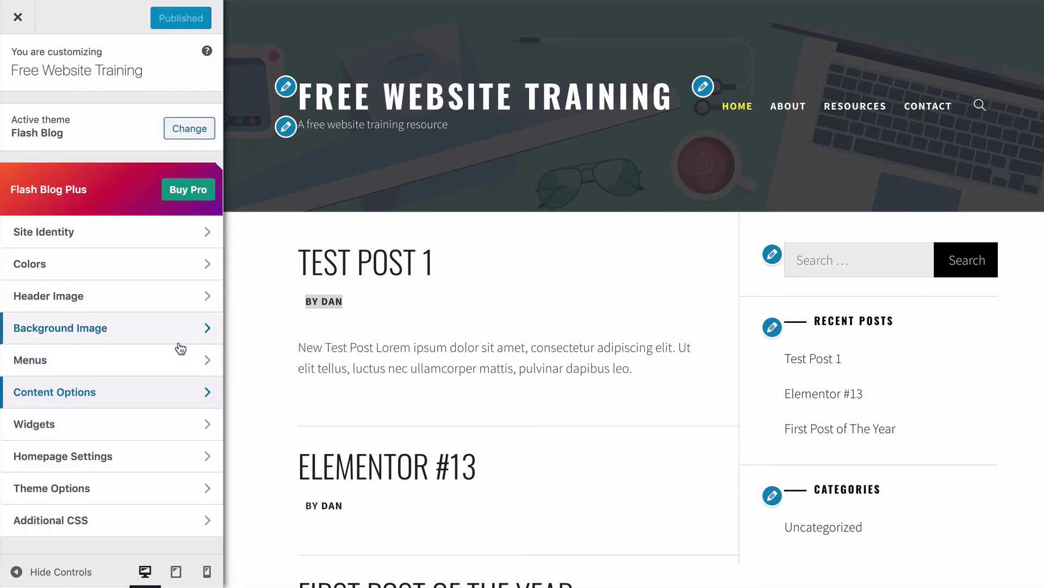
# Remove the Search widget from the site's Sidebar widget area
pyautogui.click(124, 424)
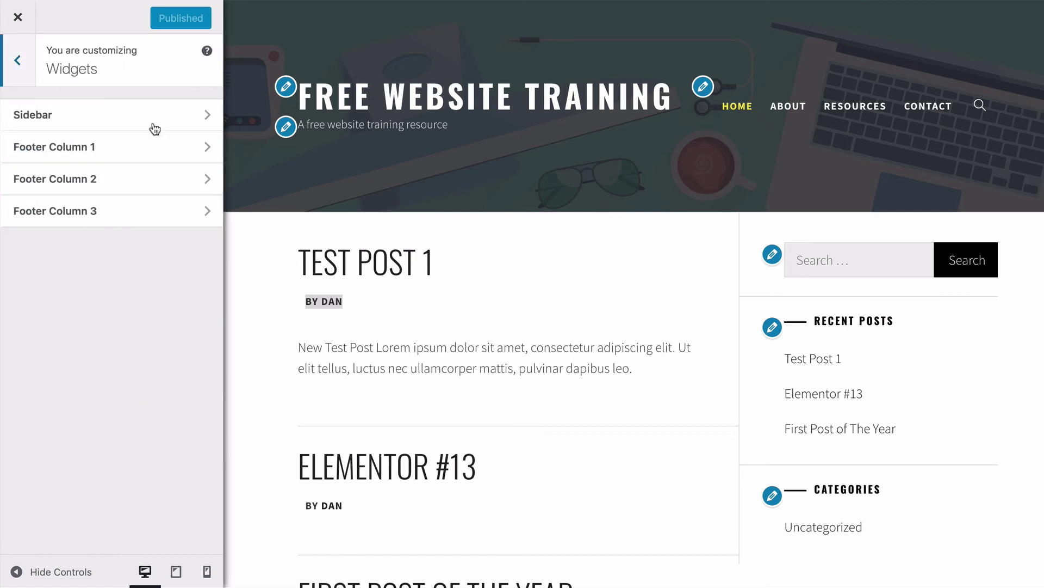
pyautogui.scroll(-1, 446, 308)
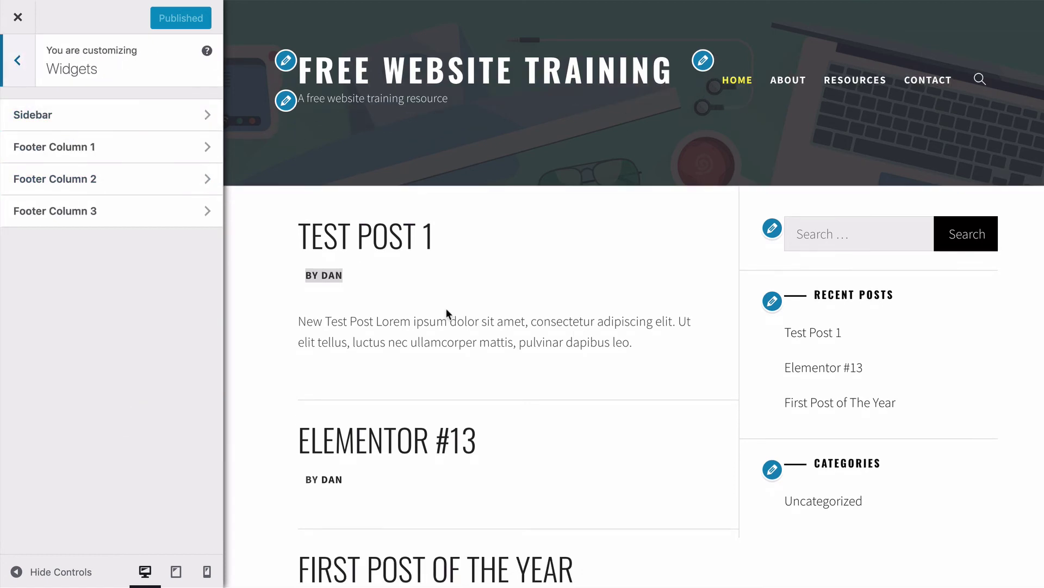
pyautogui.scroll(-5, 446, 308)
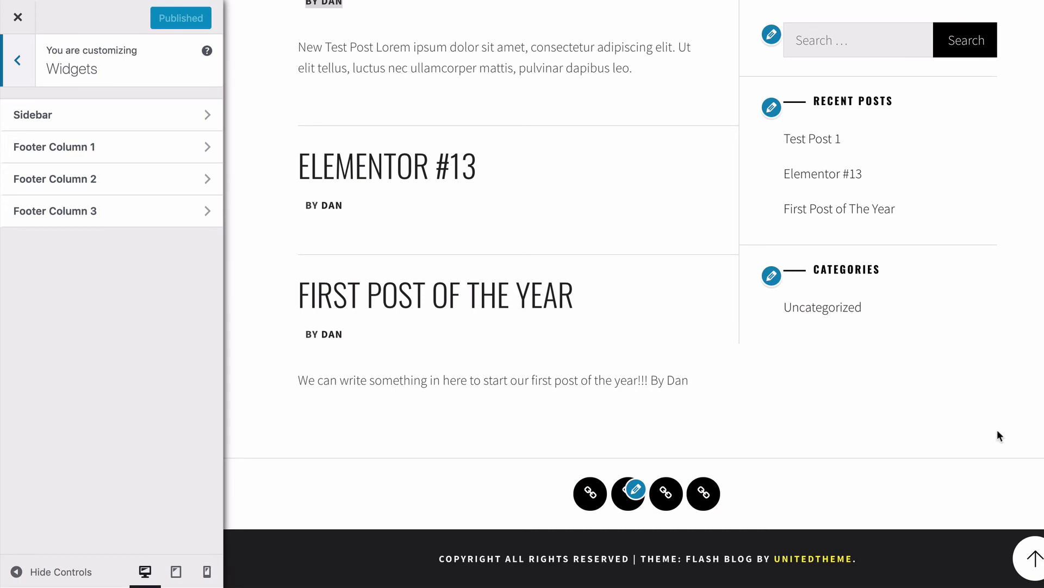
pyautogui.scroll(5, 1000, 435)
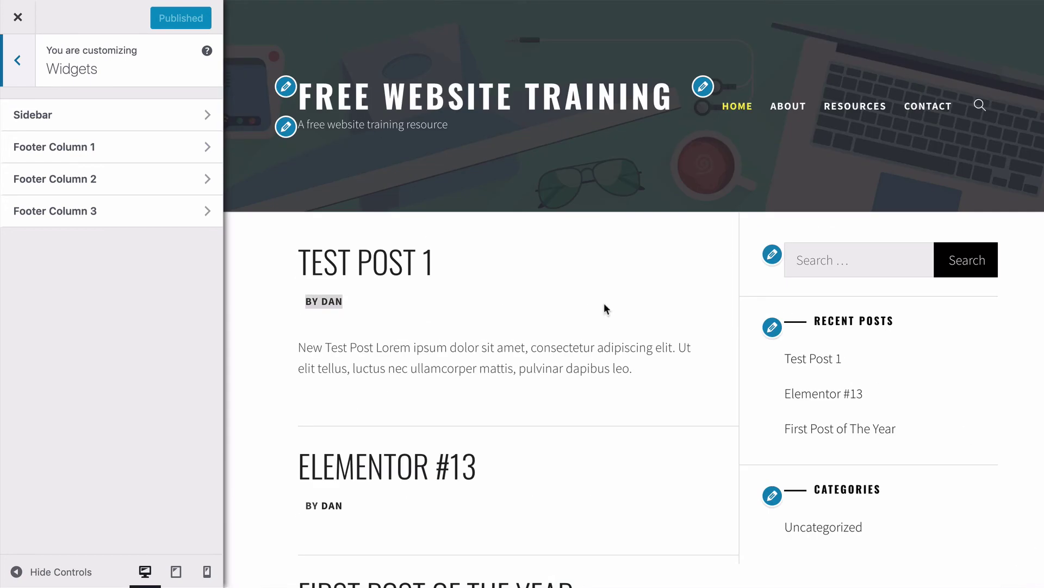
pyautogui.click(144, 109)
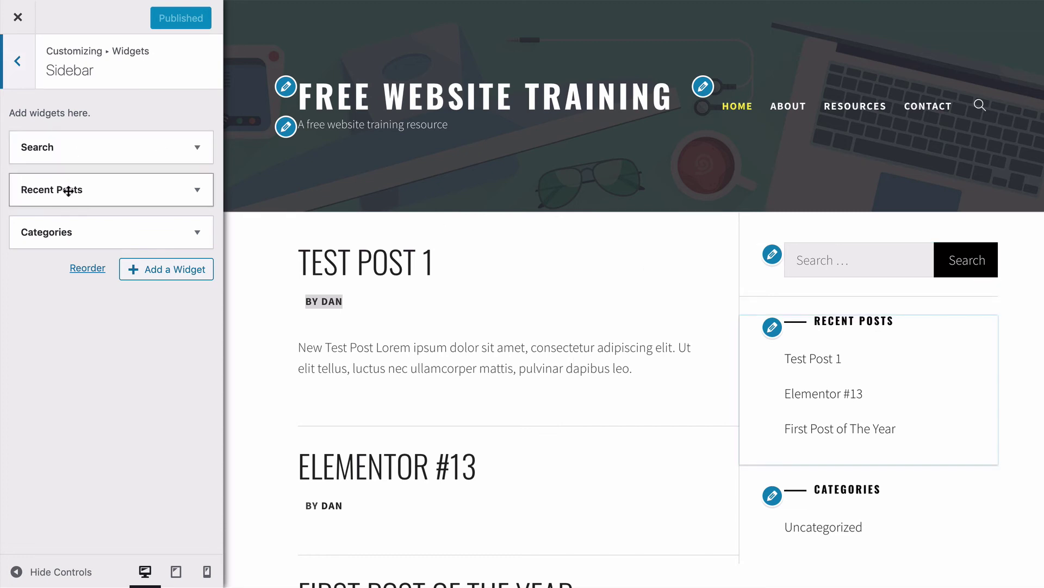
pyautogui.scroll(-3, 931, 302)
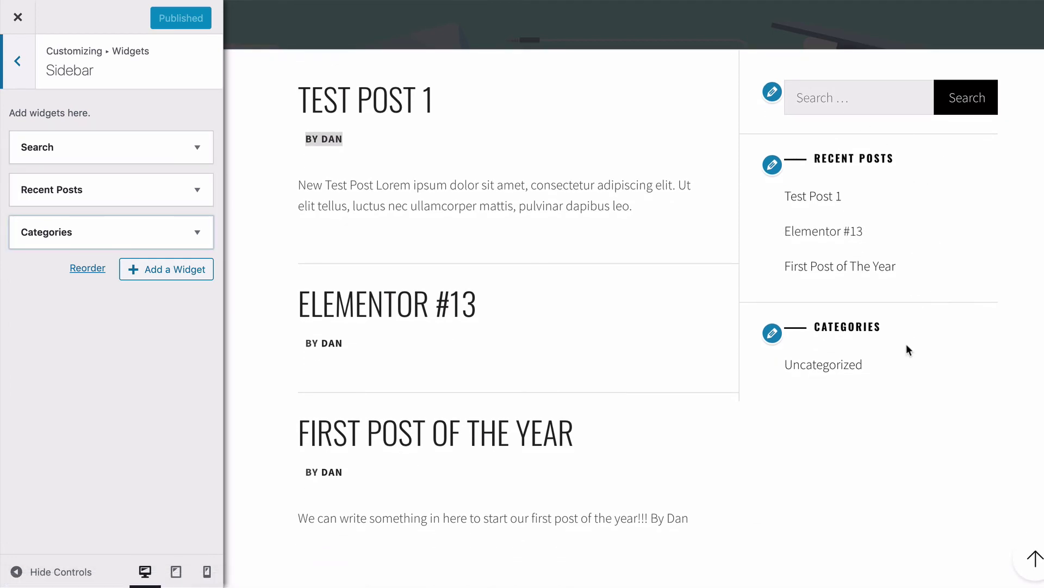
pyautogui.scroll(3, 930, 396)
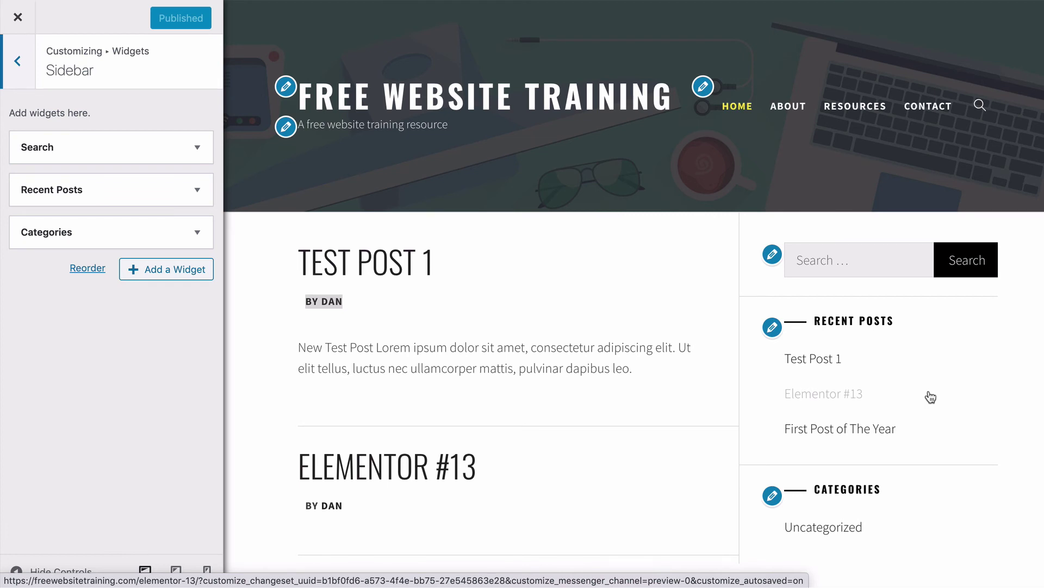
pyautogui.click(166, 146)
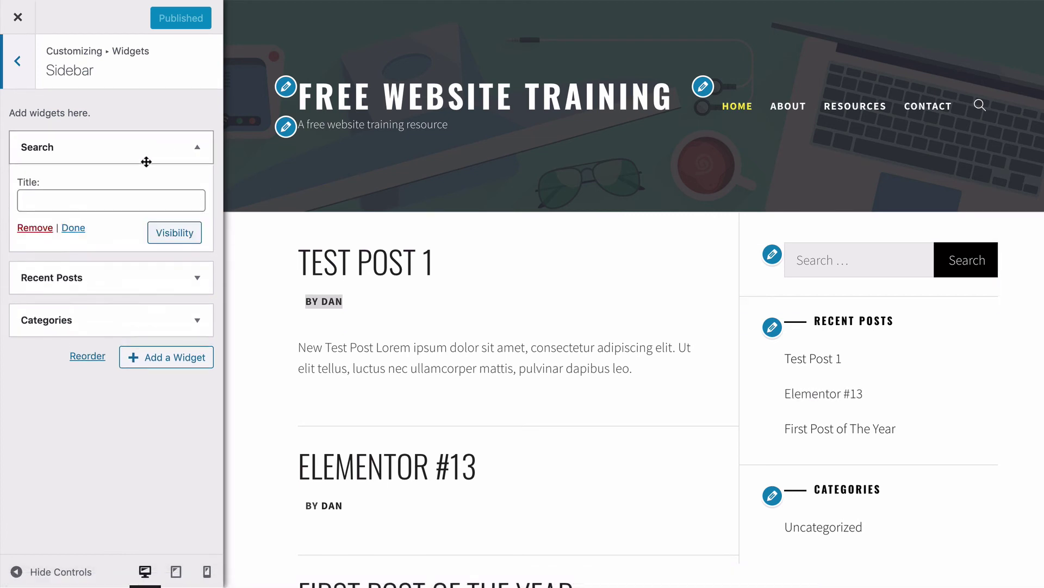
pyautogui.click(36, 228)
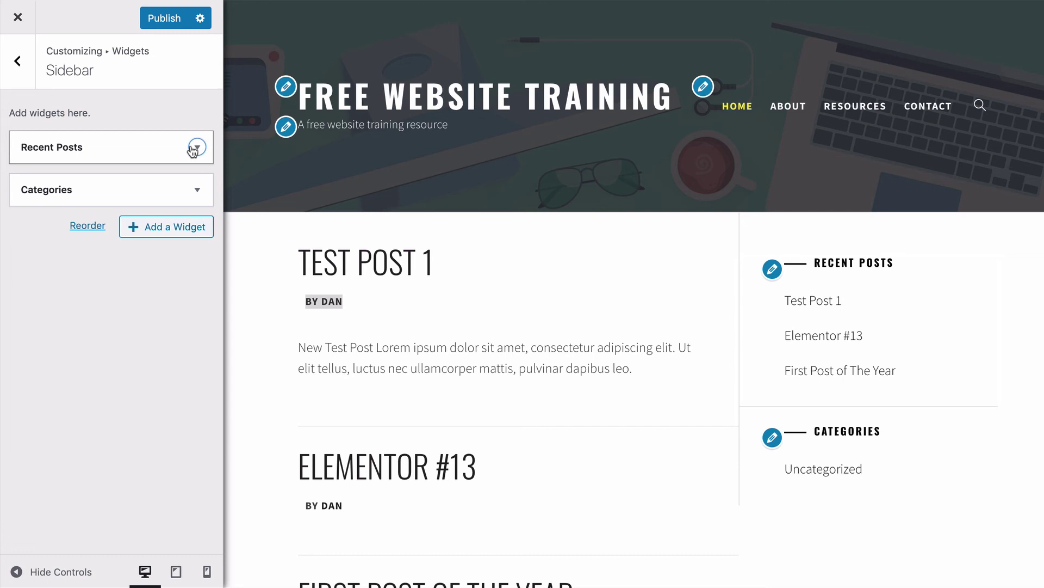
# Examine the Categories widget's settings and its category entry in the sidebar preview
pyautogui.click(195, 190)
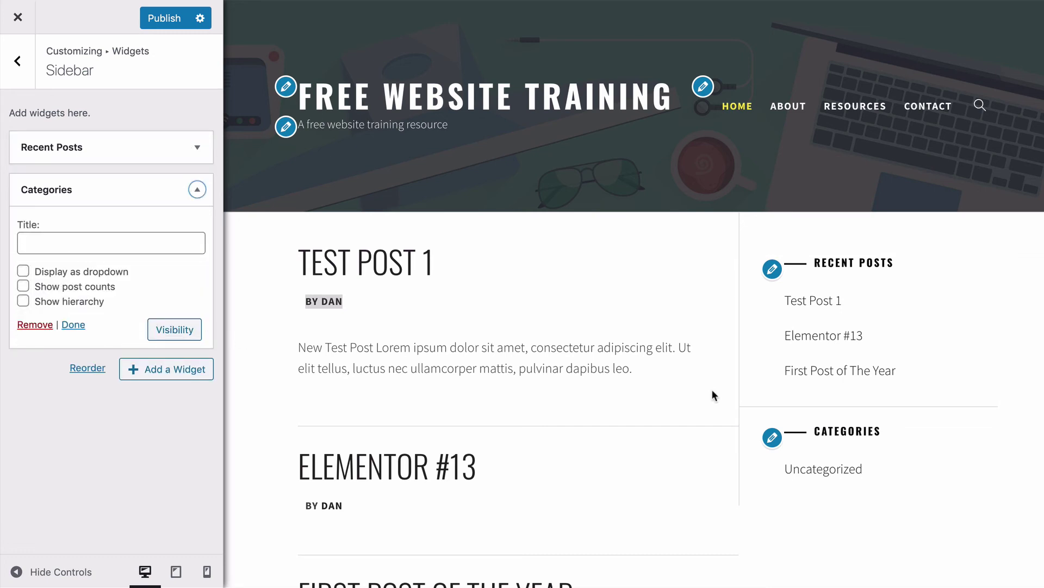
pyautogui.moveTo(893, 460); pyautogui.dragTo(776, 466)
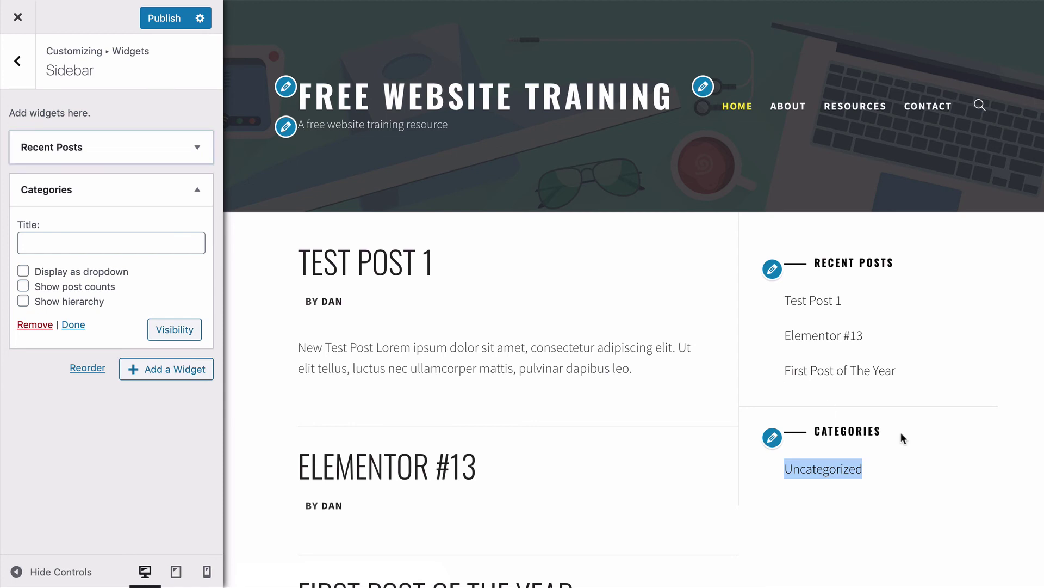
pyautogui.click(886, 476)
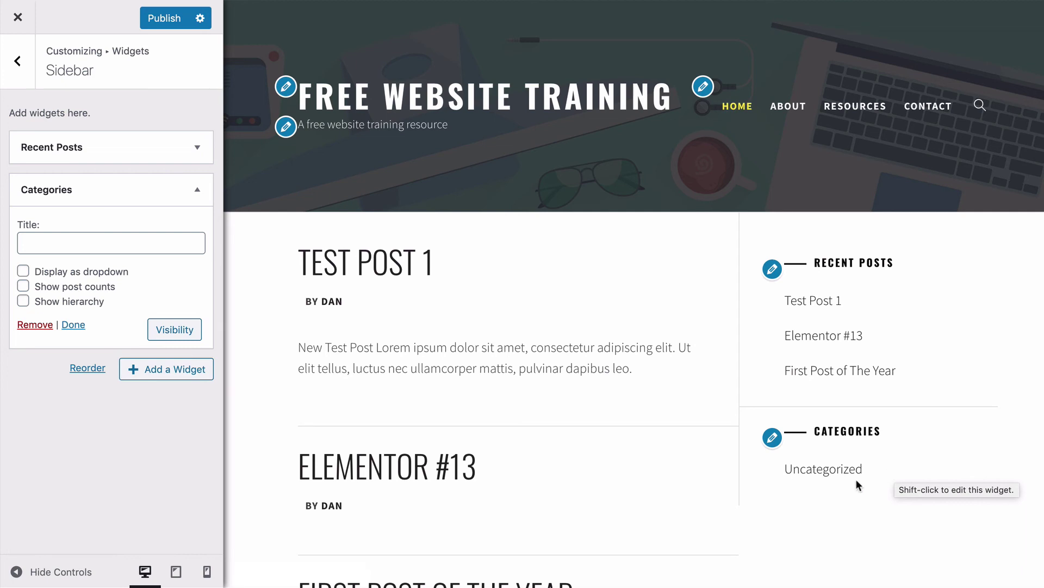
pyautogui.moveTo(877, 469); pyautogui.dragTo(779, 468)
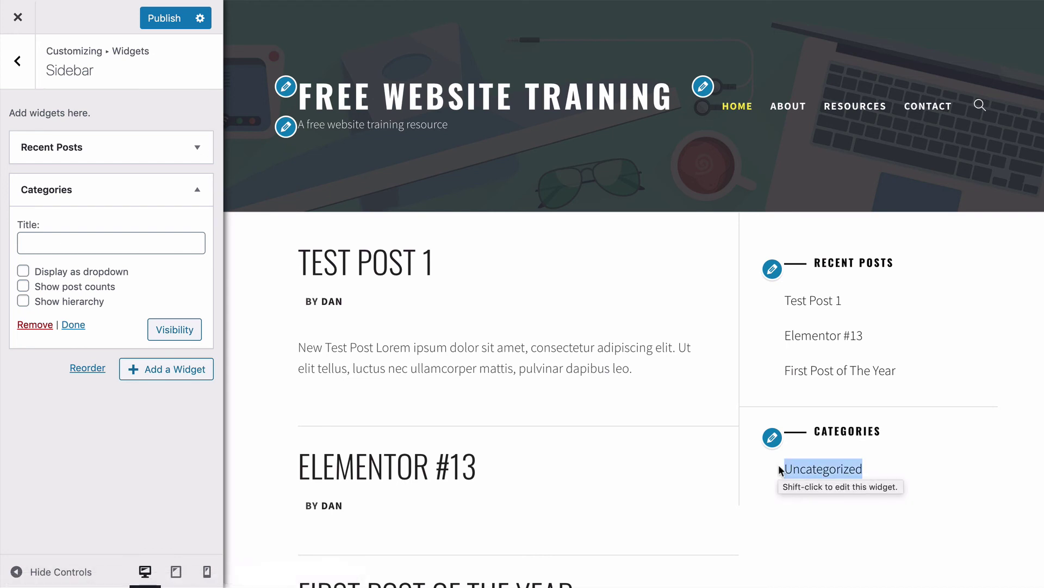
pyautogui.click(961, 430)
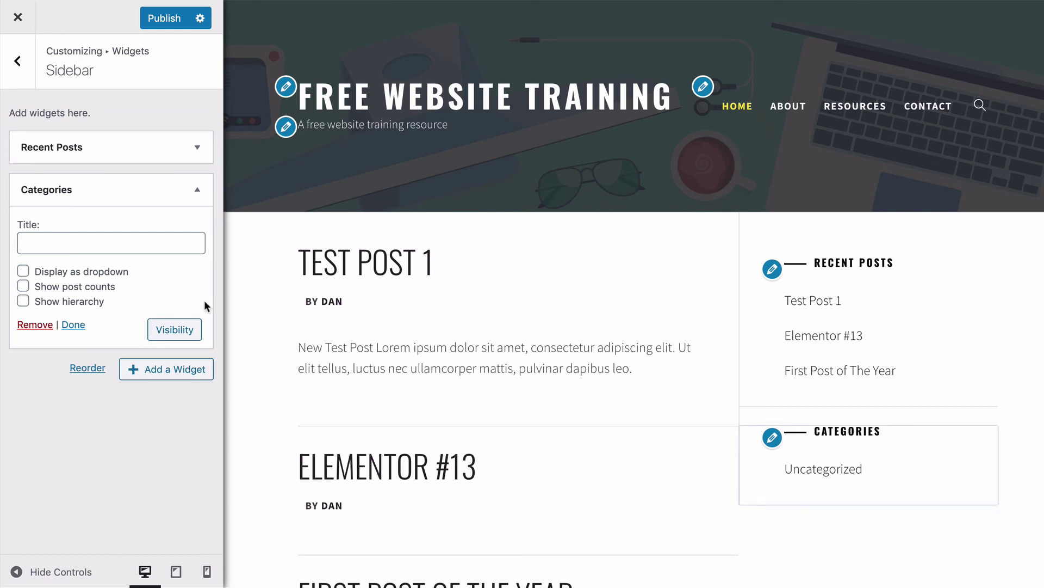
# Add an Image widget to the Sidebar and title it About Me
pyautogui.click(167, 370)
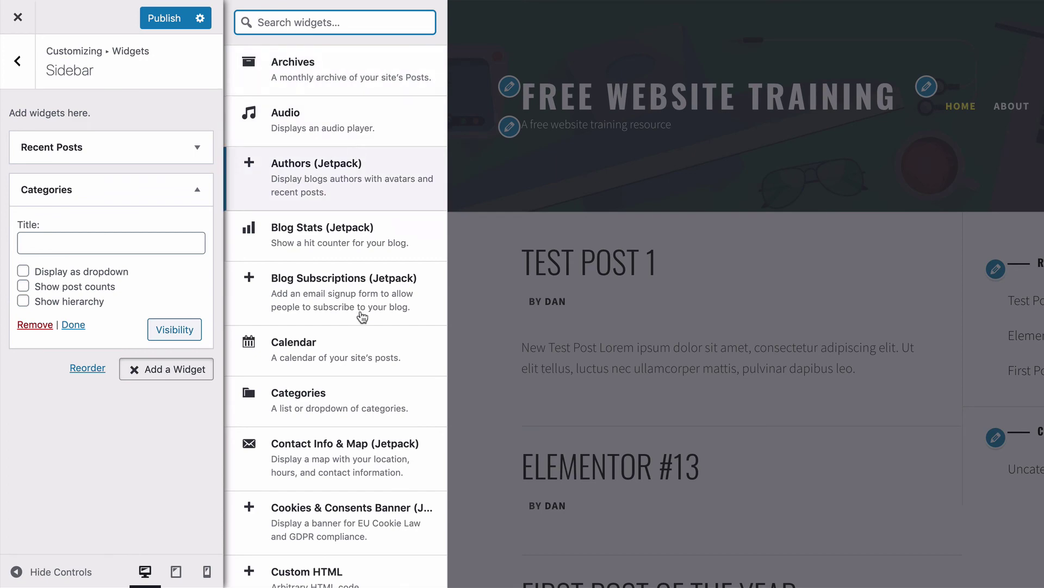
pyautogui.write('image')
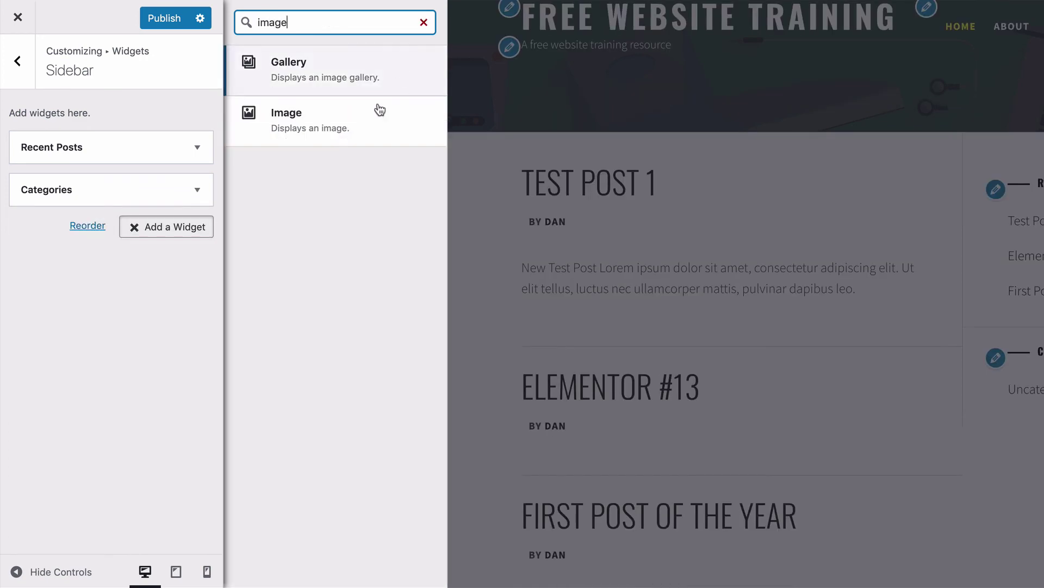
pyautogui.click(349, 131)
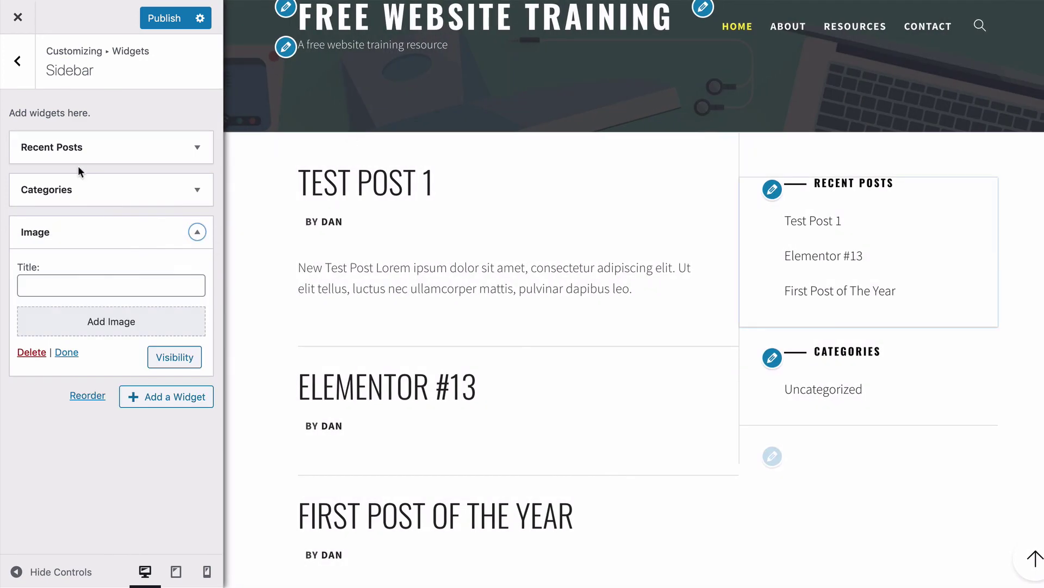
pyautogui.click(76, 285)
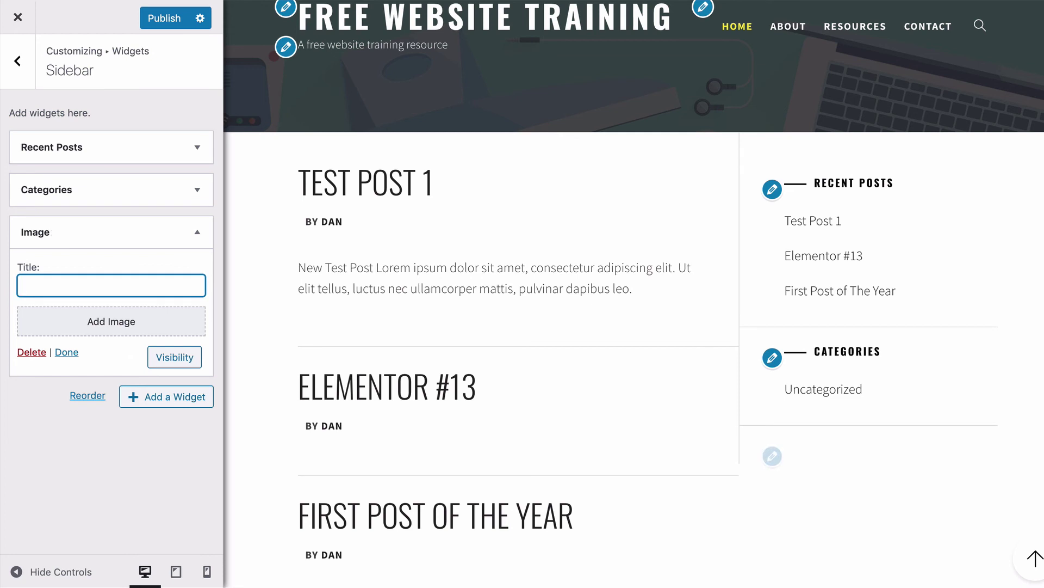
pyautogui.write('Abiut')
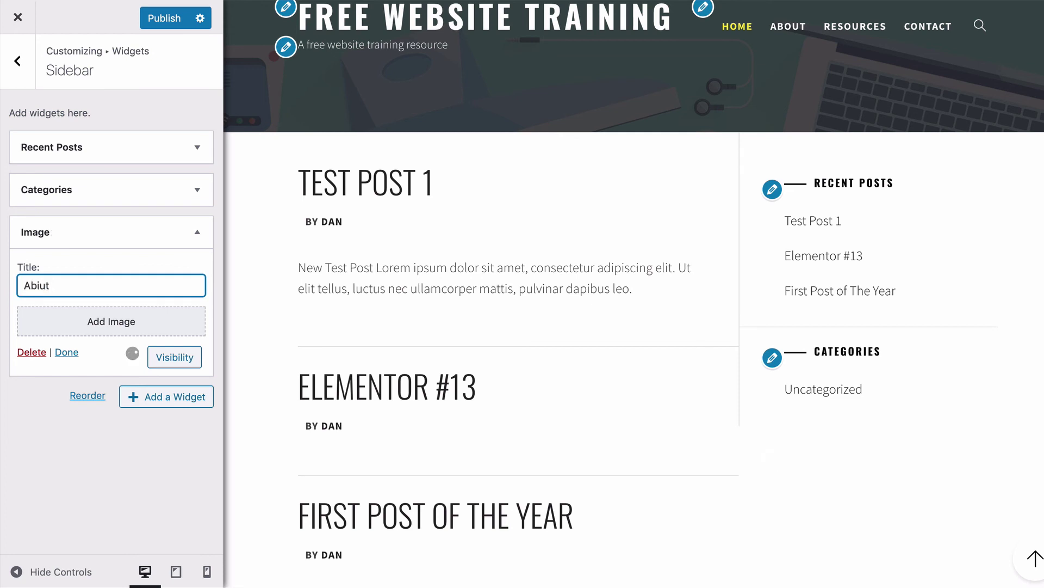
pyautogui.press('BackSpace')
pyautogui.press('BackSpace')
pyautogui.press('BackSpace')
pyautogui.write('ount Me')
pyautogui.click(109, 319)
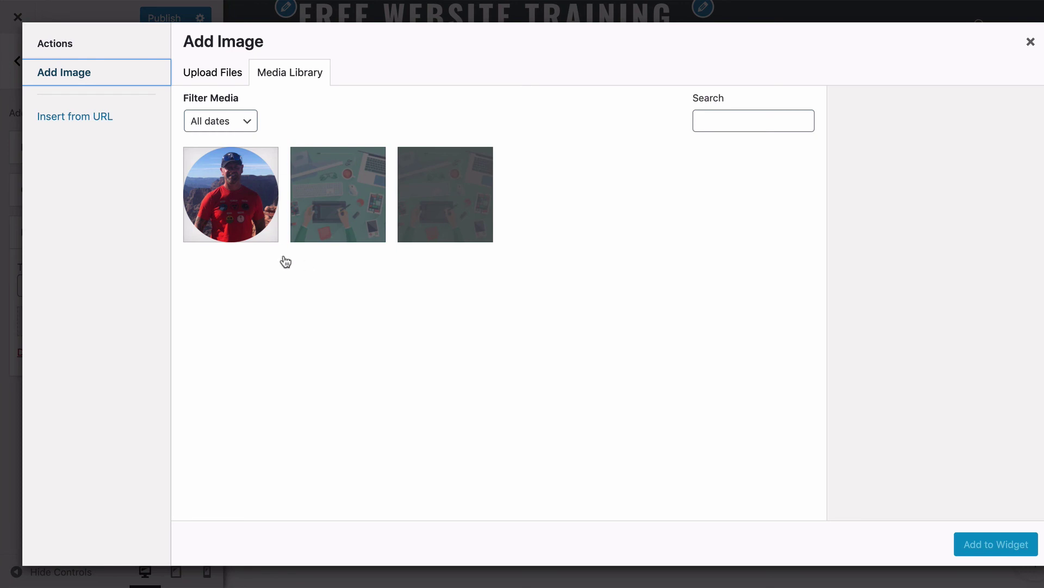
pyautogui.click(204, 76)
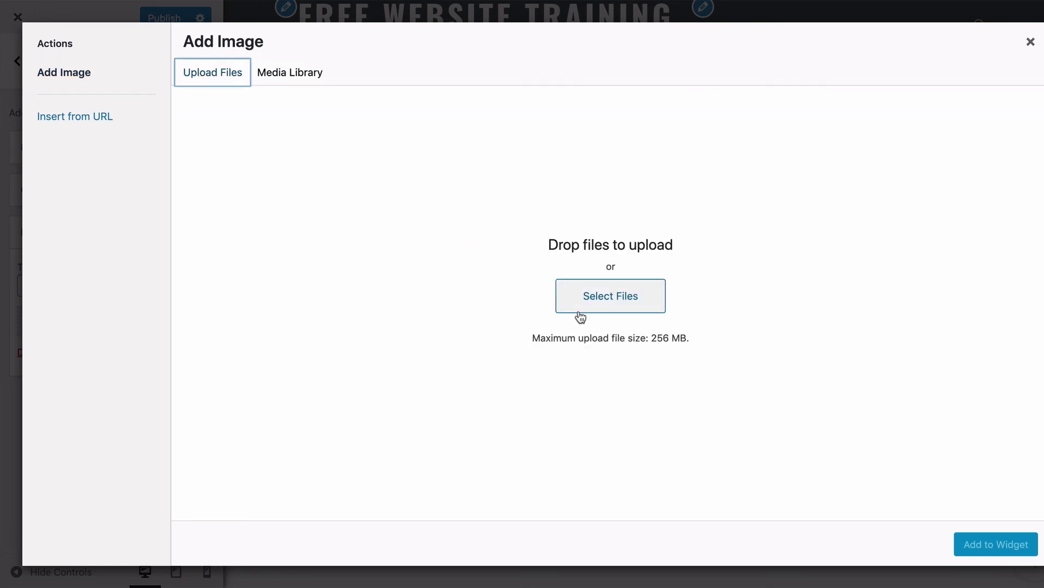
pyautogui.click(621, 303)
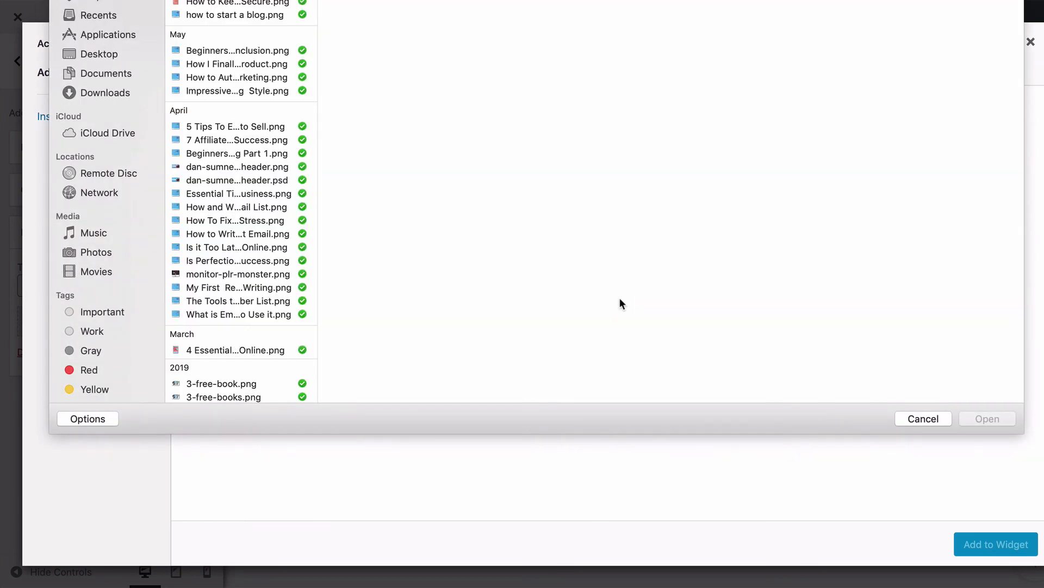
pyautogui.click(943, 416)
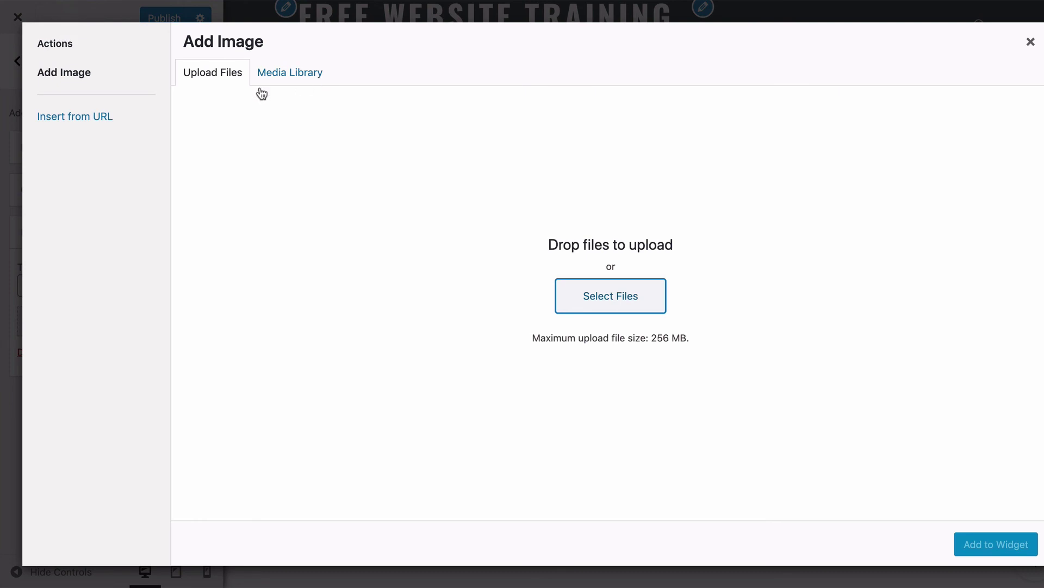
pyautogui.click(1031, 42)
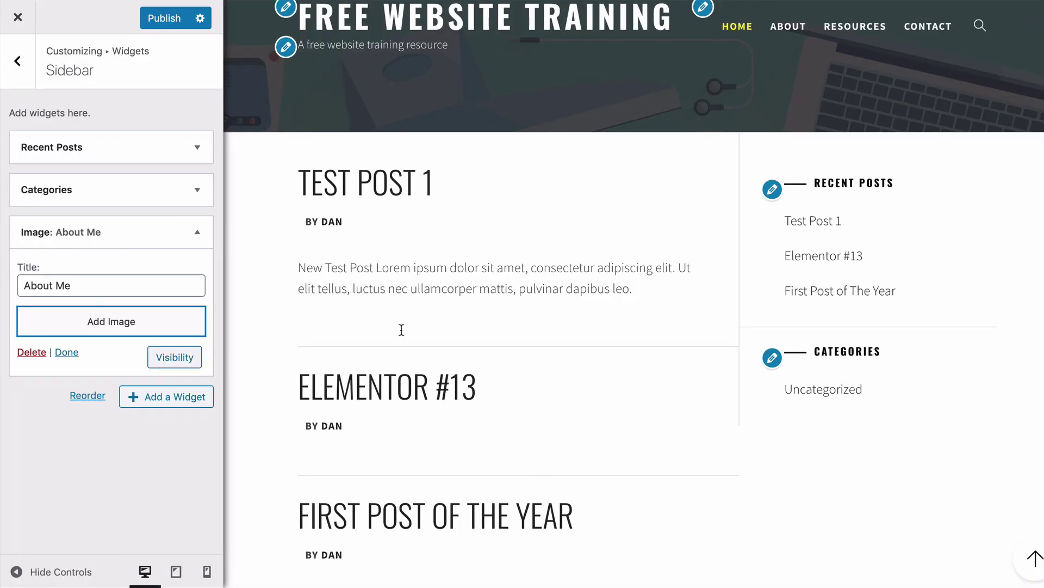
# Insert dan-1.png from the media library into the About Me image widget, reviewing its alt text and description, and check the sidebar preview
pyautogui.click(146, 329)
pyautogui.click(296, 76)
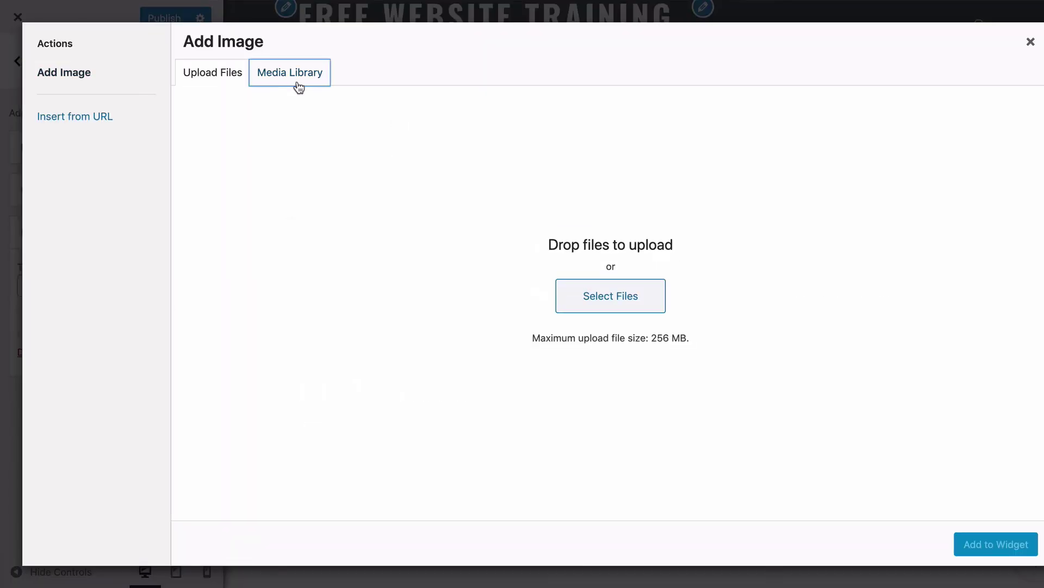
pyautogui.click(245, 221)
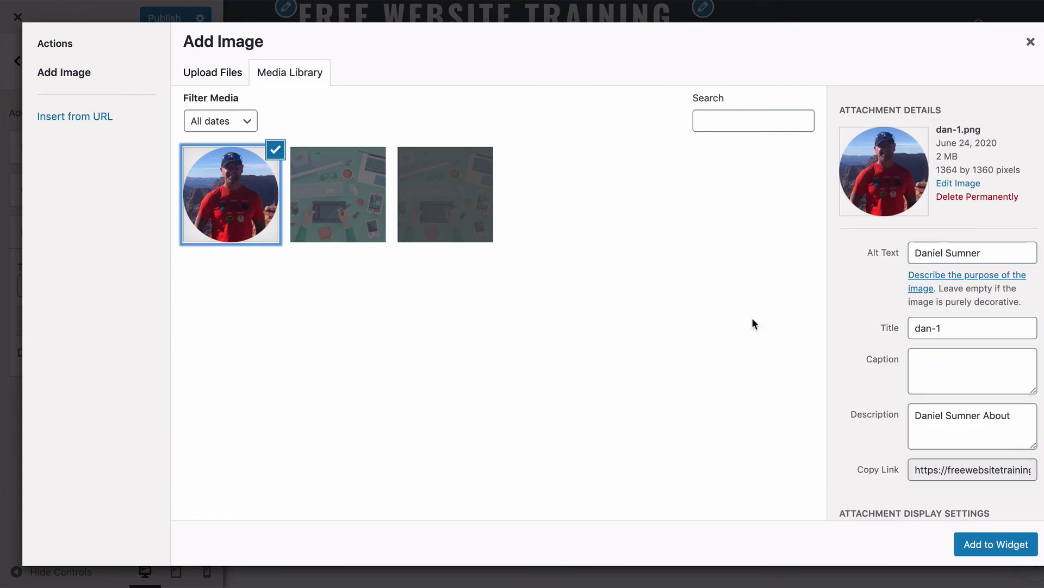
pyautogui.moveTo(996, 250); pyautogui.dragTo(880, 253)
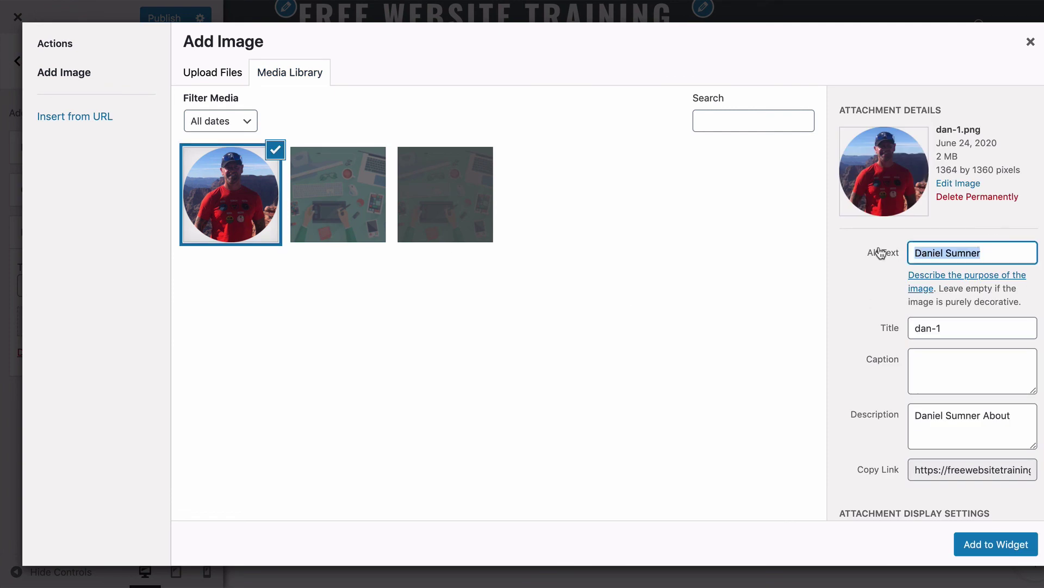
pyautogui.click(1023, 418)
pyautogui.moveTo(1024, 415); pyautogui.dragTo(897, 417)
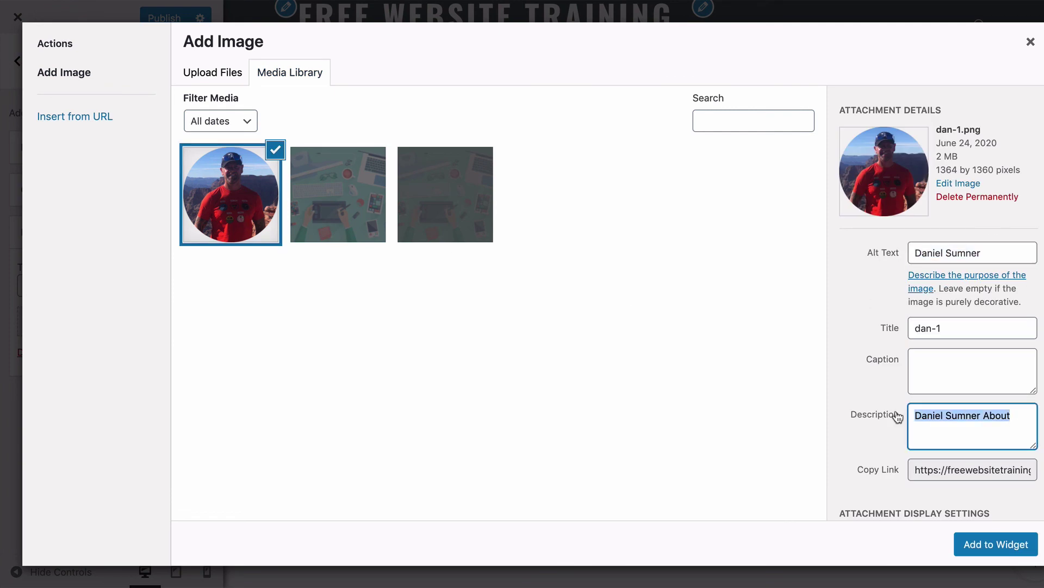
pyautogui.click(974, 542)
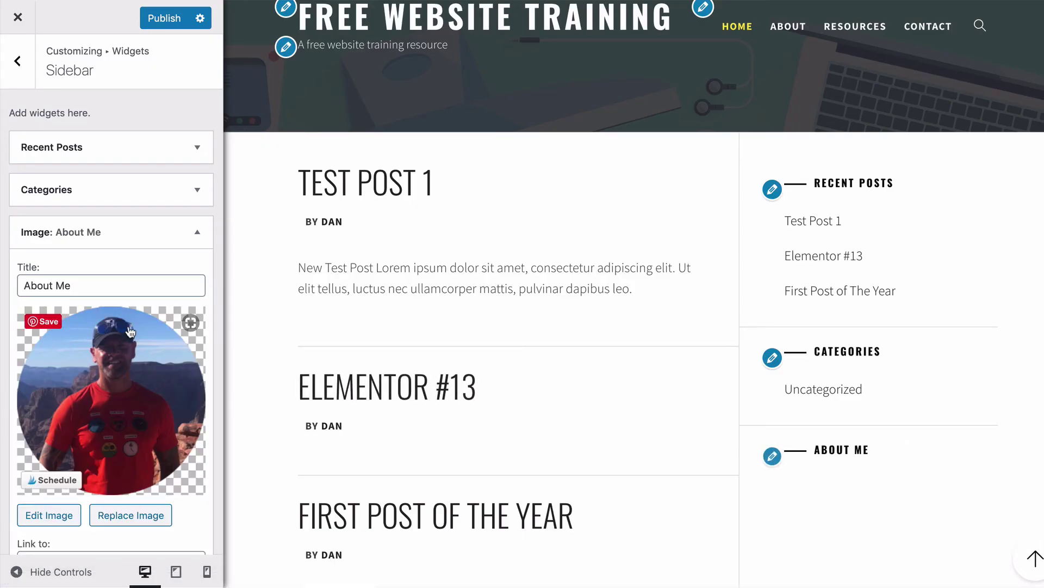
pyautogui.scroll(-1, 987, 471)
pyautogui.scroll(-4, 987, 470)
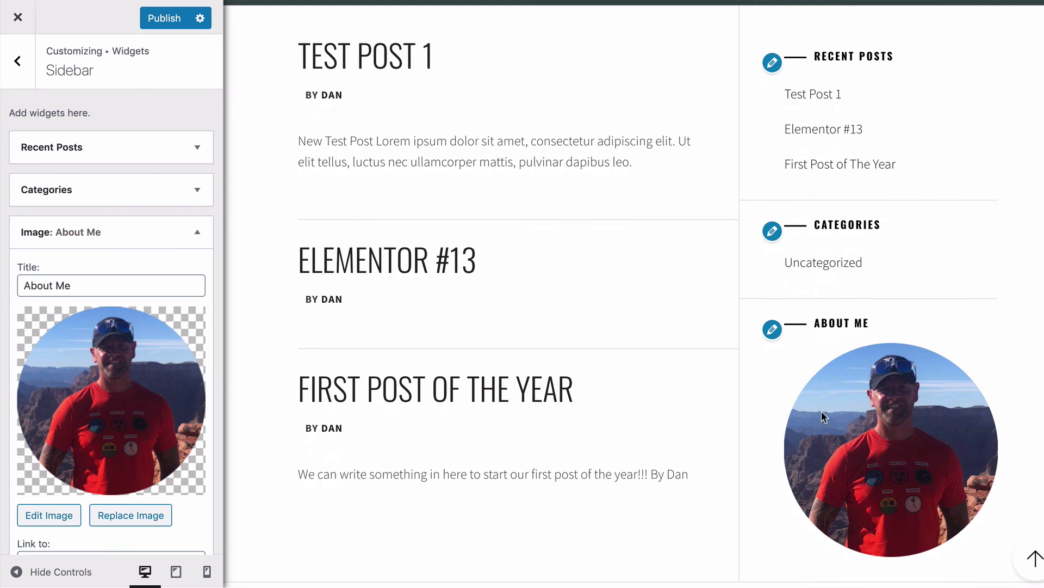
# Move the About Me image widget above Recent Posts in the Sidebar, then check the preview and the widget's link setting
pyautogui.scroll(1, 461, 336)
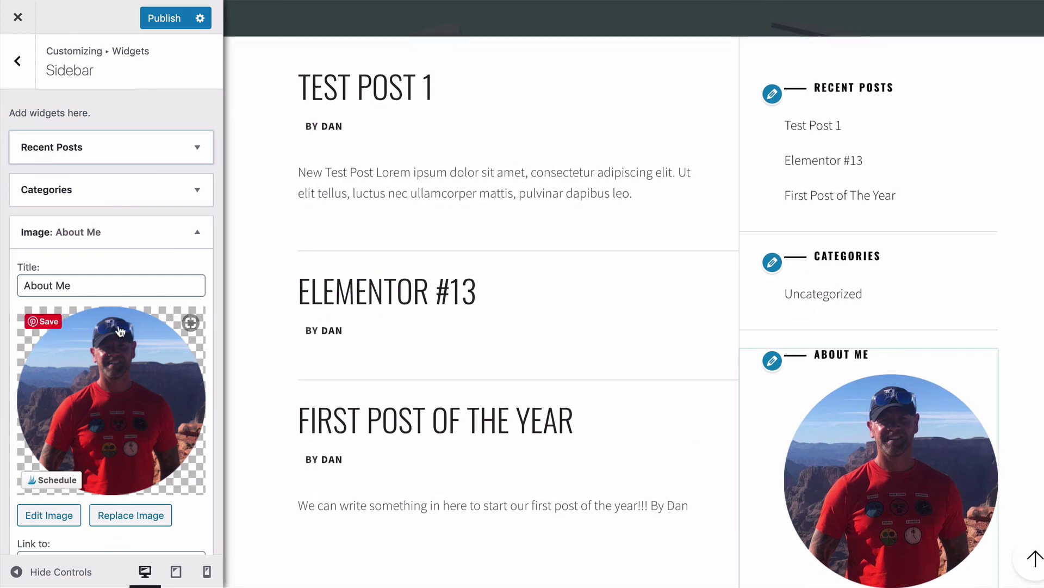
pyautogui.moveTo(112, 232); pyautogui.dragTo(112, 138)
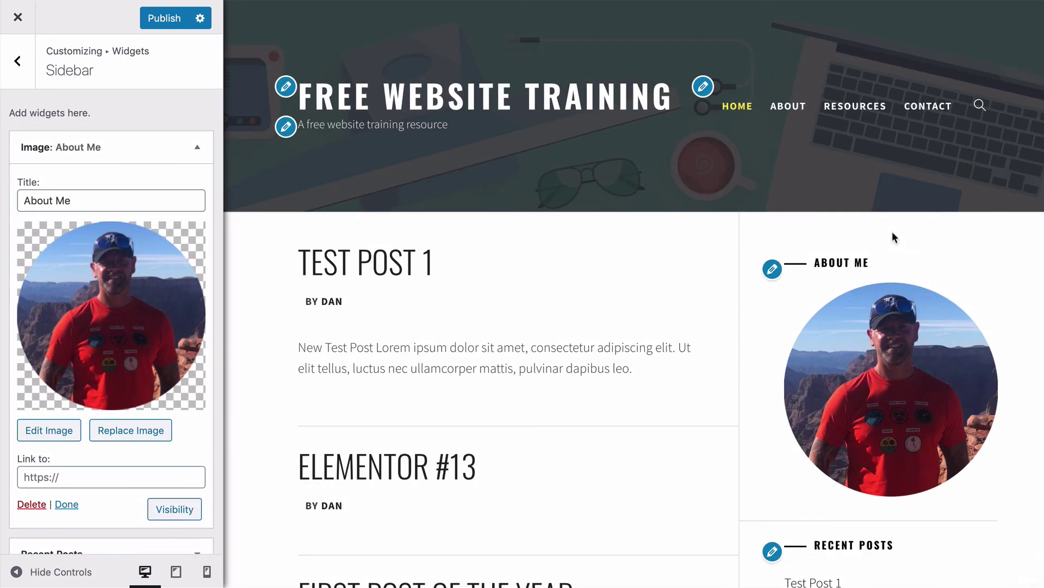
pyautogui.scroll(-5, 892, 230)
pyautogui.scroll(-2, 892, 234)
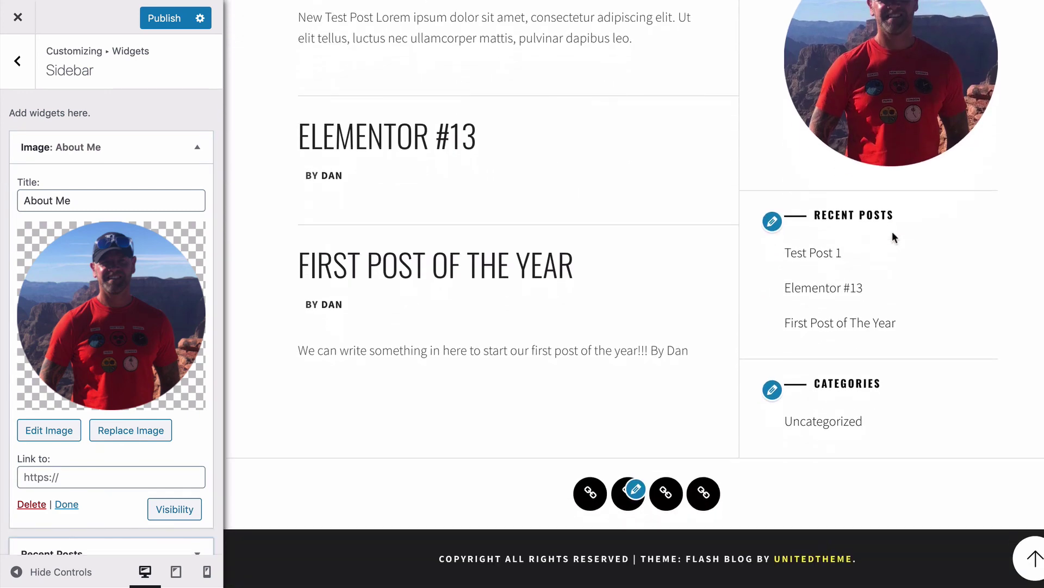
pyautogui.scroll(5, 892, 234)
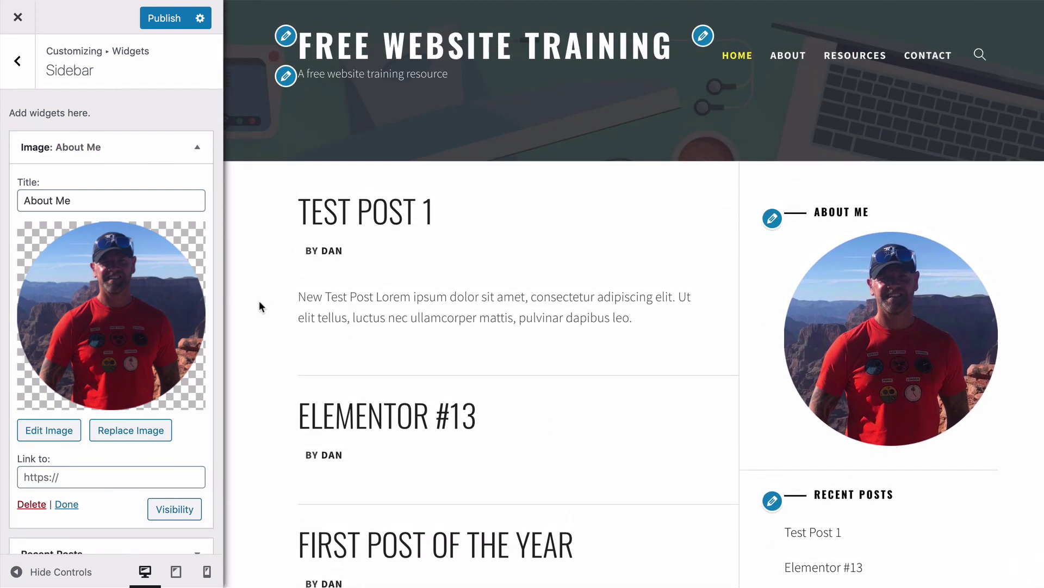
pyautogui.click(98, 475)
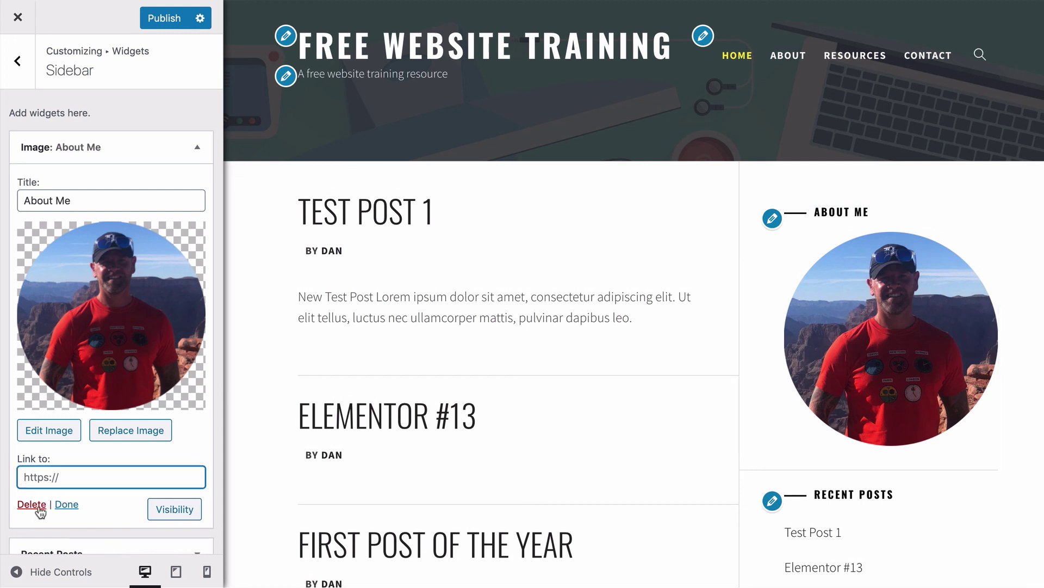
pyautogui.scroll(-3, 200, 408)
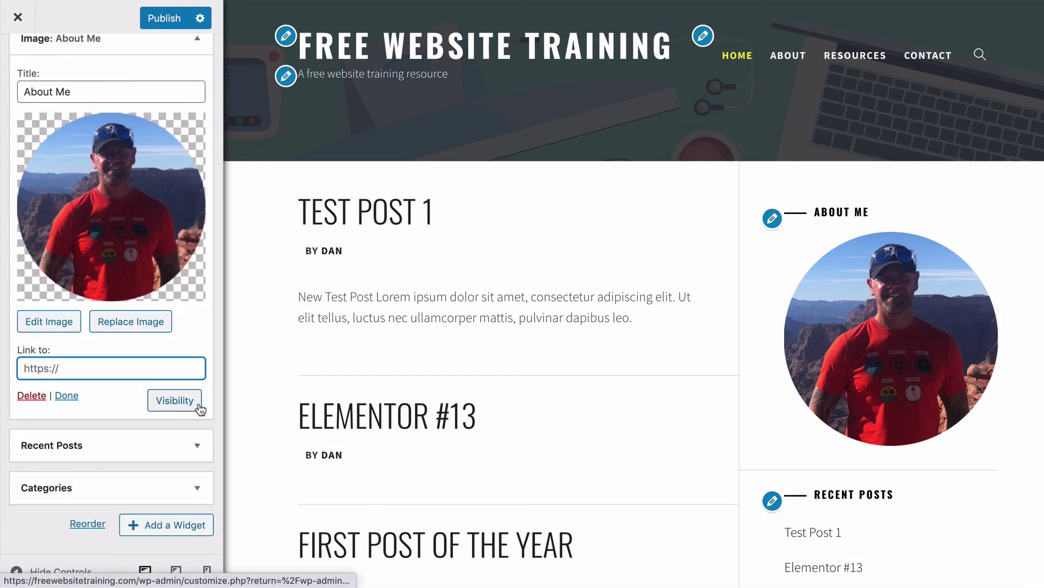
pyautogui.scroll(2, 200, 408)
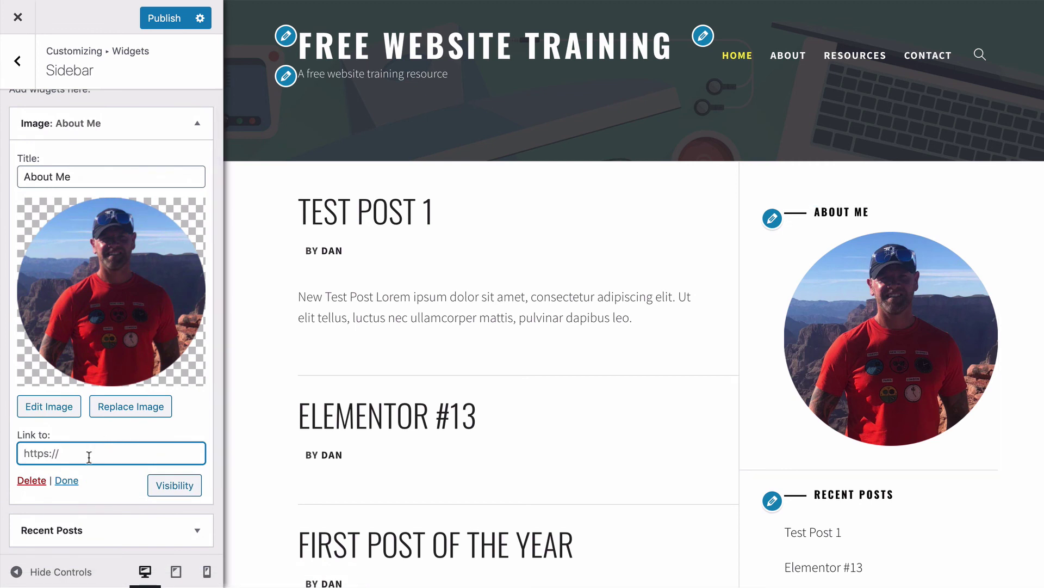
# Find the Text widget by searching for "text" and add it to the Sidebar
pyautogui.scroll(-3, 89, 457)
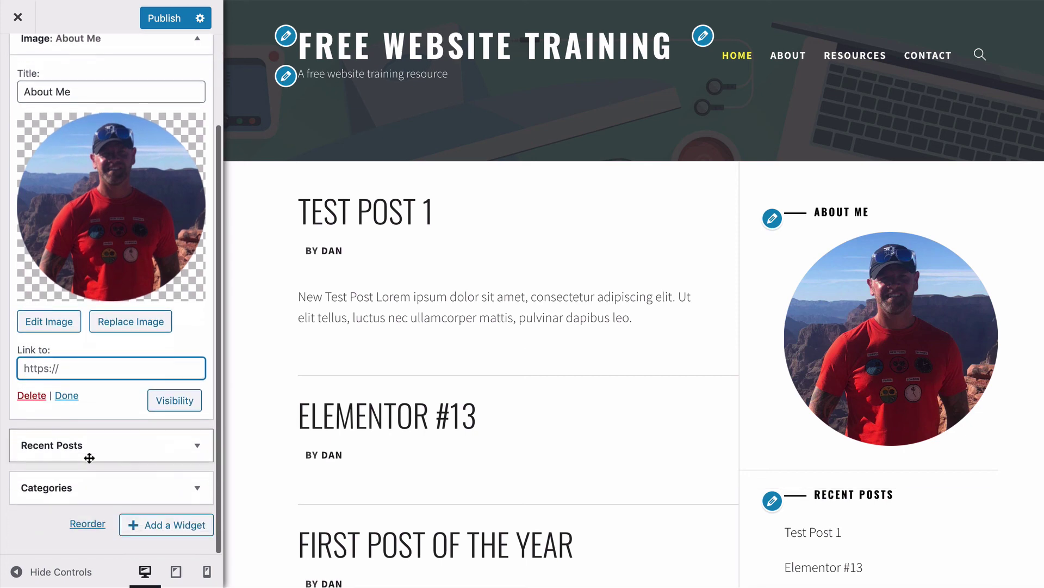
pyautogui.click(179, 525)
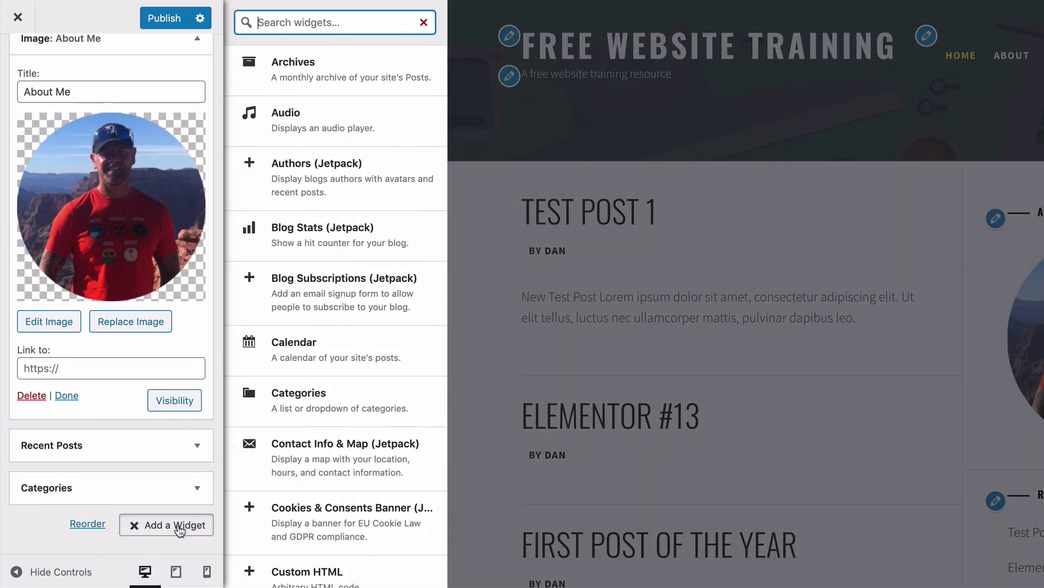
pyautogui.write('text')
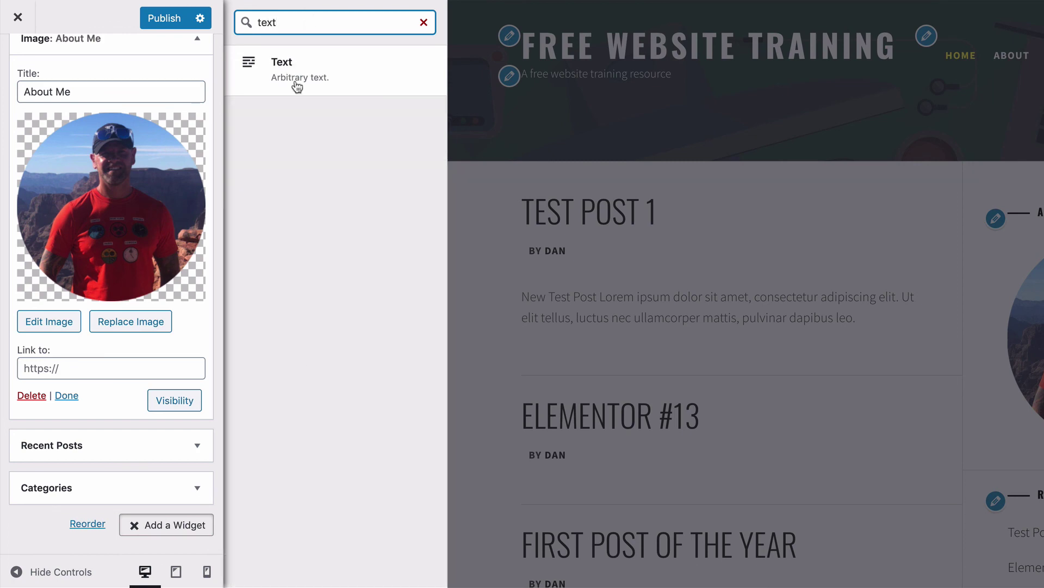
pyautogui.click(296, 86)
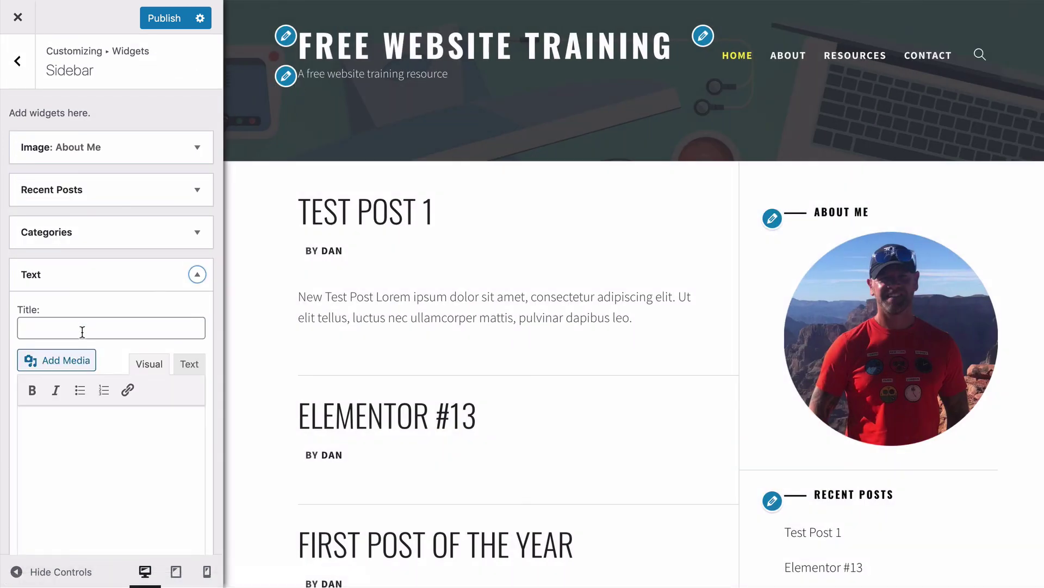
# Fill the Text widget's content with the site owner's bio as published author, content creation expert and marketing professional, leaving the title blank
pyautogui.click(124, 469)
pyautogui.write("I'm Dan Sumner, the face behind Dan Sumner.com and Marketing From Scratch. I'm a published author, content creation expert and marketing professional. With the help and my wife and family I created Dan Sumner.com to provide help, information, tips and resources to help you get more from online marketing.")
pyautogui.scroll(3, 64, 453)
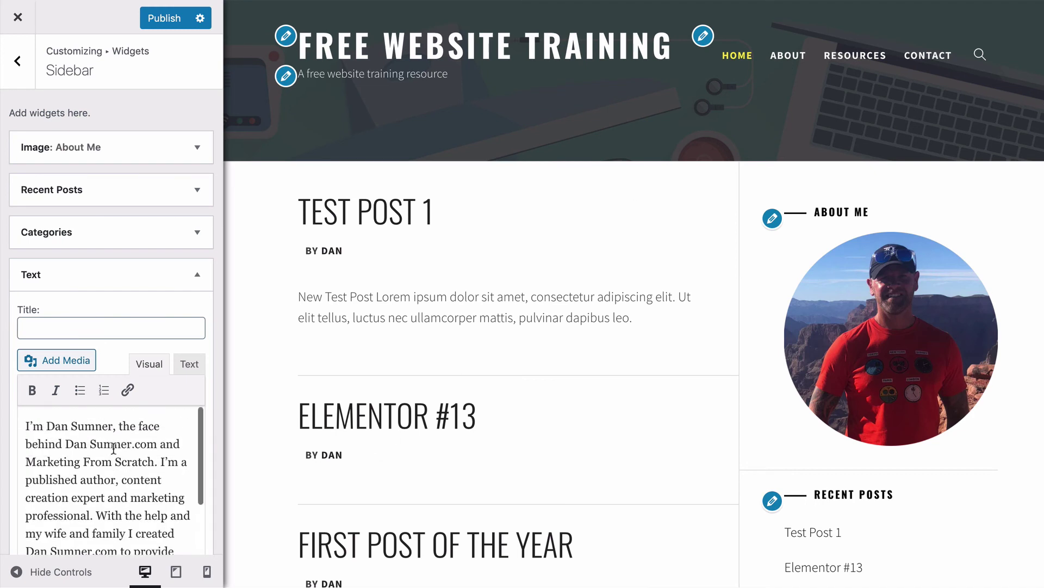
# Place the Text widget directly below the About Me image widget and publish the sidebar changes
pyautogui.scroll(-3, 113, 447)
pyautogui.scroll(-2, 113, 447)
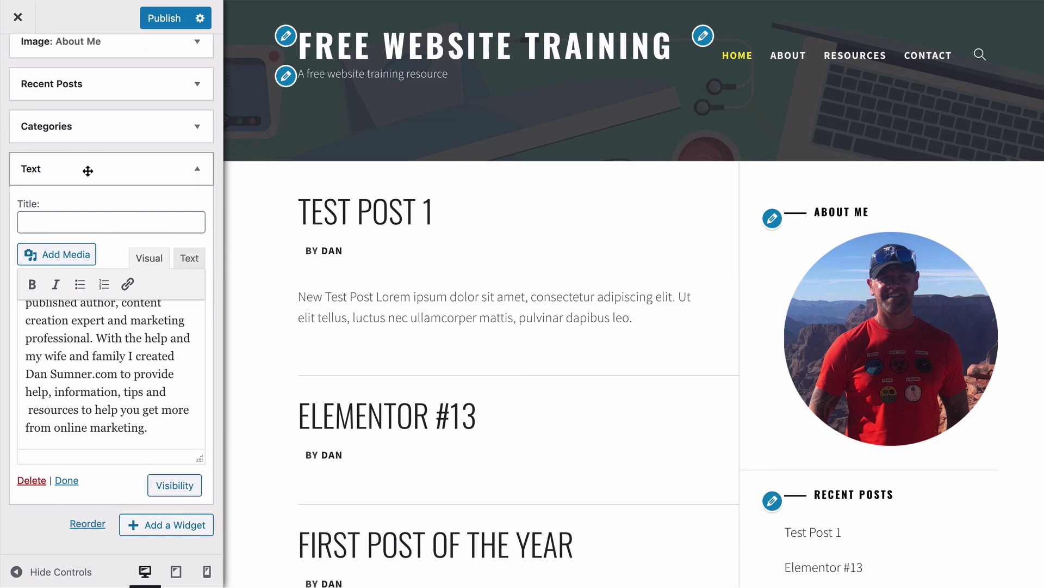
pyautogui.moveTo(87, 170)
pyautogui.mouseDown()
pyautogui.moveTo(88, 100)
pyautogui.moveTo(91, 184)
pyautogui.mouseUp()
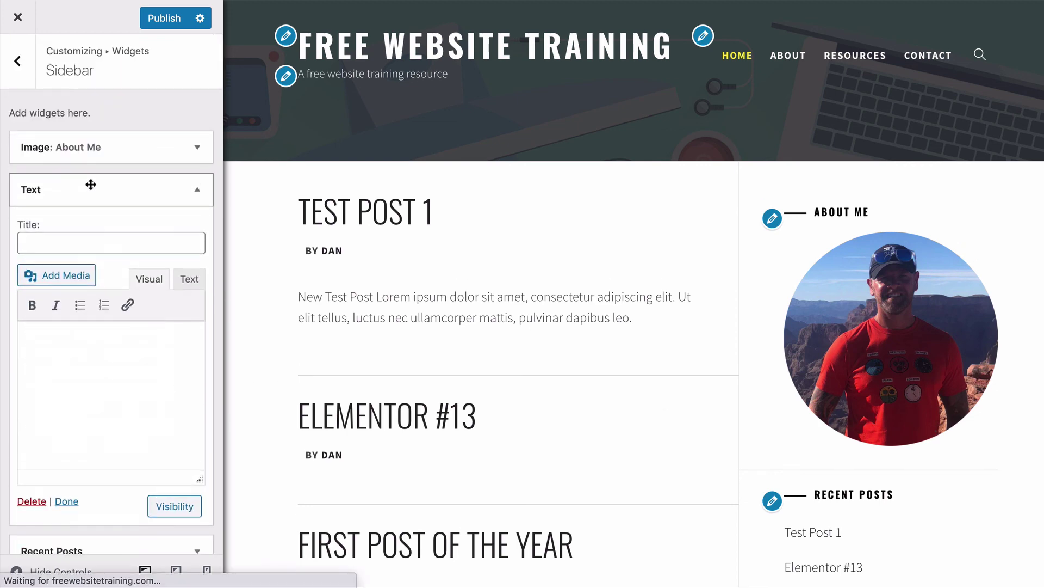
pyautogui.click(157, 19)
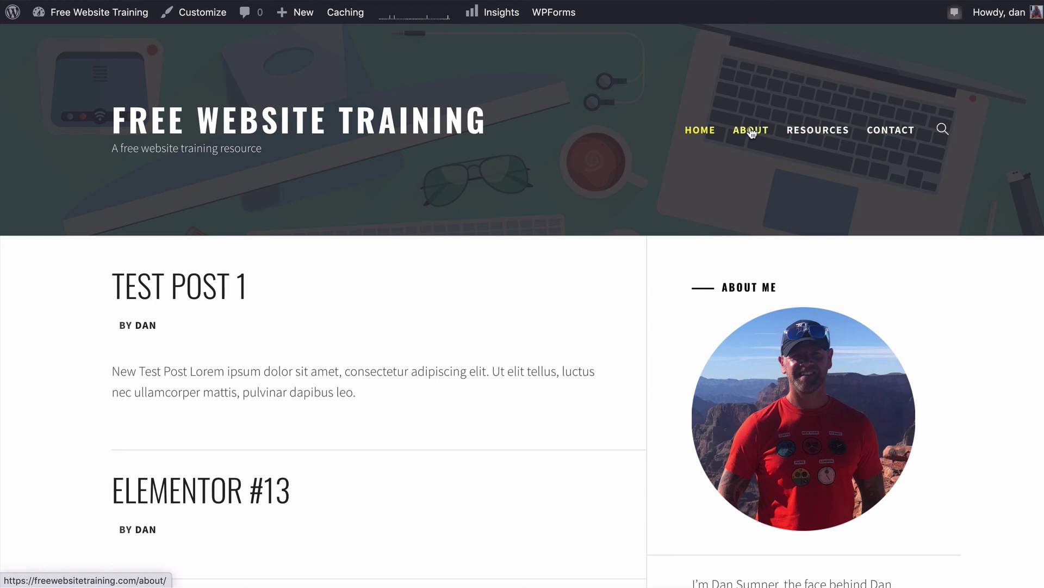
# Examine the live site's Contact page, checking the contact form, About Me image, bio text, other sidebar widgets and footer
pyautogui.click(901, 134)
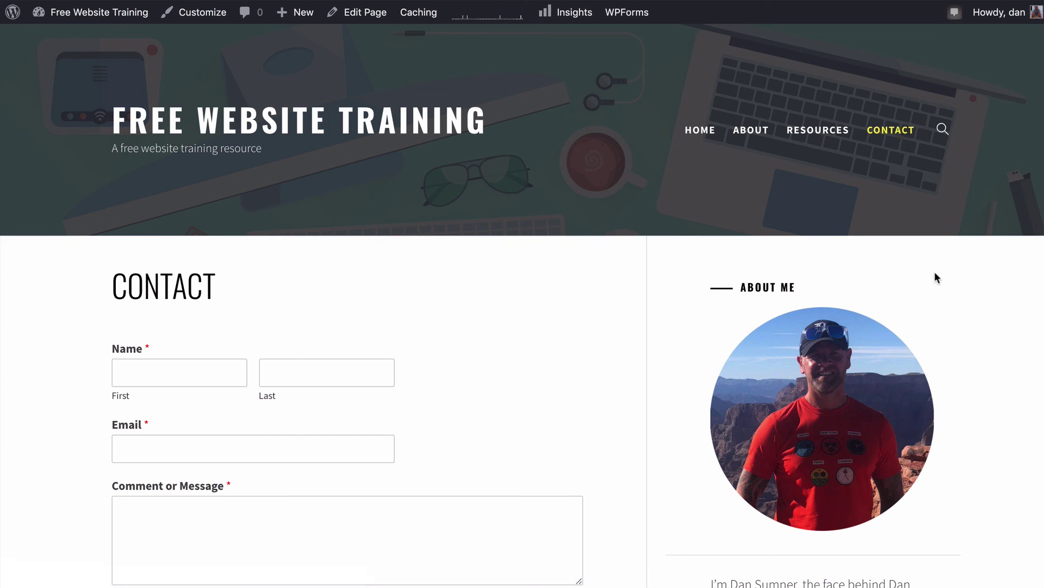
pyautogui.scroll(-3, 935, 272)
pyautogui.scroll(-2, 1024, 259)
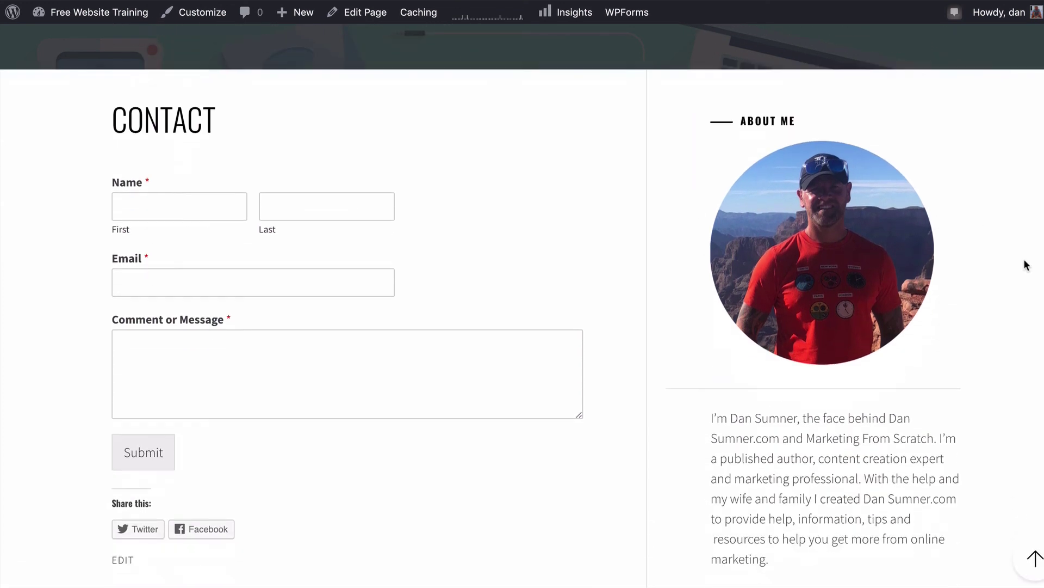
pyautogui.scroll(-3, 1025, 265)
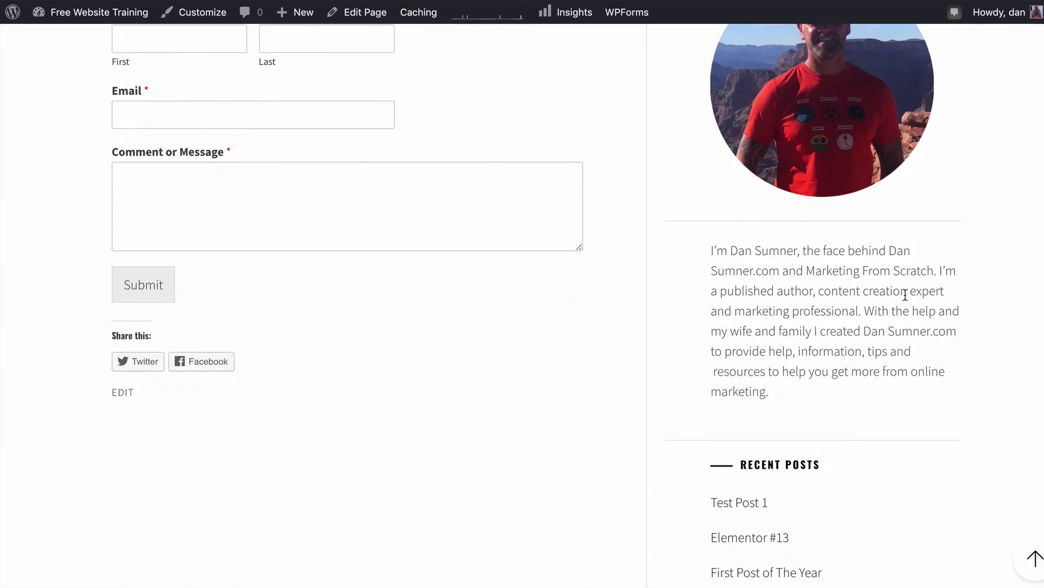
pyautogui.scroll(6, 905, 295)
pyautogui.scroll(-7, 906, 295)
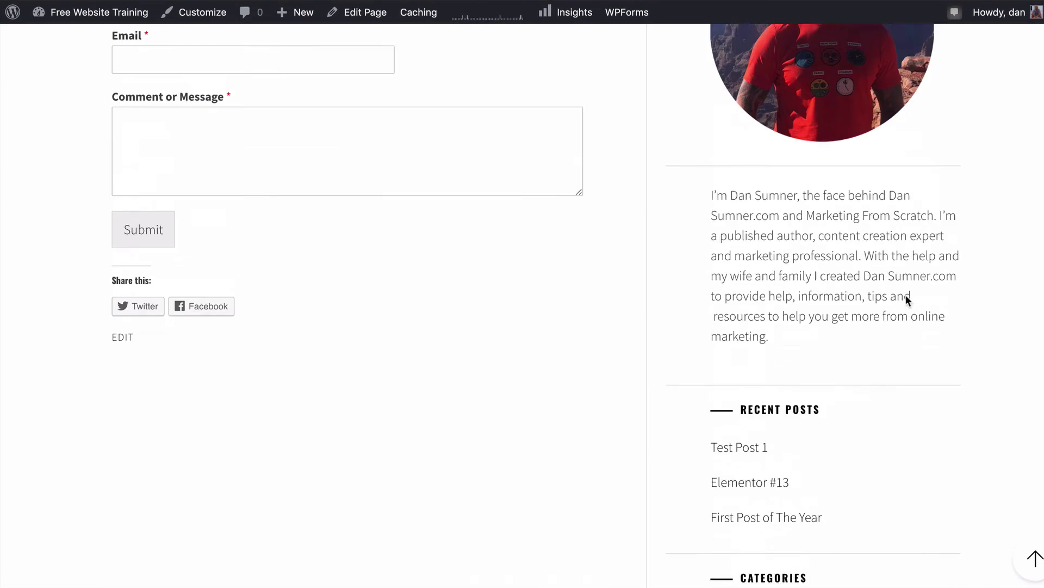
pyautogui.scroll(4, 906, 295)
pyautogui.scroll(3, 820, 254)
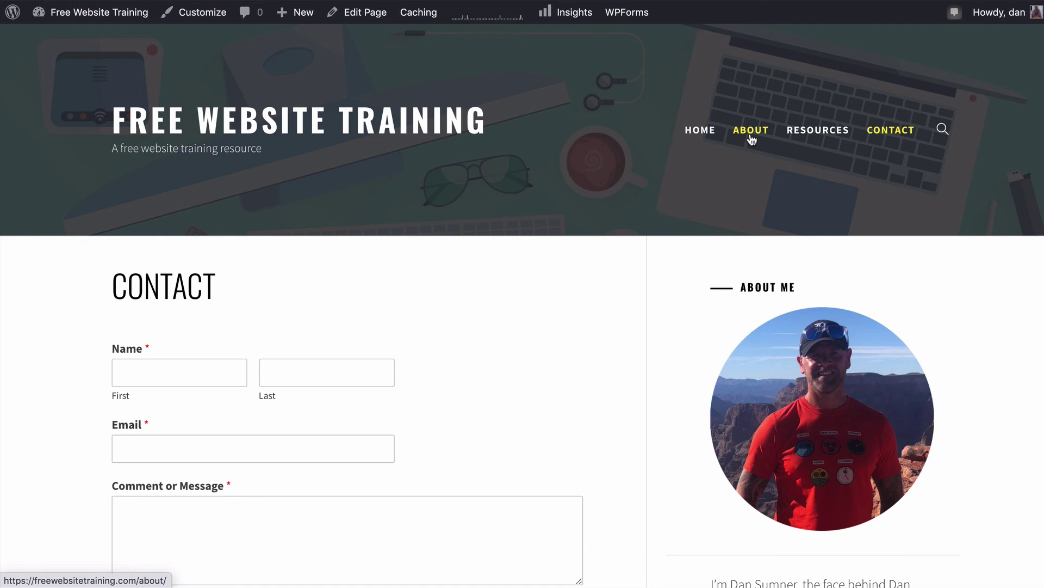
pyautogui.scroll(-10, 934, 229)
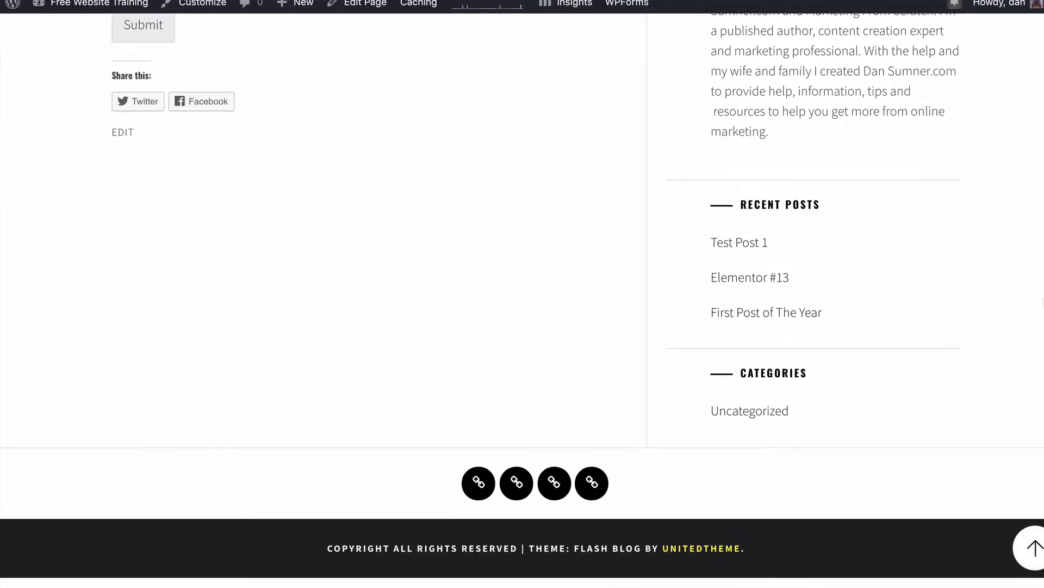
pyautogui.scroll(7, 935, 228)
pyautogui.scroll(4, 989, 275)
# Exit the Sidebar widget settings, reopen the theme customizer from the dashboard and review the home page preview
pyautogui.click(320, 139)
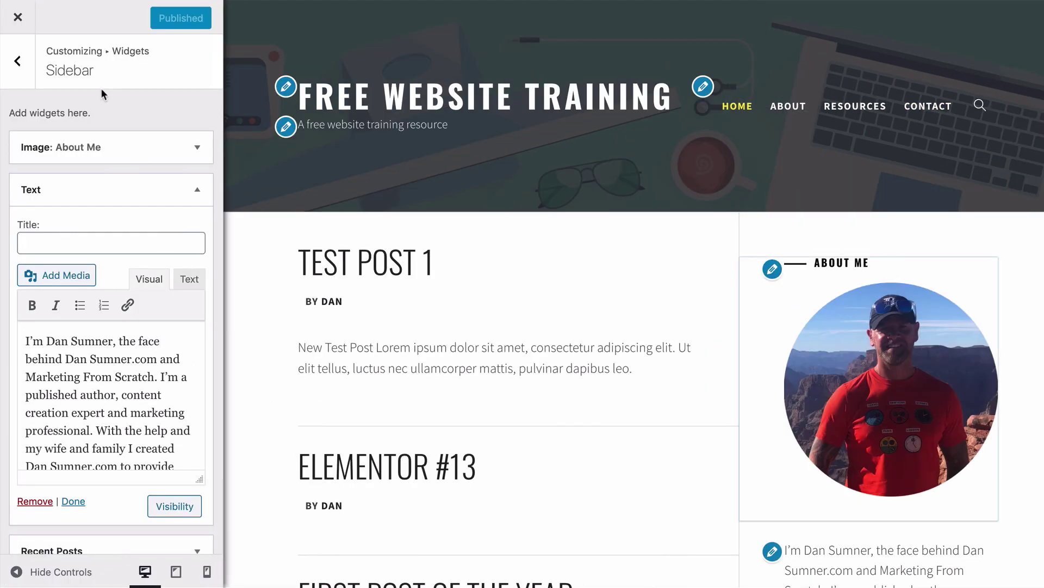
pyautogui.click(17, 17)
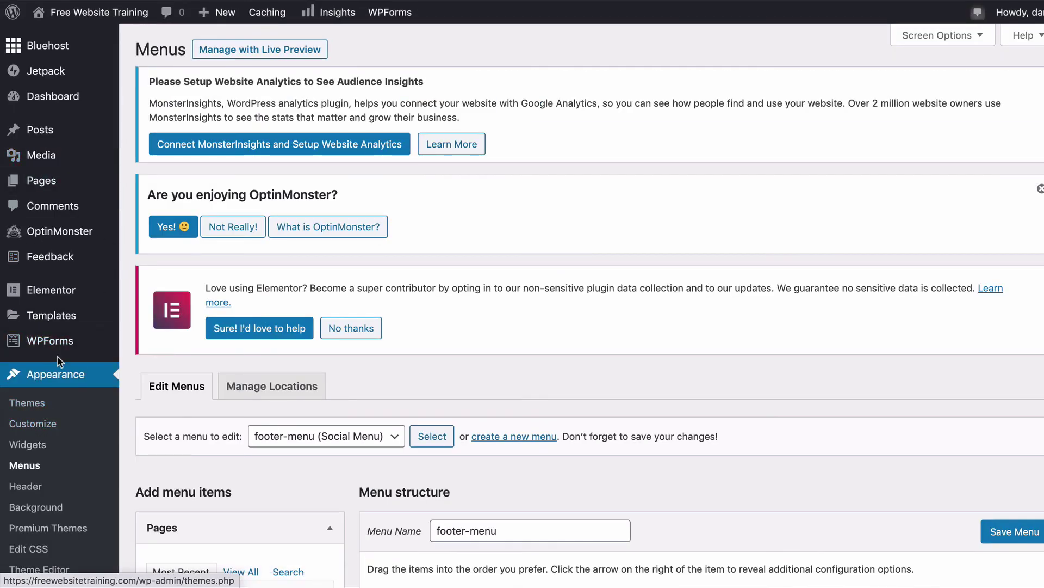
pyautogui.click(30, 426)
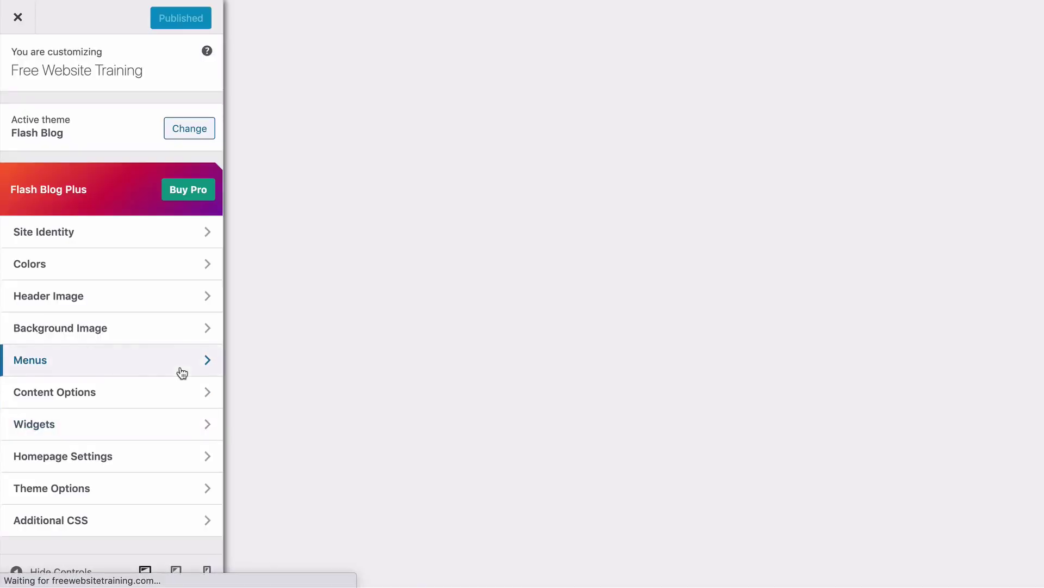
pyautogui.scroll(-10, 678, 252)
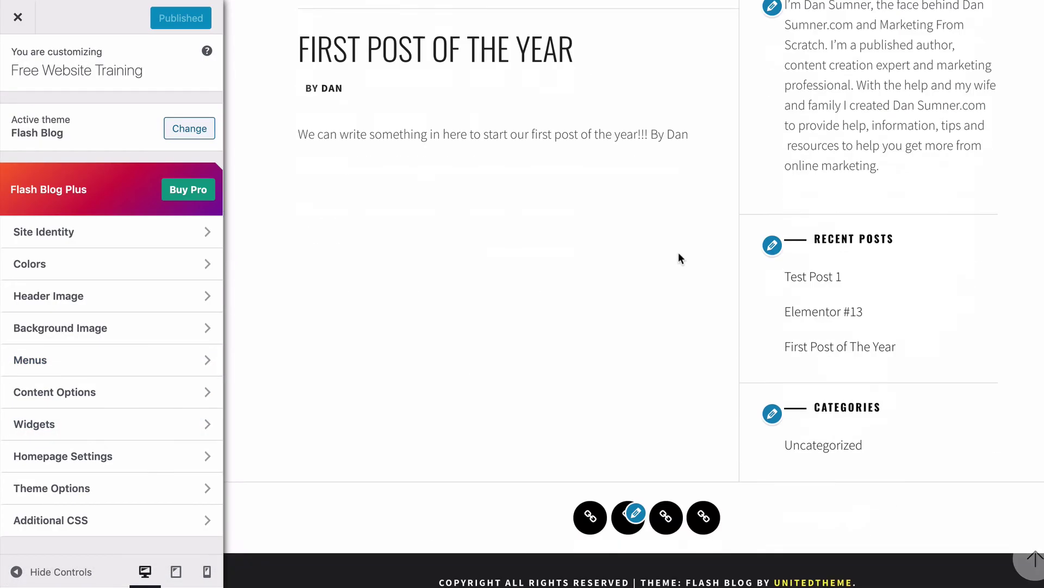
pyautogui.scroll(9, 677, 252)
pyautogui.scroll(2, 678, 252)
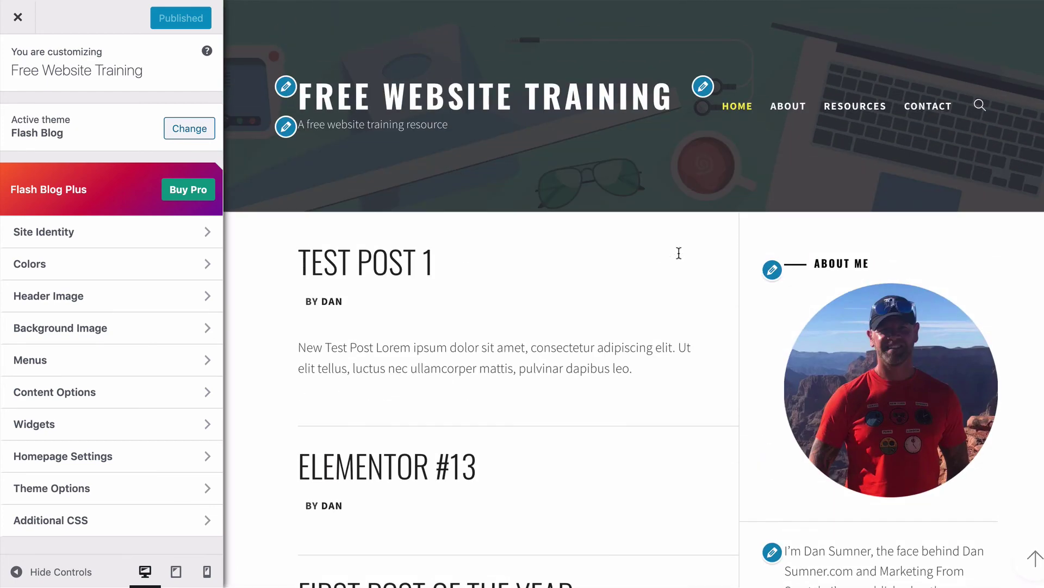